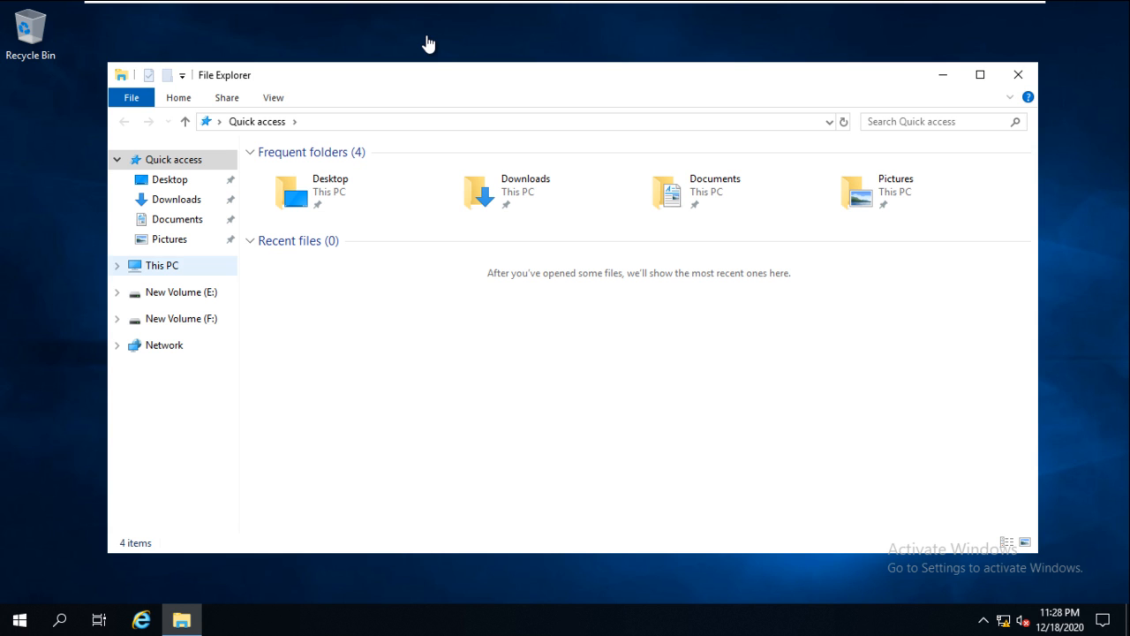
- Check This PC's System properties: computer name S2, running Windows Server 2019 Standard
{"action": "left_click", "coordinate": [159, 266]}
{"action": "right_click", "coordinate": [159, 267]}
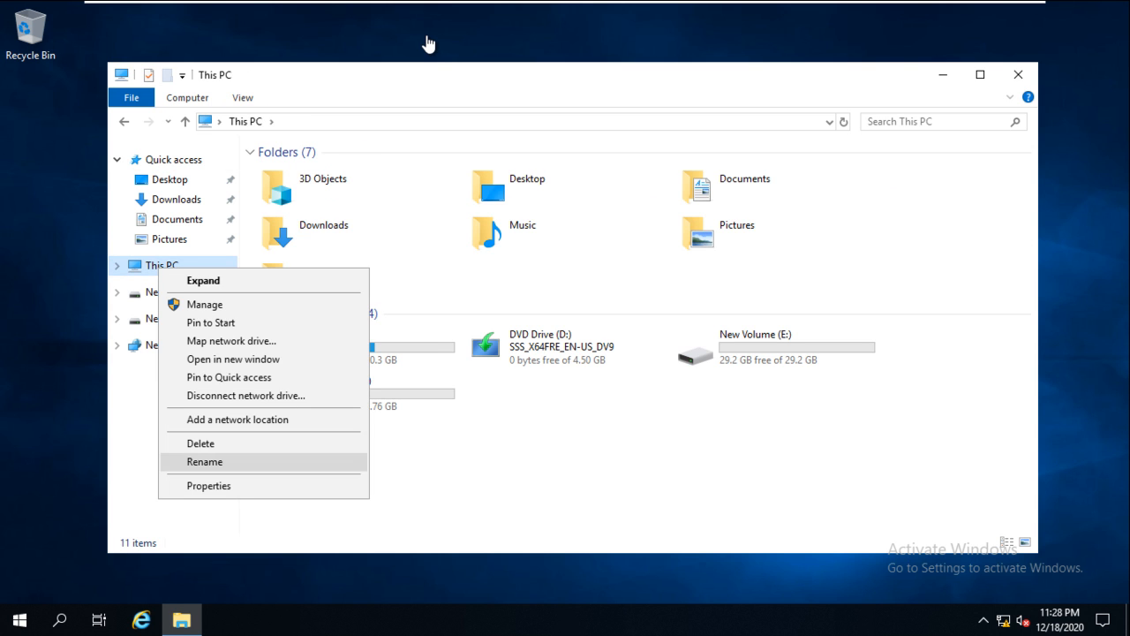
{"action": "key", "text": "Up"}
{"action": "key", "text": "Return"}
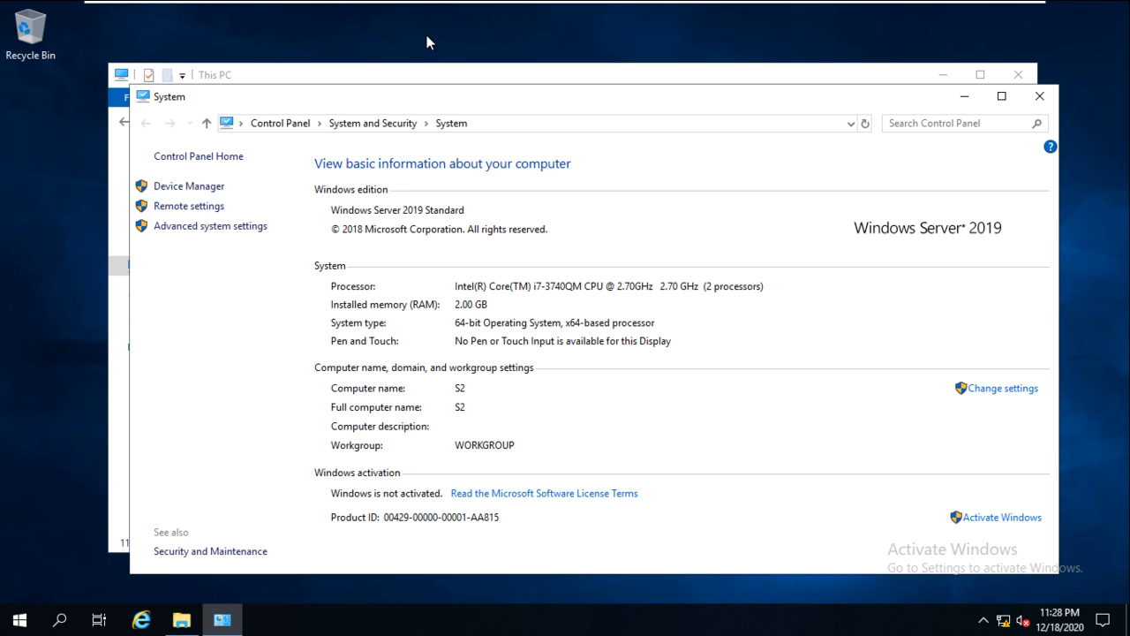
{"action": "key", "text": "alt+F4"}
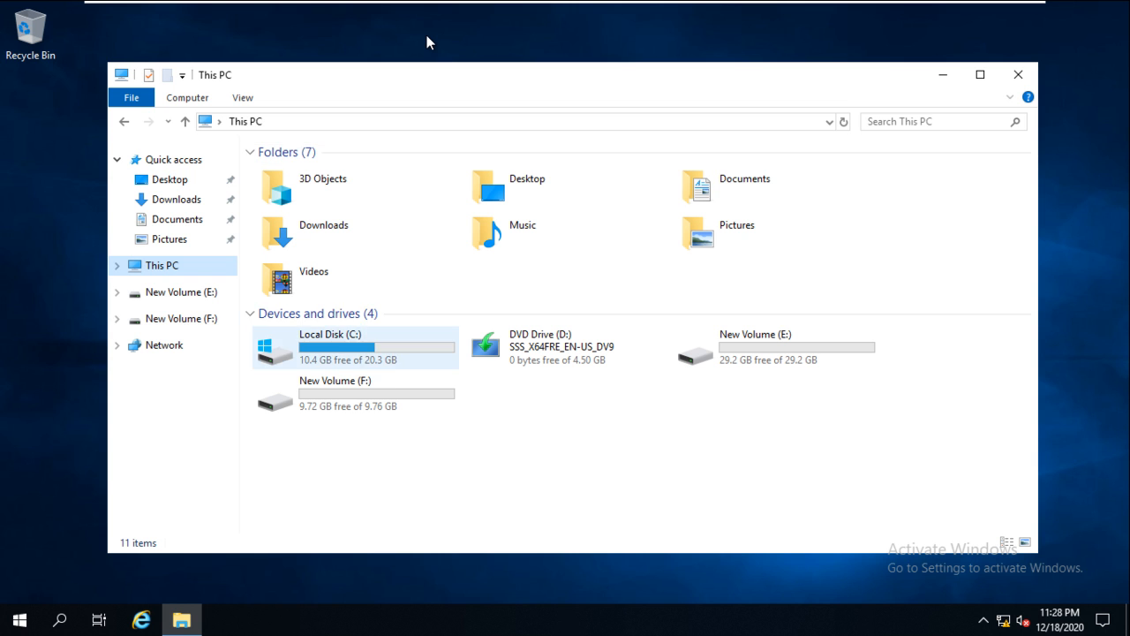
{"action": "key", "text": "shift+F10"}
- Launch Server Manager through This PC's Manage option and dismiss the Windows Admin Center notice
{"action": "key", "text": "Up"}
{"action": "key", "text": "Down"}
{"action": "key", "text": "Down"}
{"action": "key", "text": "Down"}
{"action": "key", "text": "Up"}
{"action": "key", "text": "Return"}
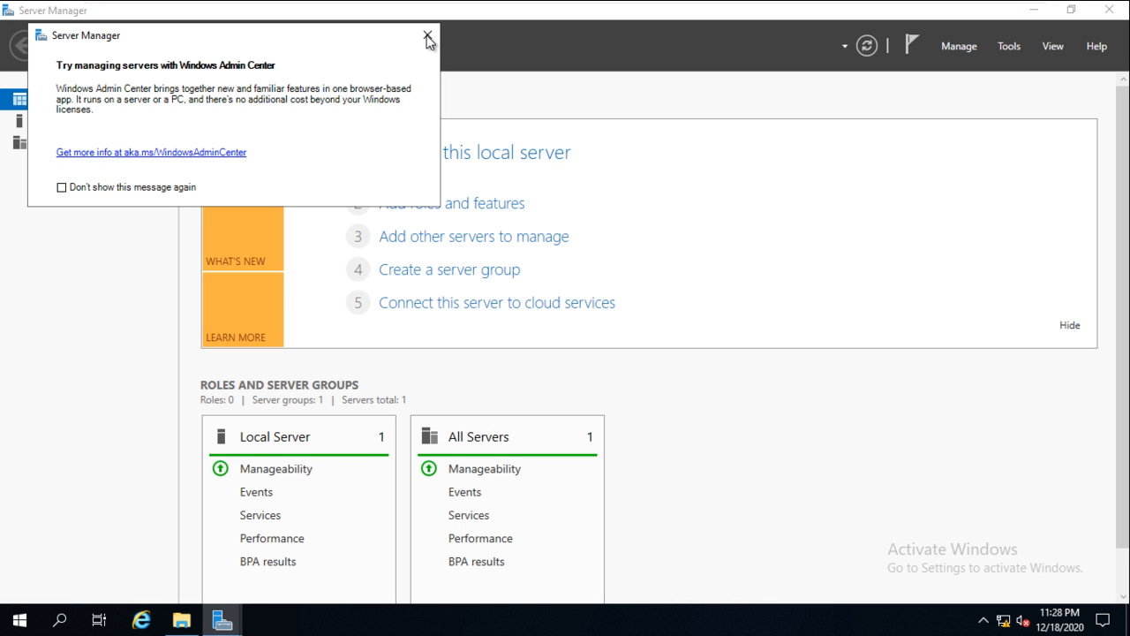
{"action": "left_click", "coordinate": [428, 37]}
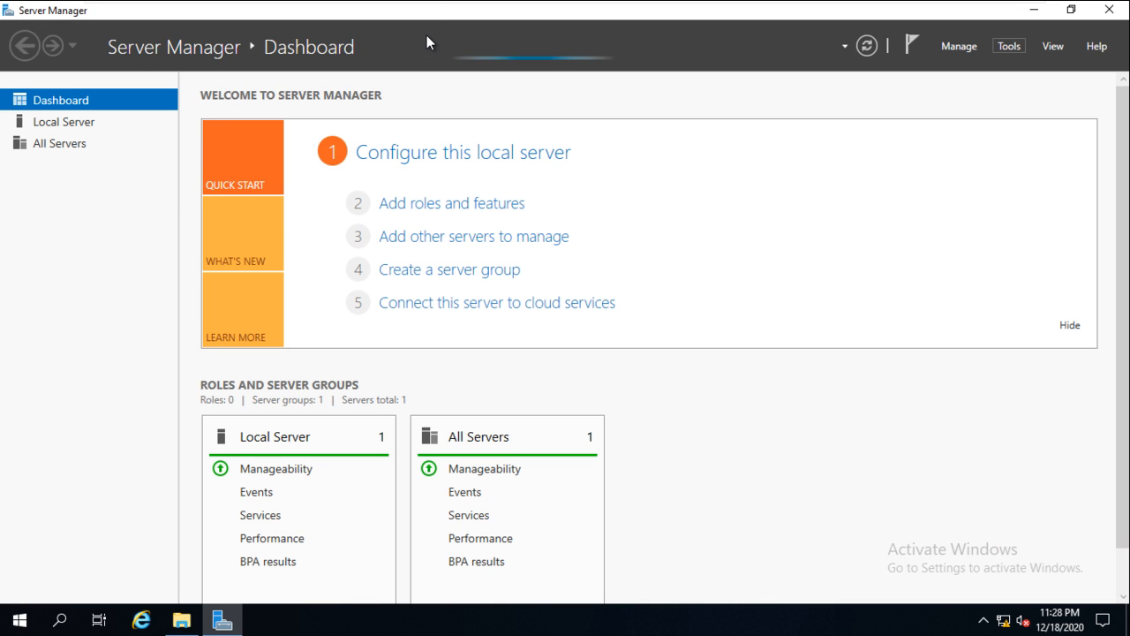
- Browse the Tools menu of administrative tools, then close it
{"action": "key", "text": "alt+t"}
{"action": "key", "text": "Down"}
{"action": "key", "text": "Down"}
{"action": "key", "text": "Down"}
{"action": "key", "text": "Down"}
{"action": "key", "text": "Down"}
{"action": "key", "text": "Down"}
{"action": "key", "text": "Down"}
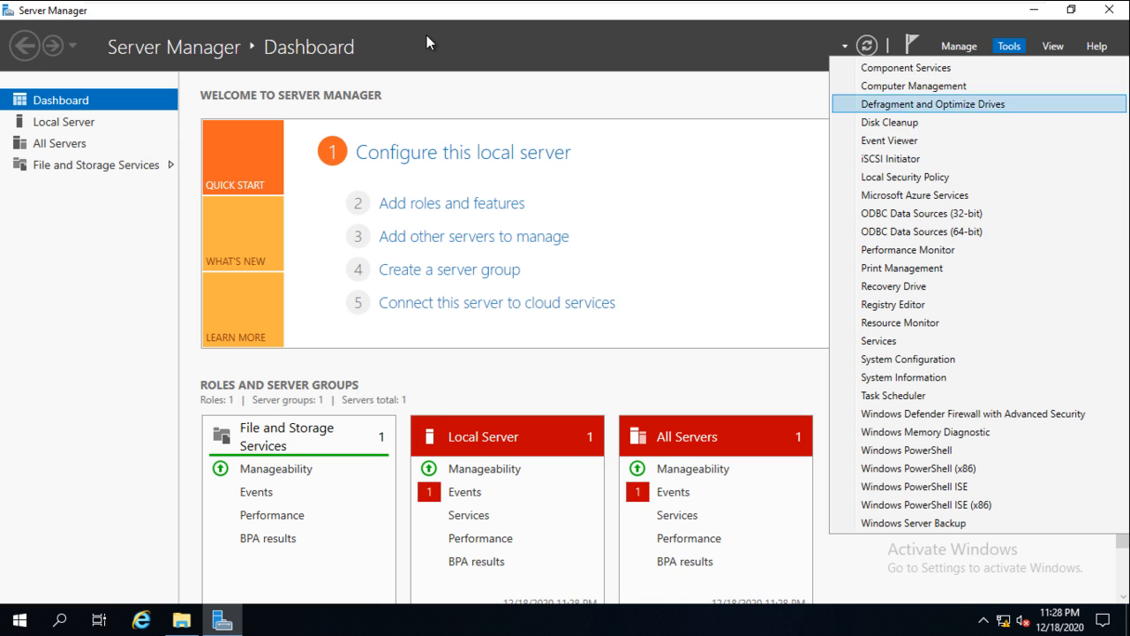
{"action": "key", "text": "Up"}
{"action": "key", "text": "Up"}
{"action": "key", "text": "Up"}
{"action": "key", "text": "Down"}
{"action": "key", "text": "Down"}
{"action": "key", "text": "Down"}
{"action": "key", "text": "Down"}
{"action": "key", "text": "Down"}
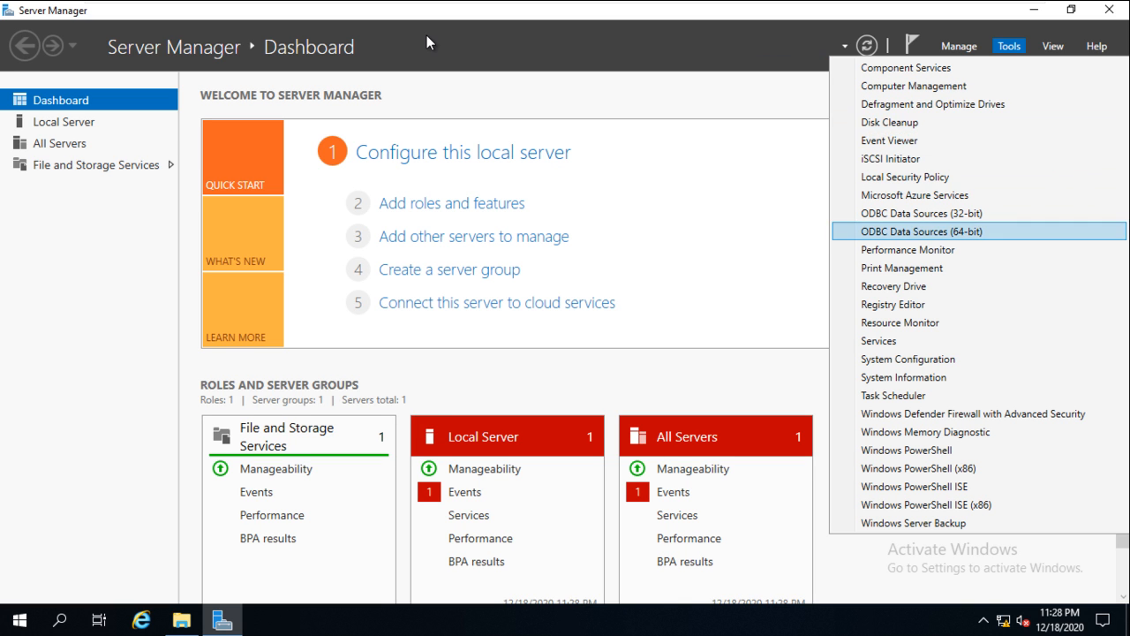
{"action": "key", "text": "Up"}
{"action": "key", "text": "Up"}
{"action": "key", "text": "Up"}
{"action": "key", "text": "Up"}
{"action": "key", "text": "Up"}
{"action": "key", "text": "Return"}
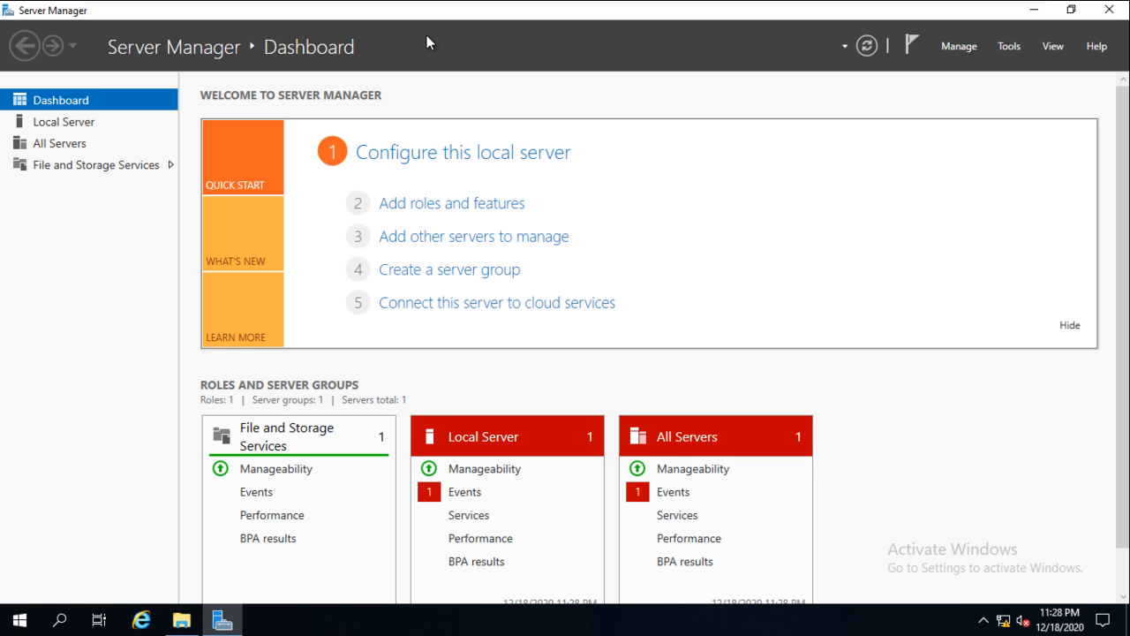
- Advance the Add Roles and Features wizard with role-based installation targeting server S2
{"action": "key", "text": "Return"}
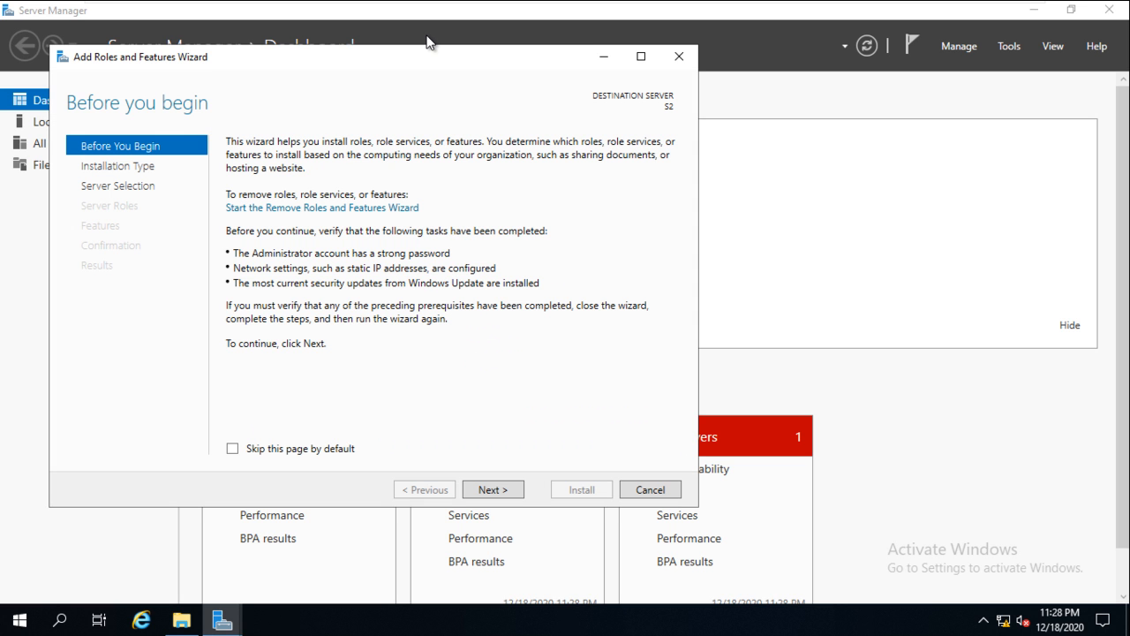
{"action": "key", "text": "Return"}
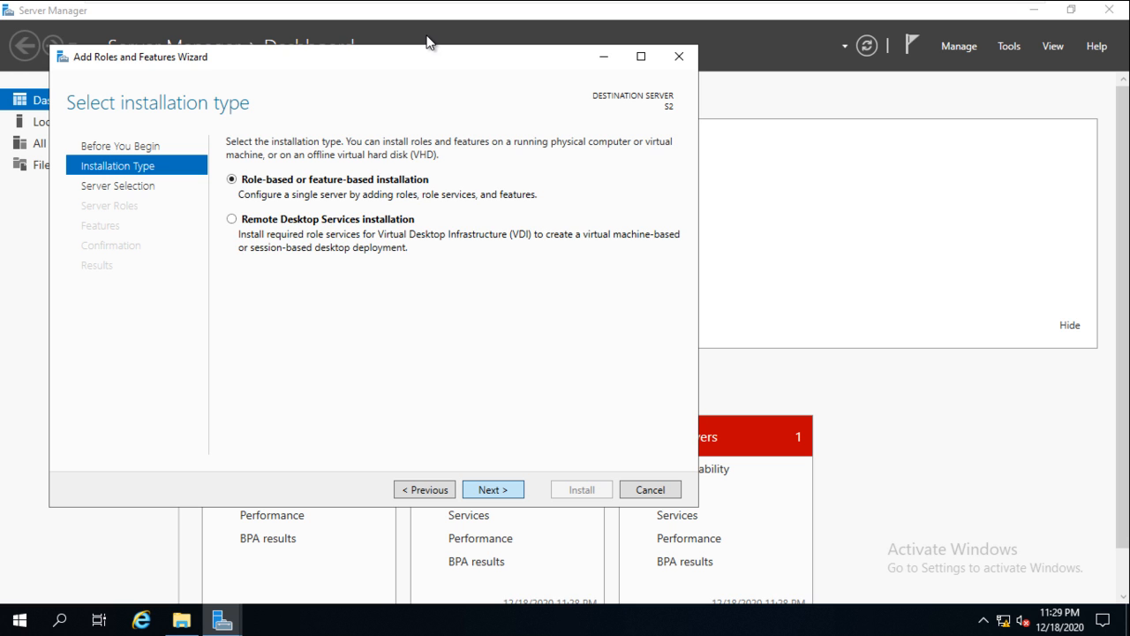
{"action": "key", "text": "Return"}
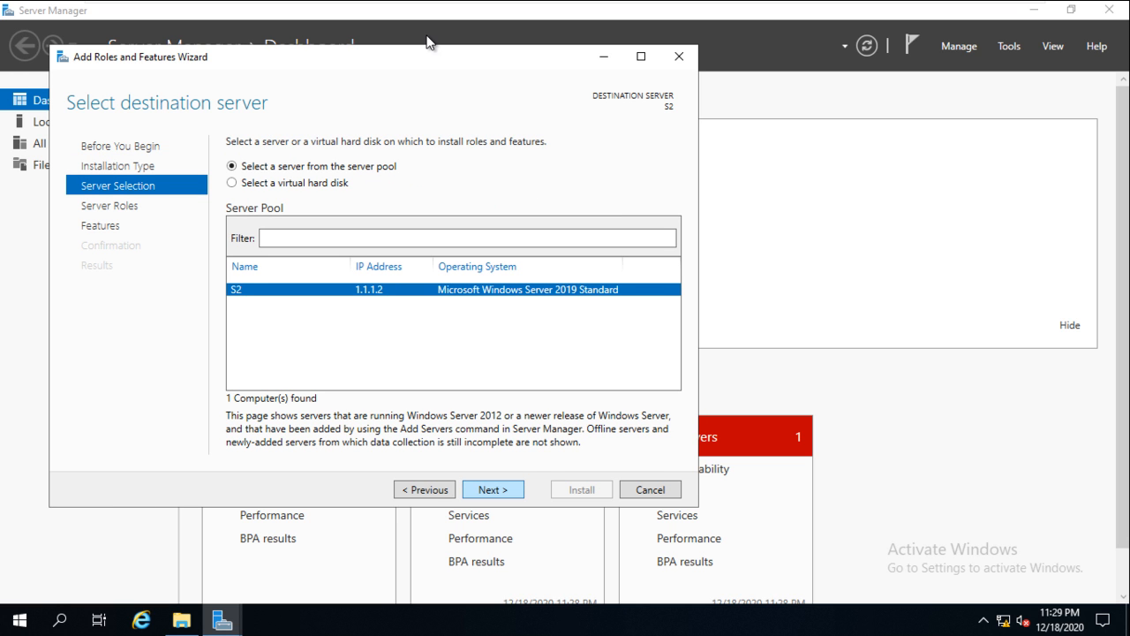
{"action": "key", "text": "Return"}
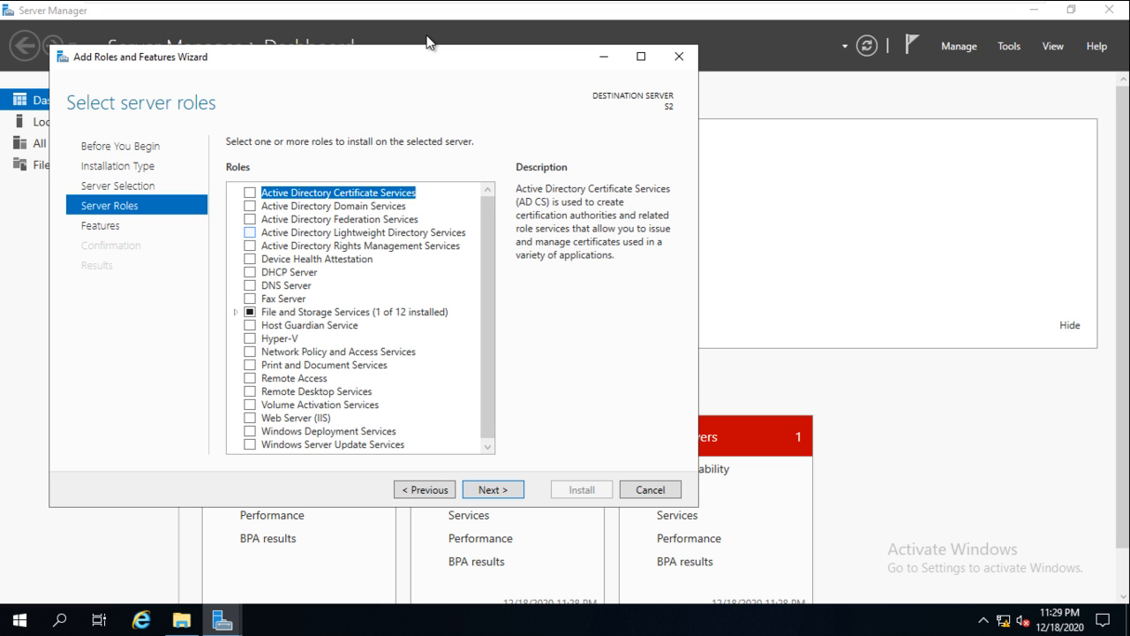
- Tick Active Directory Domain Services with its management features and start the installation
{"action": "key", "text": "Down"}
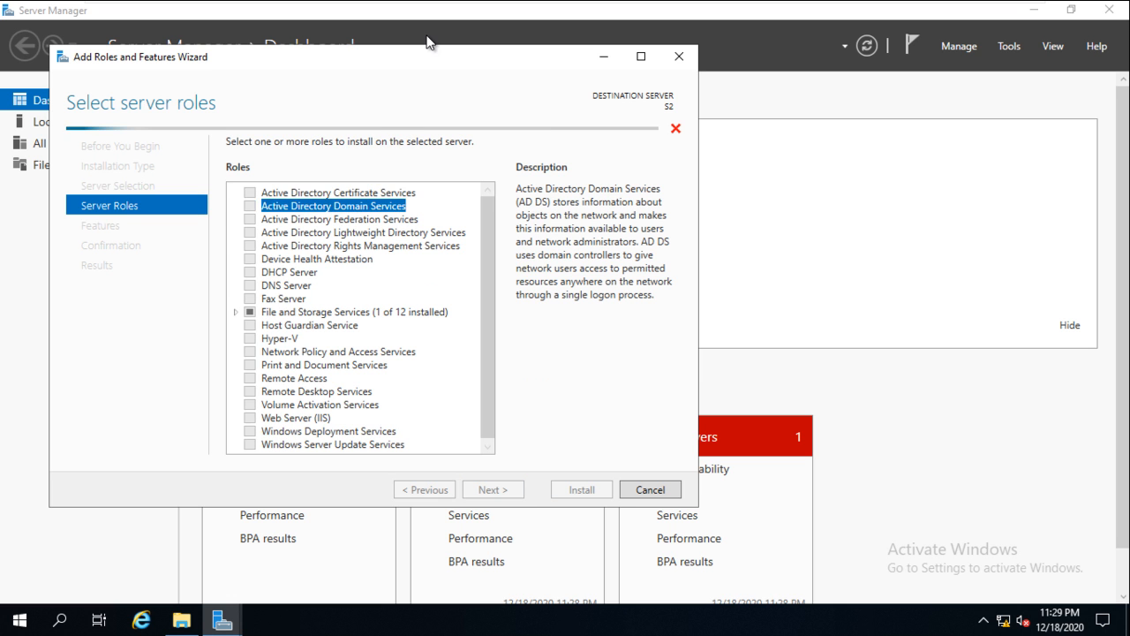
{"action": "key", "text": "space"}
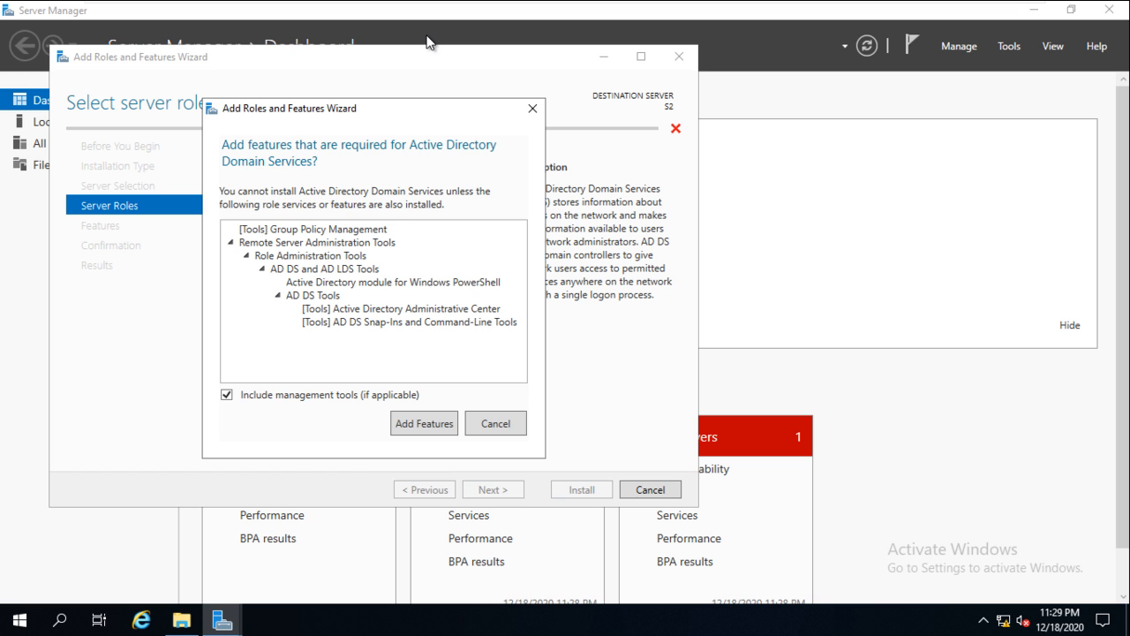
{"action": "key", "text": "Return"}
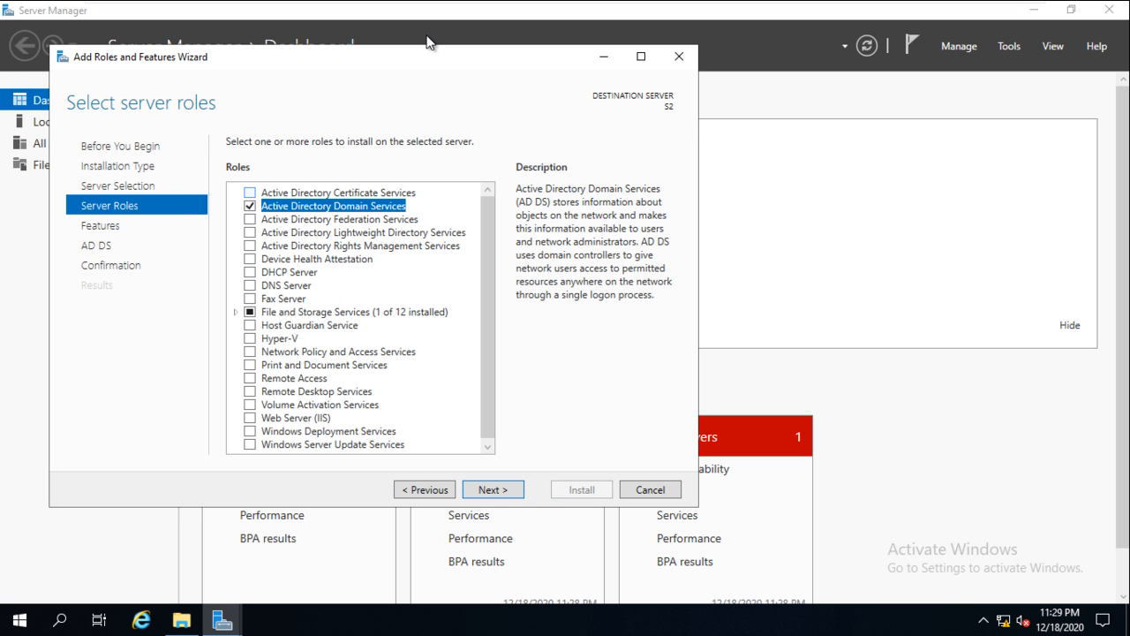
{"action": "key", "text": "Return"}
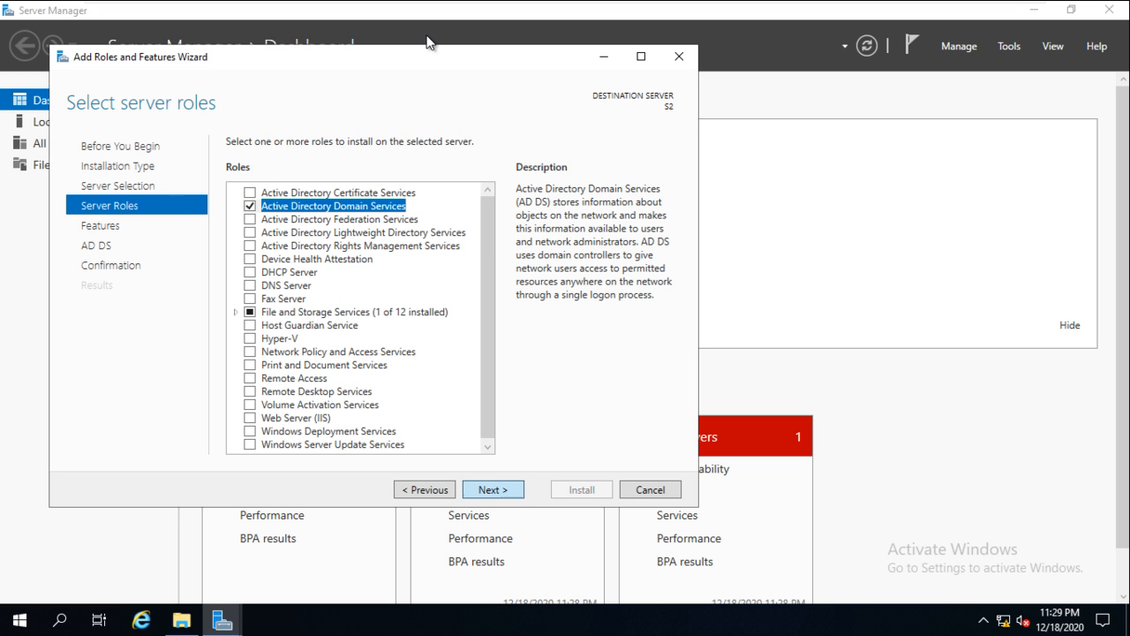
{"action": "key", "text": "Return"}
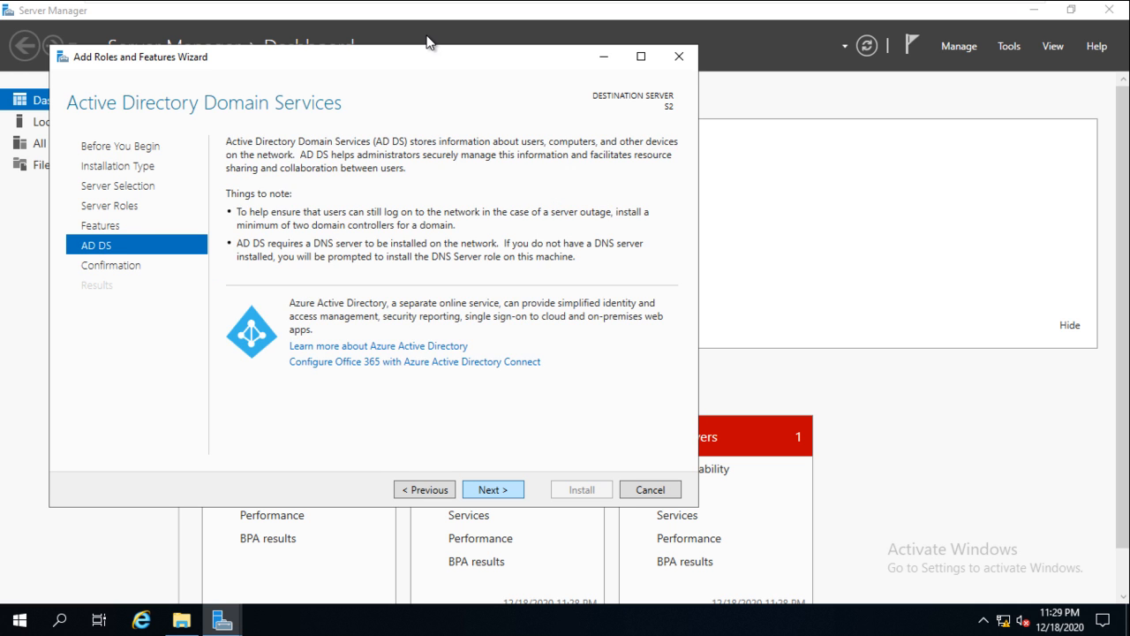
{"action": "key", "text": "Return"}
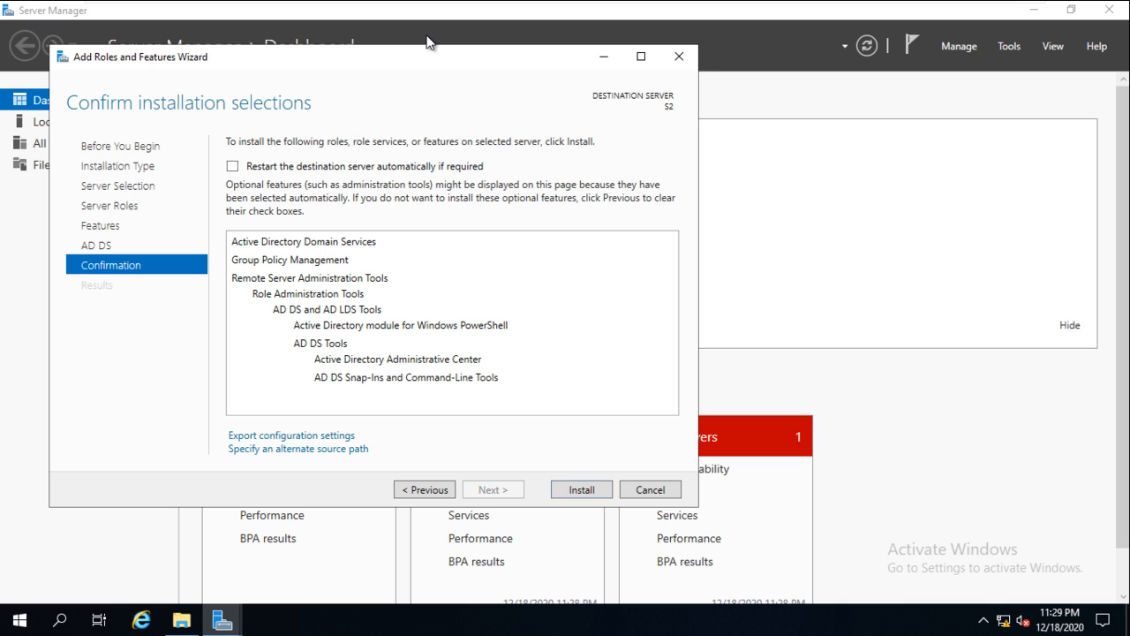
{"action": "key", "text": "Return"}
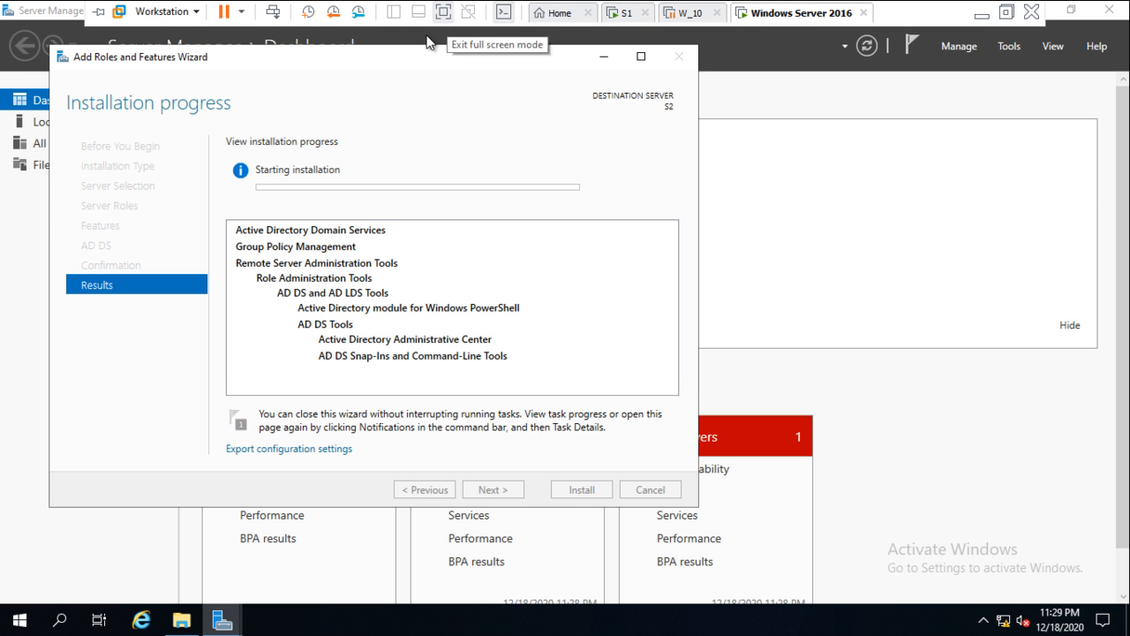
{"action": "key", "text": "ctrl+alt+Return"}
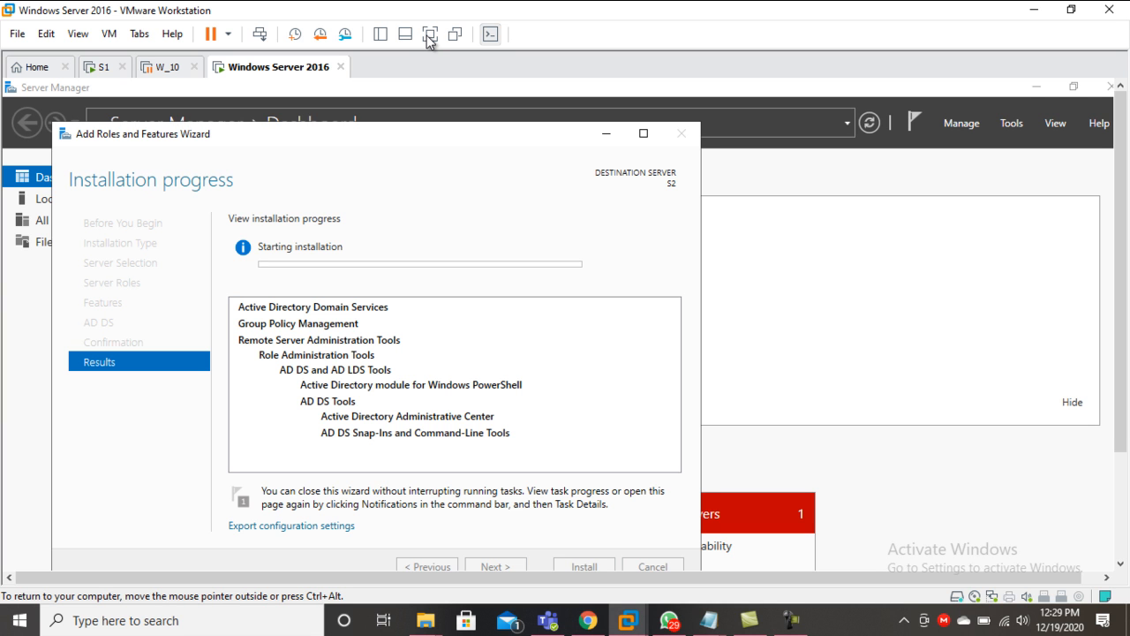
{"action": "left_click_drag", "start_coordinate": [264, 133], "coordinate": [280, 94]}
{"action": "left_click_drag", "start_coordinate": [477, 96], "coordinate": [483, 92]}
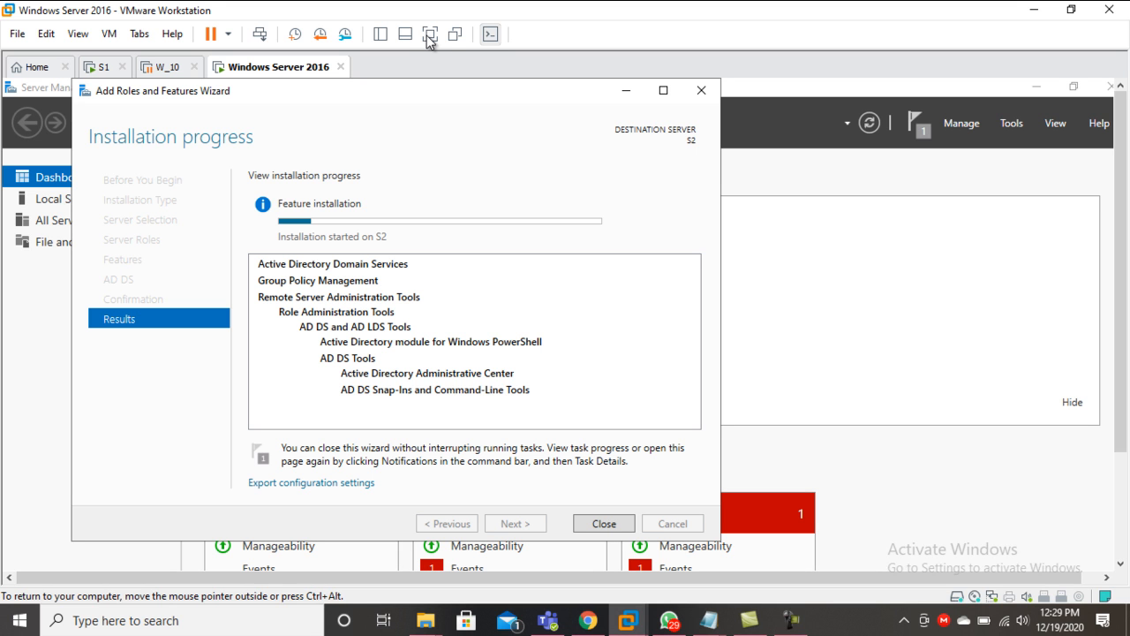
{"action": "key", "text": "F9"}
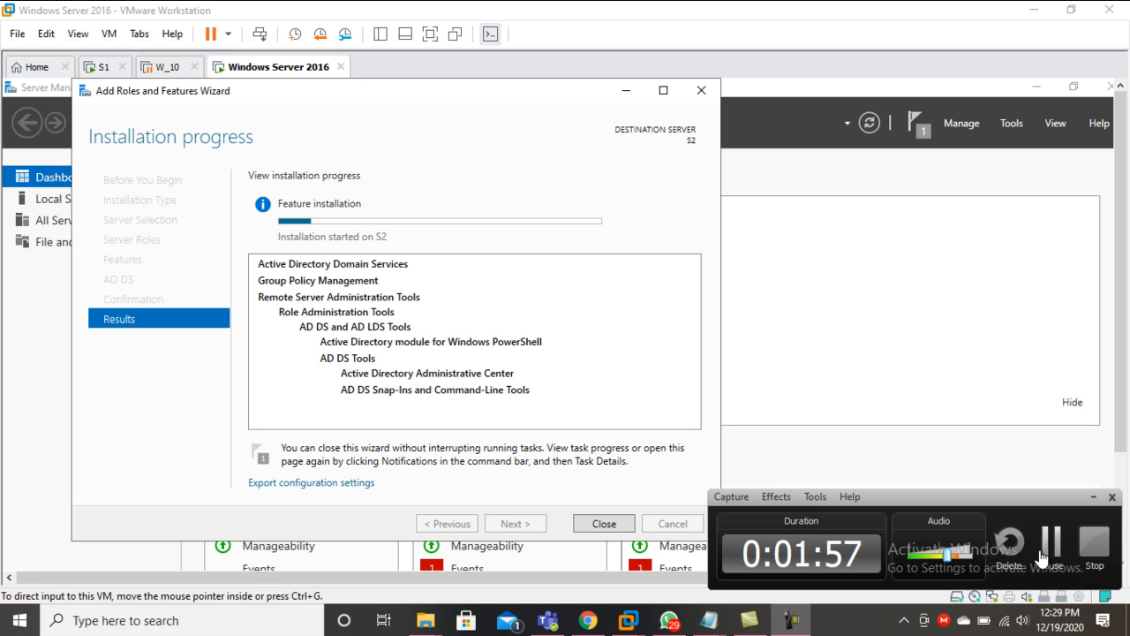
{"action": "left_click", "coordinate": [1039, 550]}
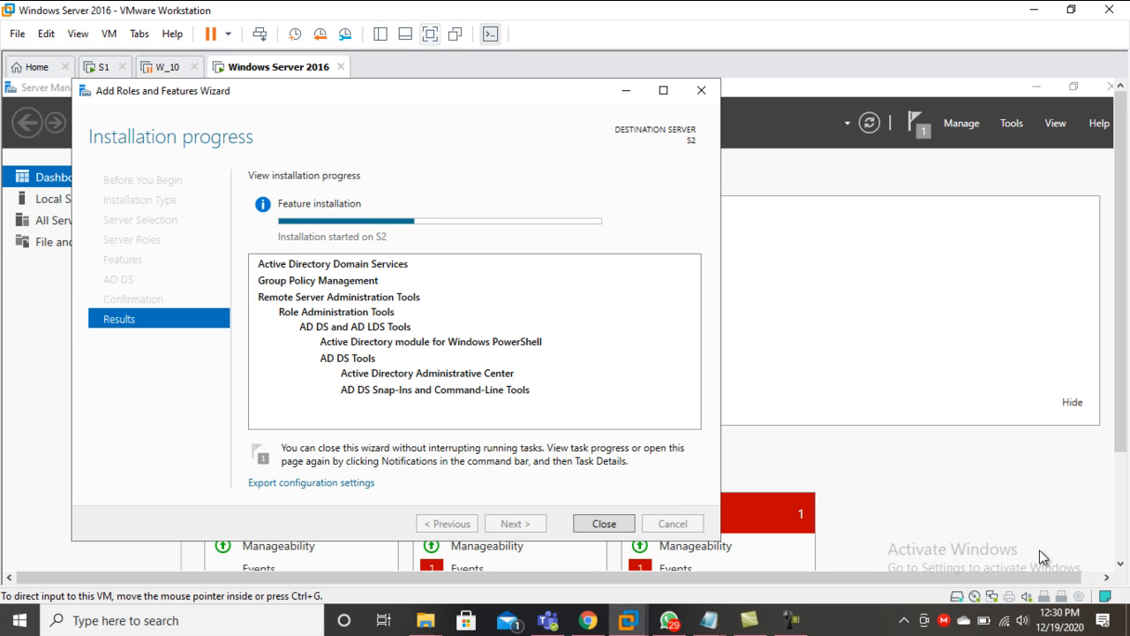
{"action": "key", "text": "ctrl+alt+Return"}
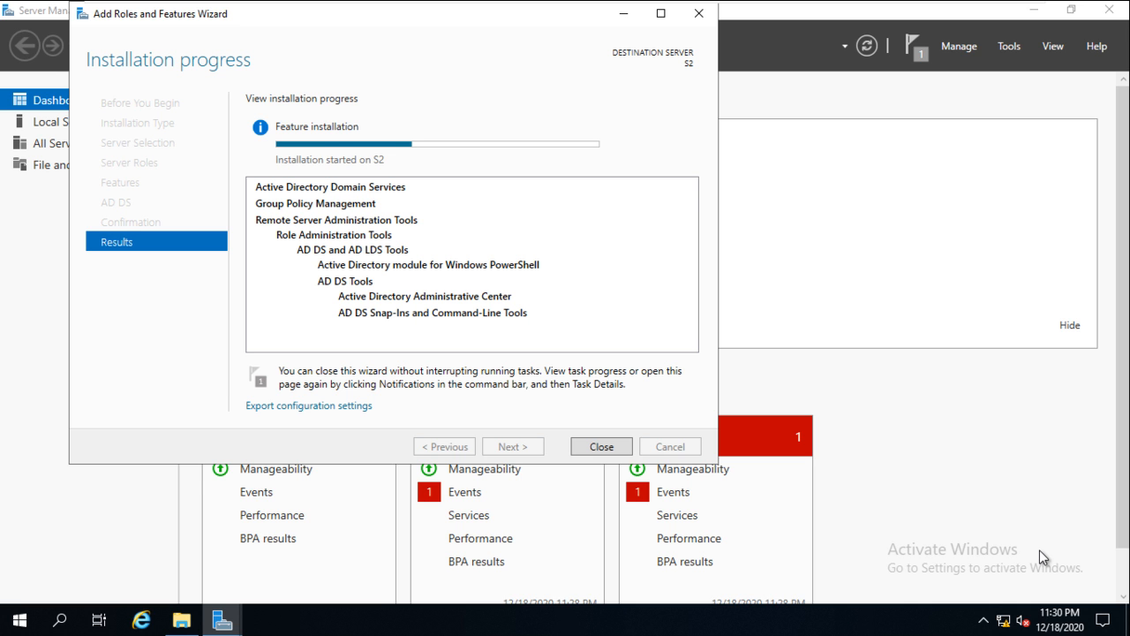
- After the AD DS installation completes, launch 'Promote this server to a domain controller' for S2
{"action": "left_click_drag", "start_coordinate": [499, 13], "coordinate": [496, 52]}
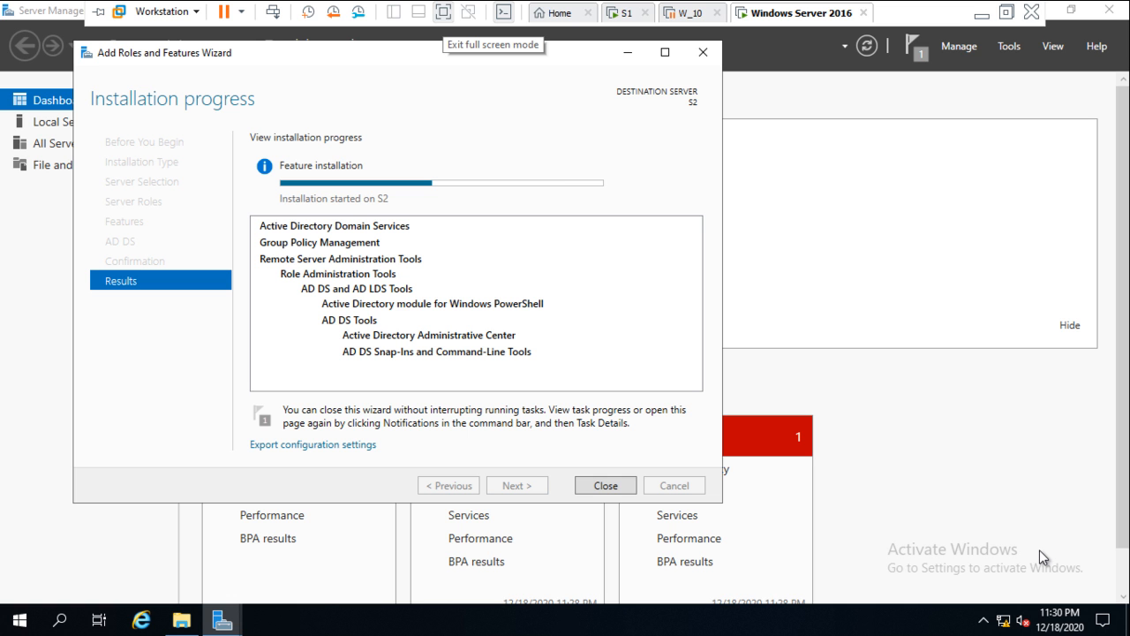
{"action": "left_click", "coordinate": [443, 12]}
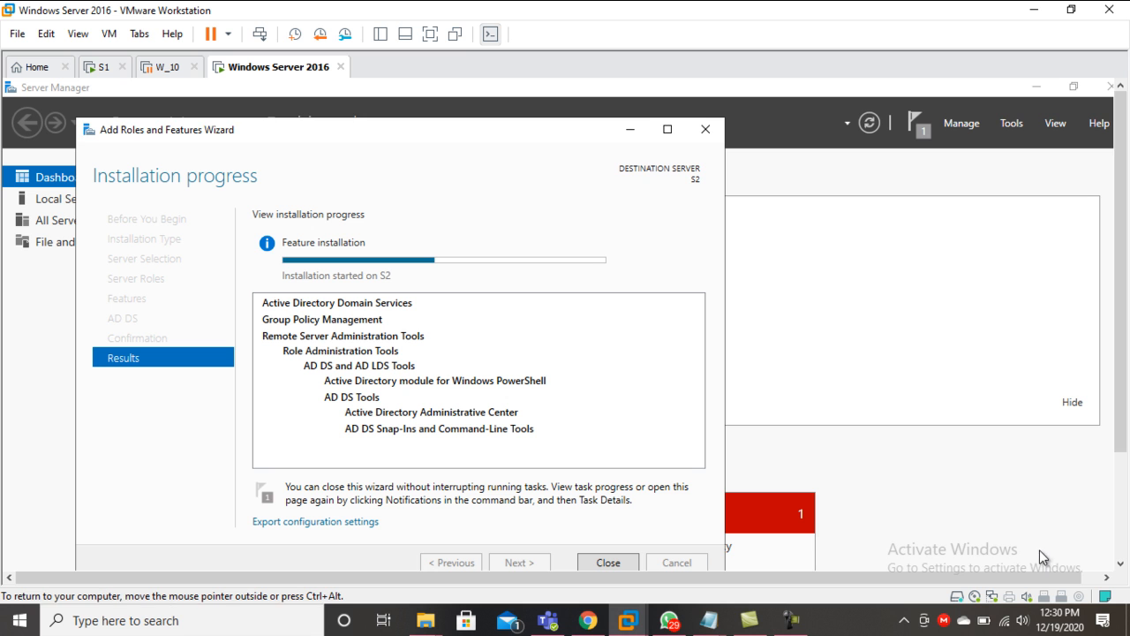
{"action": "left_click_drag", "start_coordinate": [399, 133], "coordinate": [416, 102]}
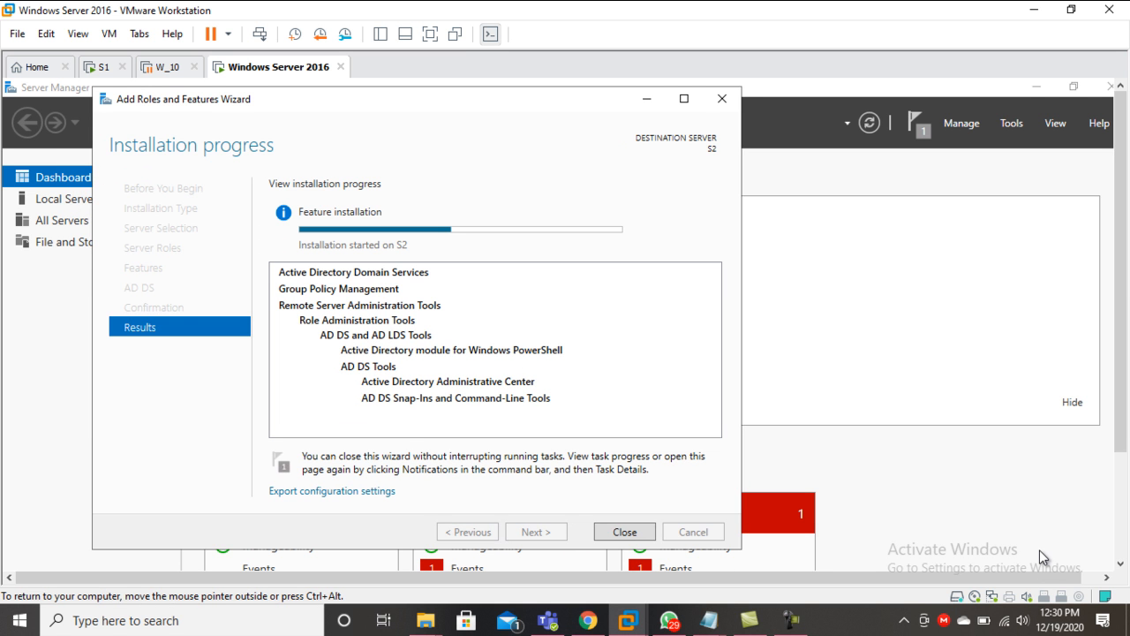
{"action": "left_click", "coordinate": [791, 620]}
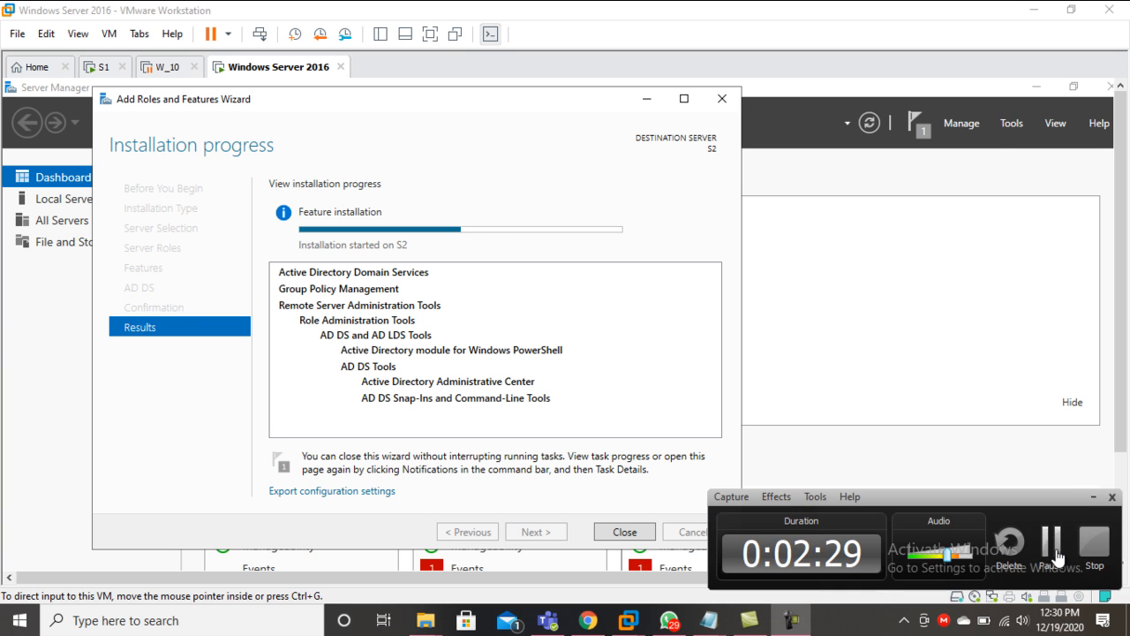
{"action": "left_click", "coordinate": [1048, 562]}
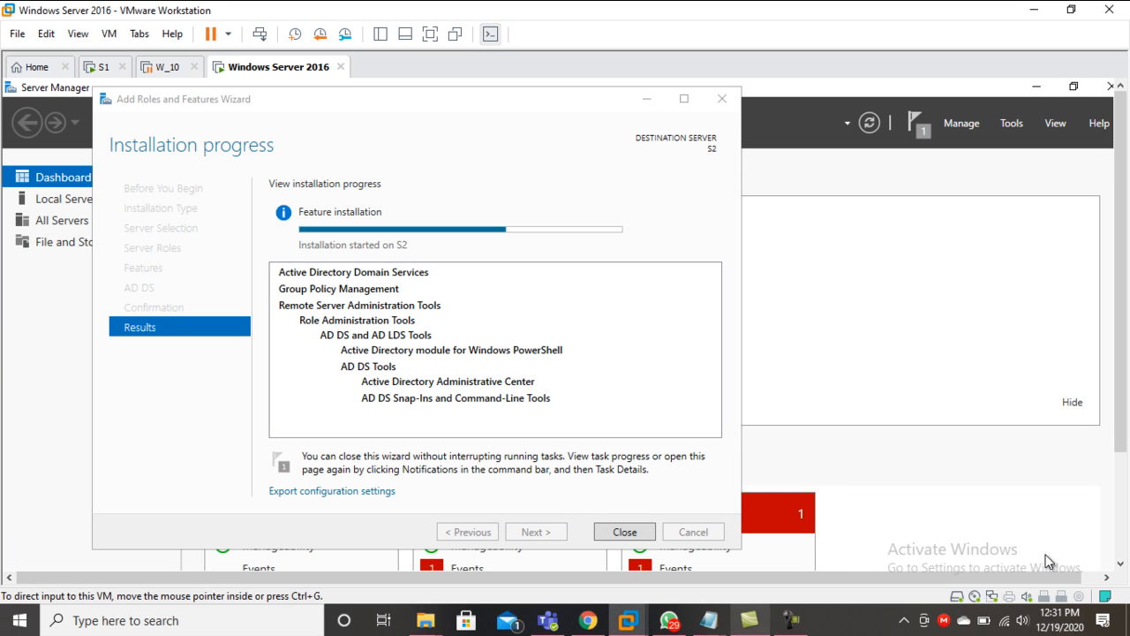
{"action": "left_click", "coordinate": [791, 620]}
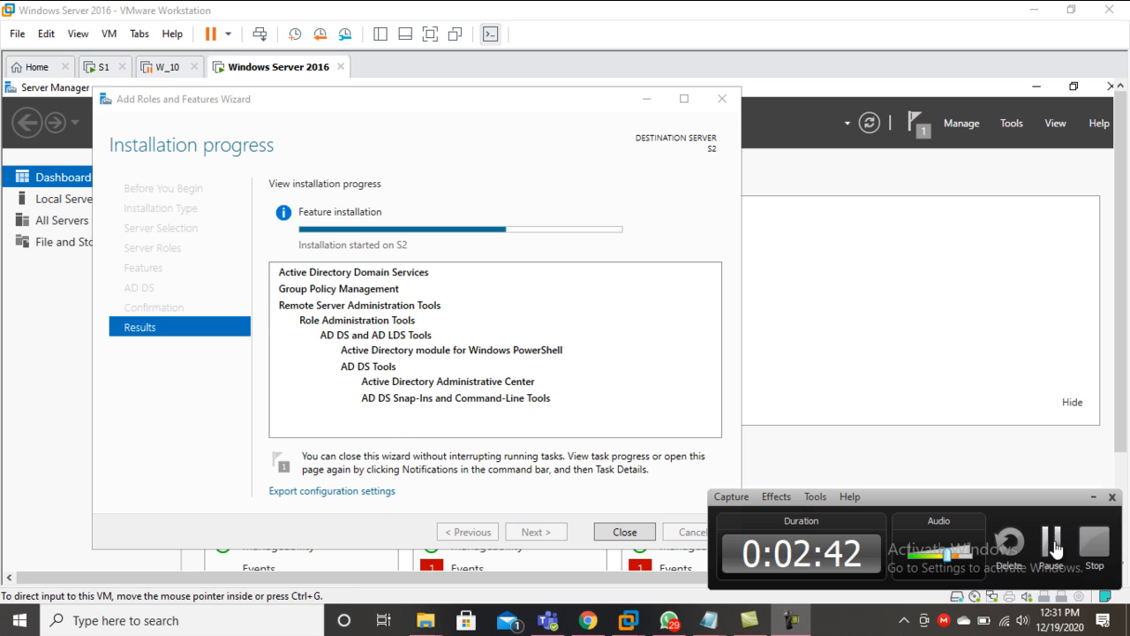
{"action": "left_click", "coordinate": [1054, 540]}
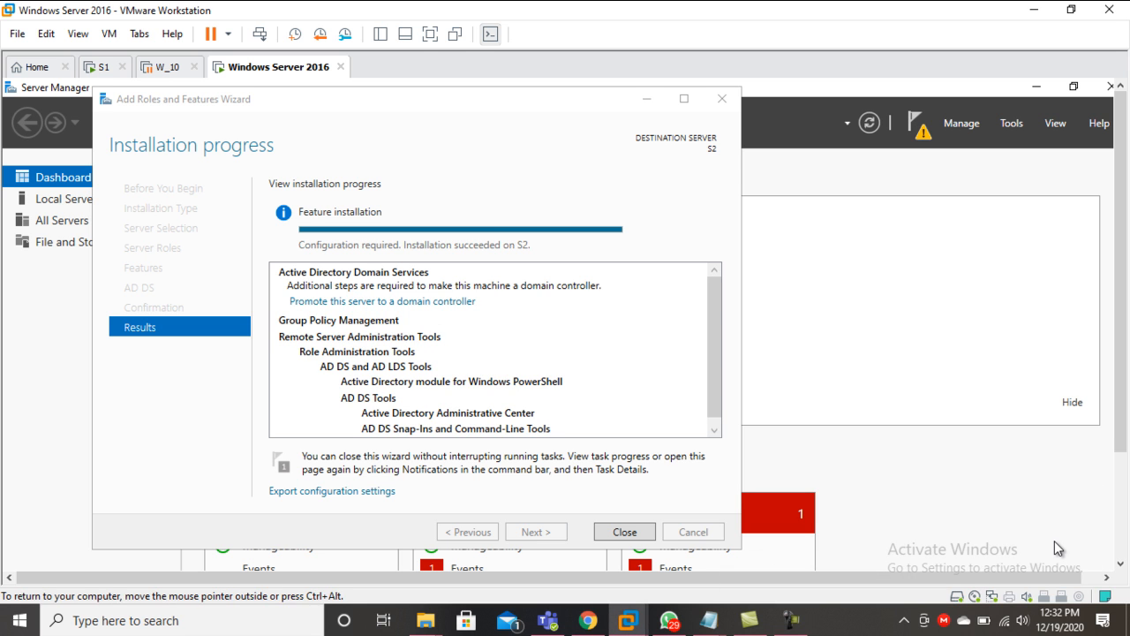
{"action": "left_click", "coordinate": [430, 34]}
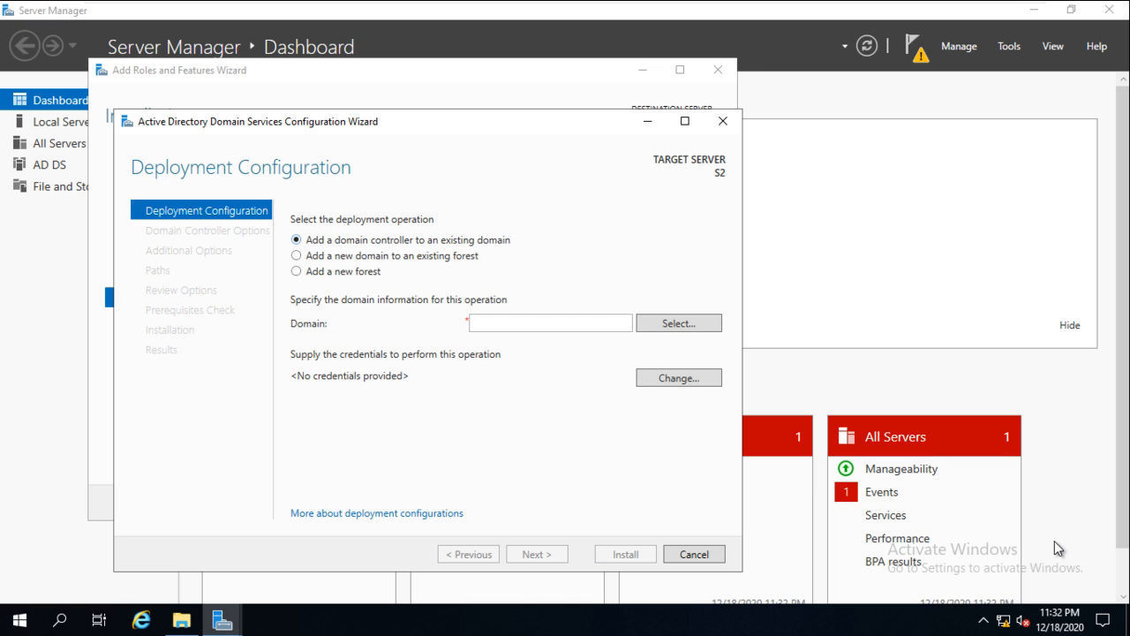
- Select 'Add a new forest' as the deployment operation
{"action": "key", "text": "Down"}
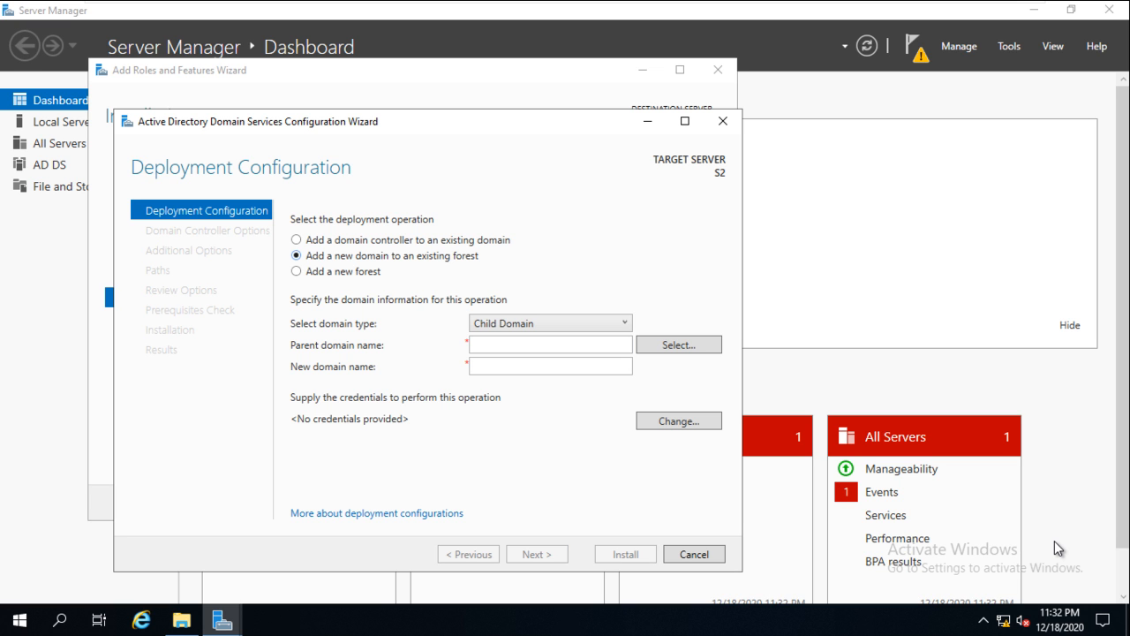
{"action": "key", "text": "Down"}
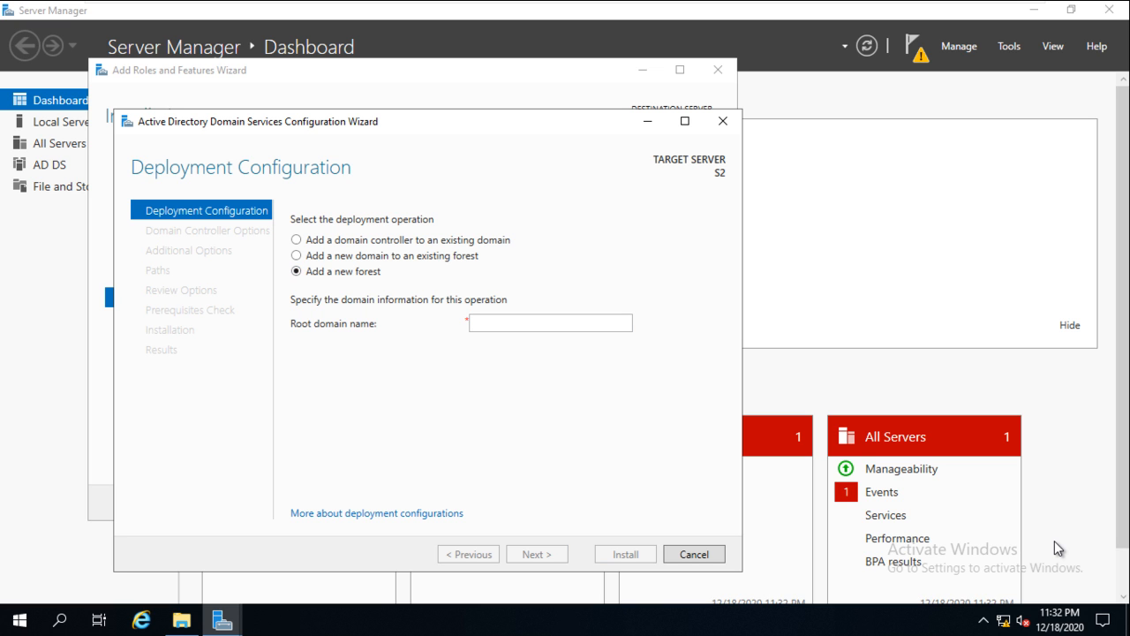
{"action": "key", "text": "Tab"}
- Enter microsoft.com as the root domain name, correcting the single-label error, and continue
{"action": "type", "text": "microsoft.com"}
{"action": "key", "text": "BackSpace"}
{"action": "key", "text": "BackSpace"}
{"action": "key", "text": "BackSpace"}
{"action": "key", "text": "BackSpace"}
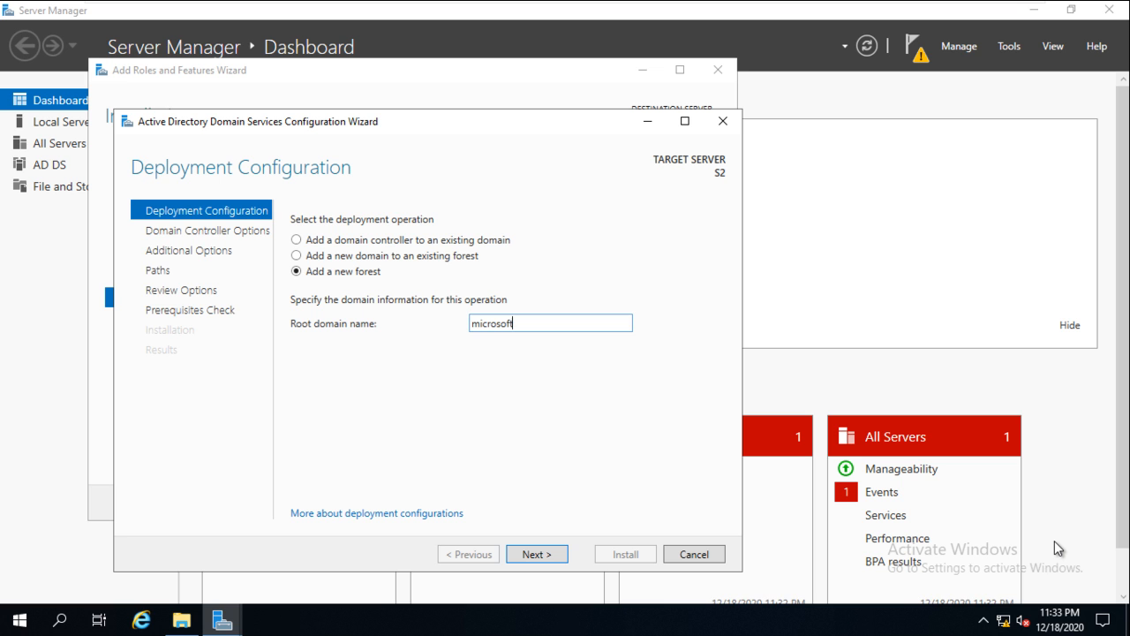
{"action": "key", "text": "Return"}
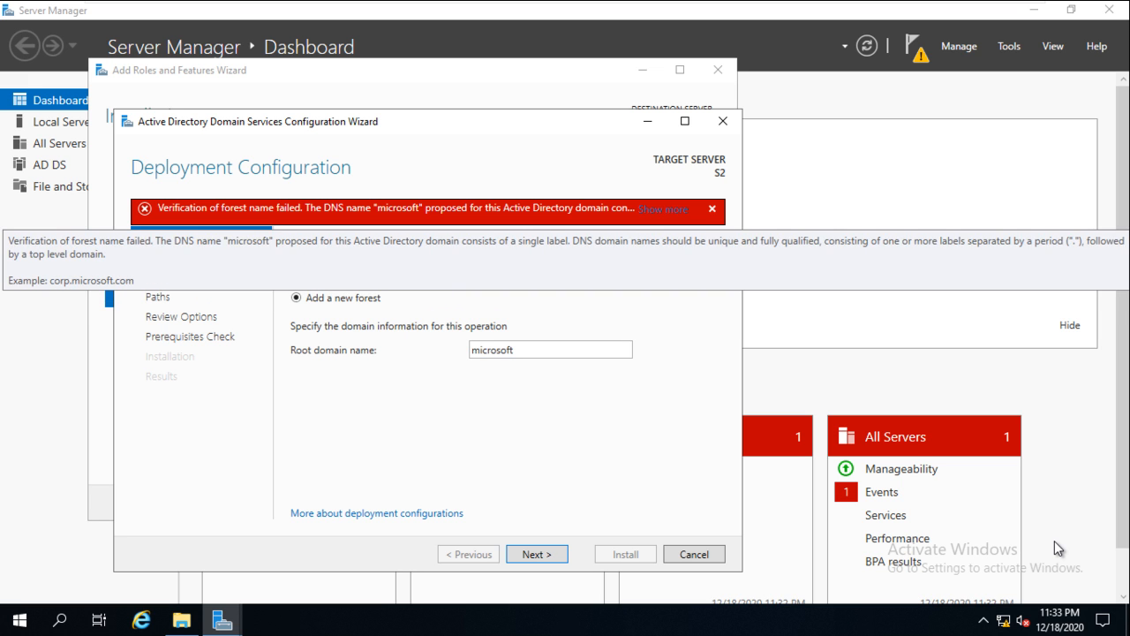
{"action": "key", "text": "ctrl+a"}
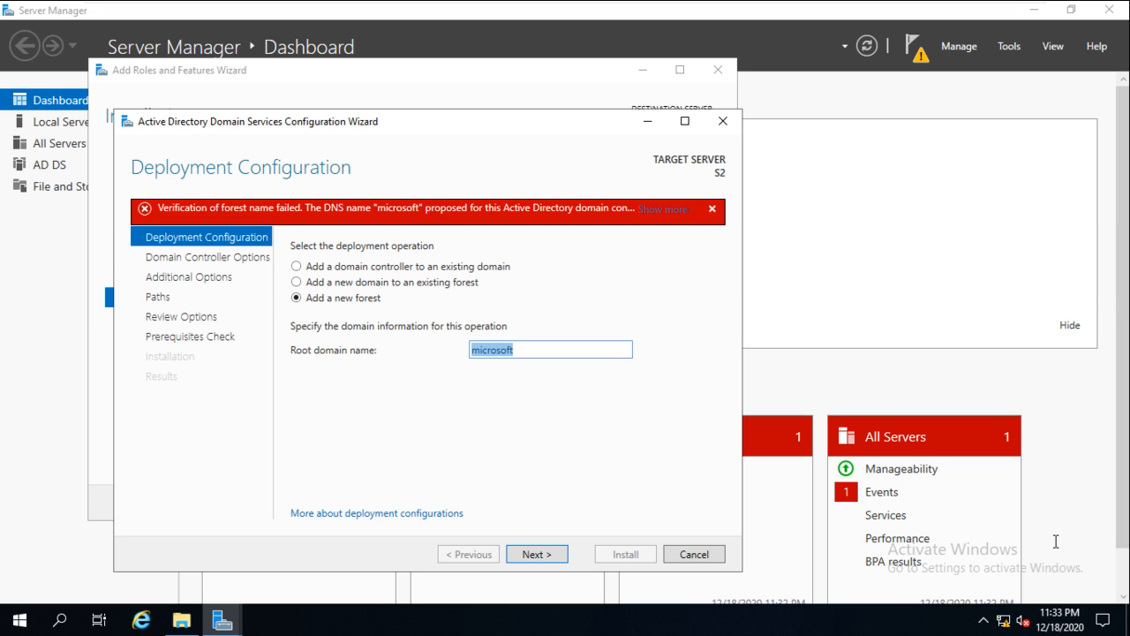
{"action": "key", "text": "End"}
{"action": "type", "text": ".com"}
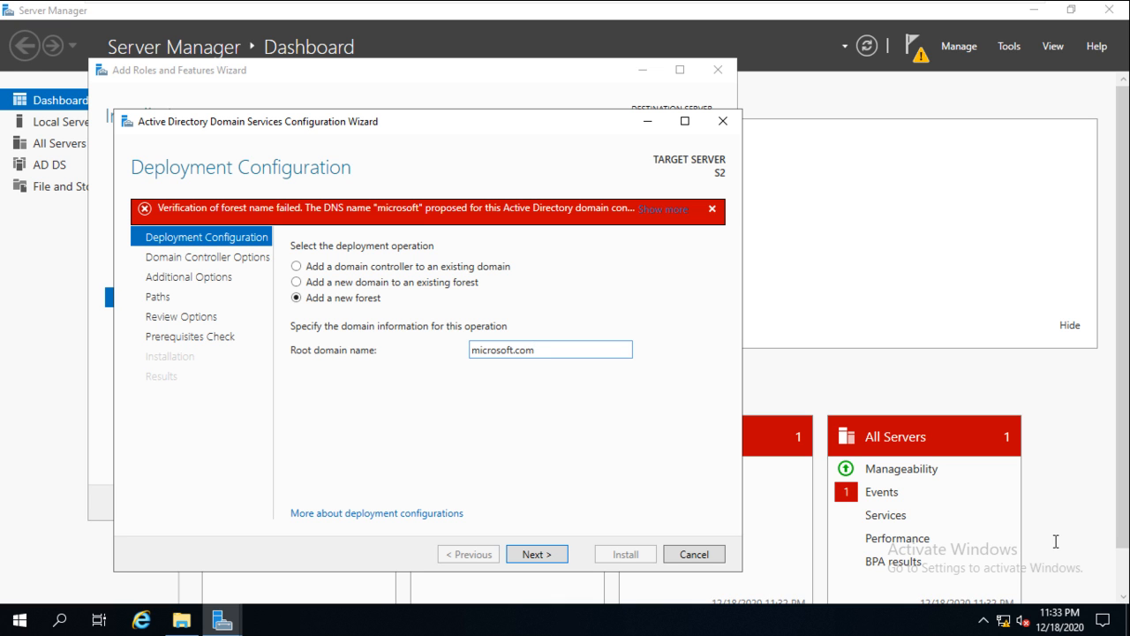
{"action": "key", "text": "Return"}
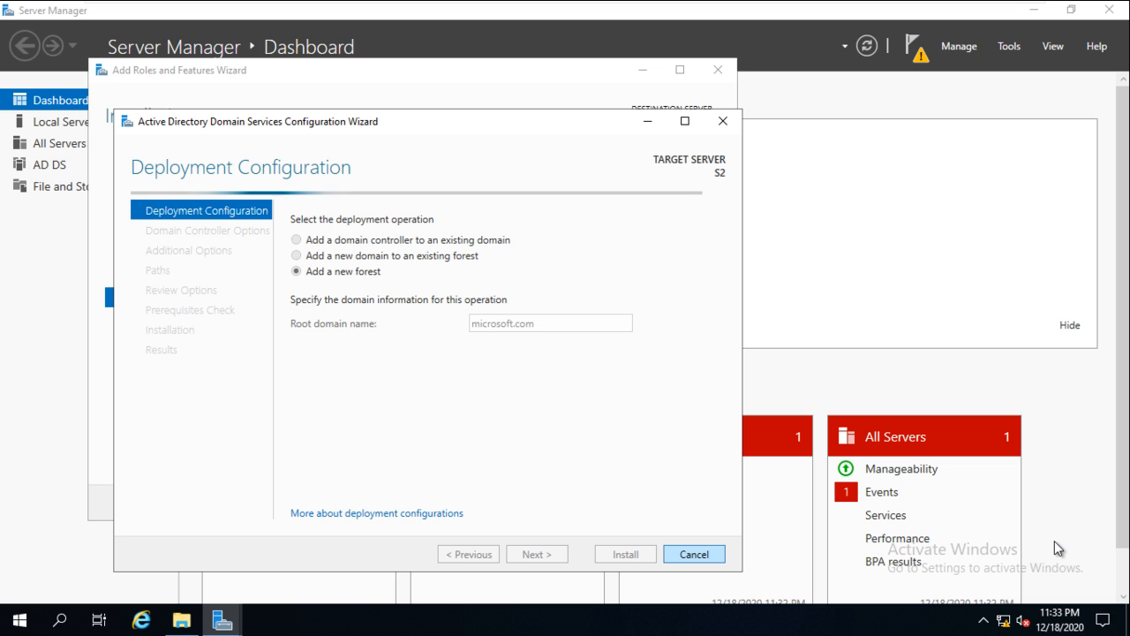
{"action": "key", "text": "Escape"}
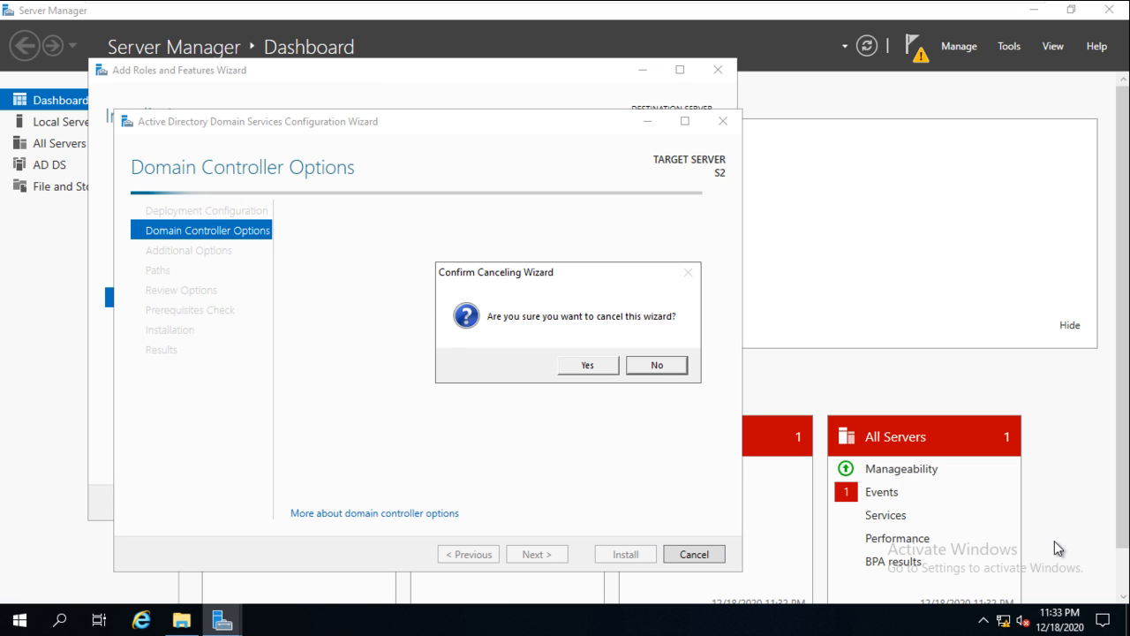
- Decline cancelling the wizard and review forest functional levels, leaving Windows Server 2016
{"action": "key", "text": "Escape"}
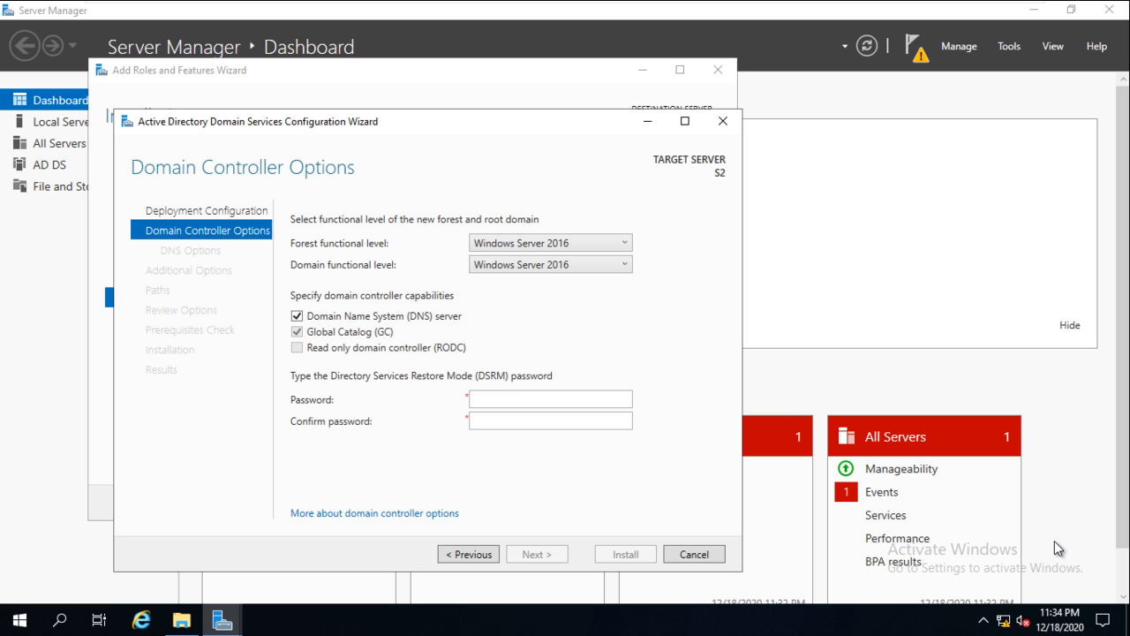
{"action": "key", "text": "alt+Down"}
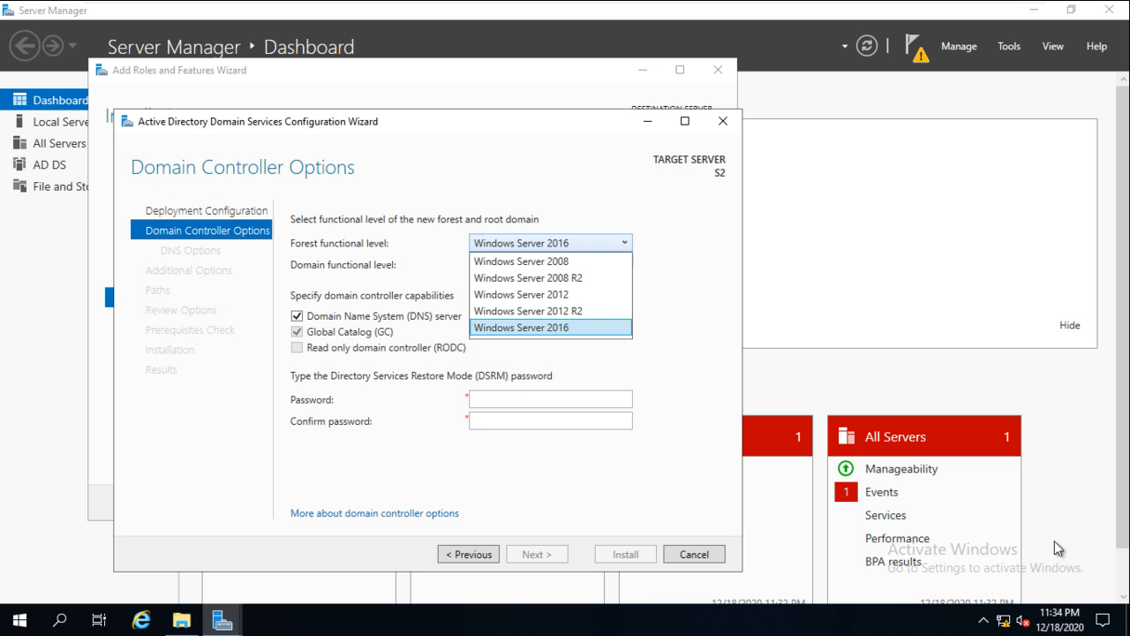
{"action": "key", "text": "Home"}
{"action": "key", "text": "Down"}
{"action": "key", "text": "Down"}
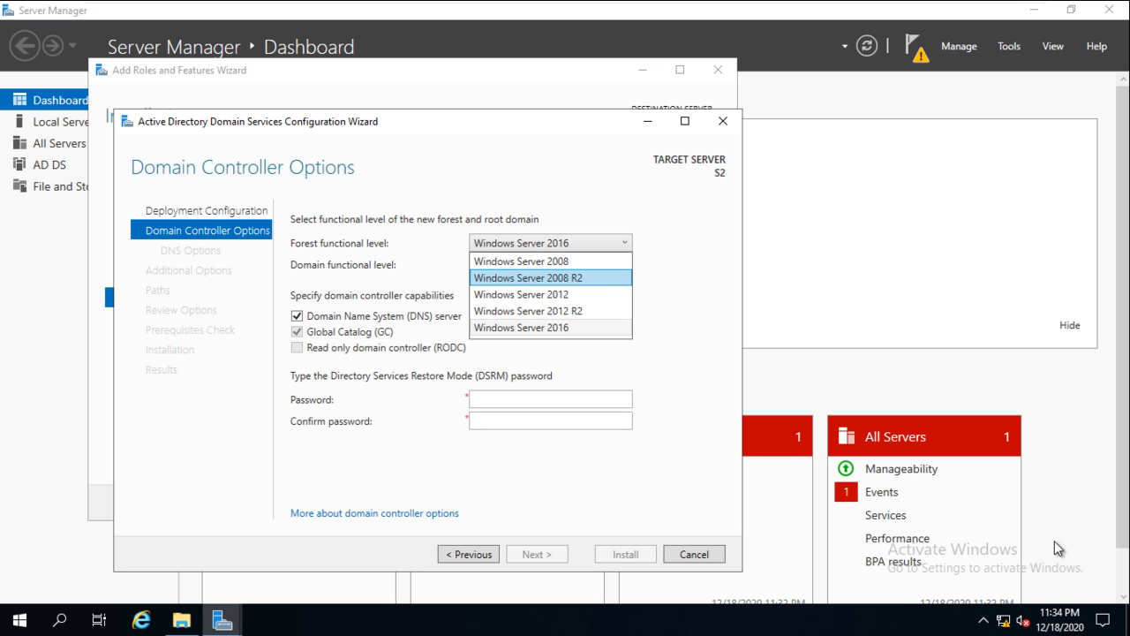
{"action": "key", "text": "Down"}
{"action": "key", "text": "Down"}
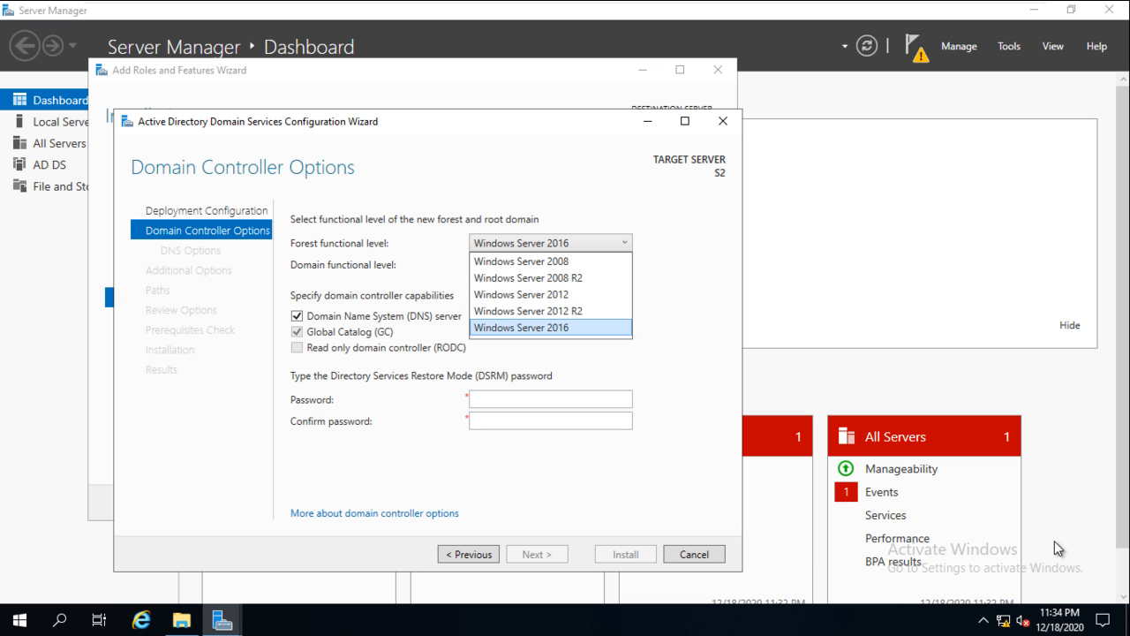
{"action": "key", "text": "Home"}
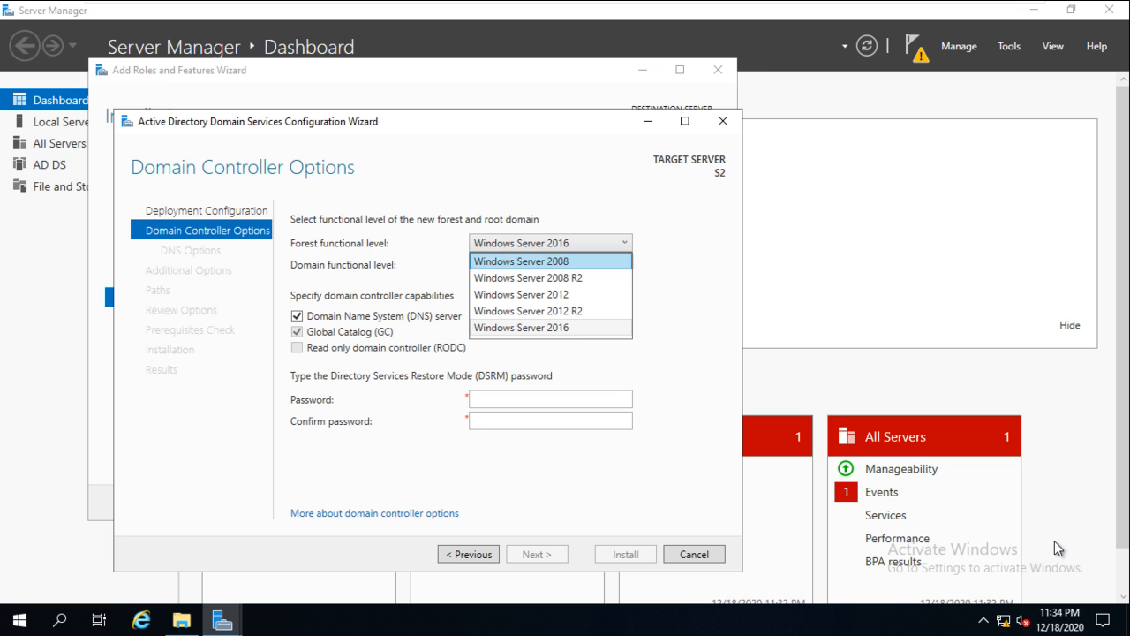
{"action": "key", "text": "End"}
{"action": "key", "text": "Return"}
- Compare the domain and forest level lists, then set the forest level to Windows Server 2008 R2
{"action": "key", "text": "alt+Down"}
{"action": "key", "text": "Return"}
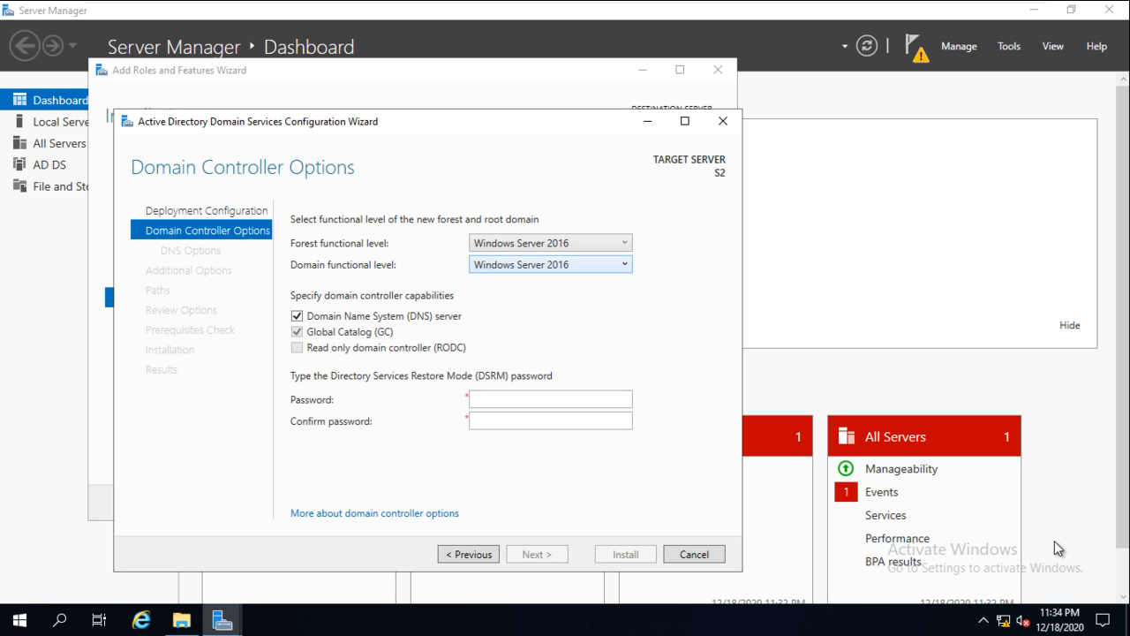
{"action": "key", "text": "alt+Down"}
{"action": "key", "text": "Return"}
{"action": "key", "text": "alt+Down"}
{"action": "key", "text": "Return"}
{"action": "key", "text": "shift+Tab"}
{"action": "key", "text": "alt+Down"}
{"action": "key", "text": "Up"}
{"action": "key", "text": "Up"}
{"action": "key", "text": "Up"}
{"action": "key", "text": "Return"}
- Review which domain functional levels are allowed under a Windows Server 2008 R2 forest
{"action": "key", "text": "Tab"}
{"action": "key", "text": "alt+Down"}
{"action": "key", "text": "Up"}
{"action": "key", "text": "Up"}
{"action": "key", "text": "Up"}
{"action": "key", "text": "Down"}
{"action": "key", "text": "Down"}
{"action": "key", "text": "Up"}
{"action": "key", "text": "Up"}
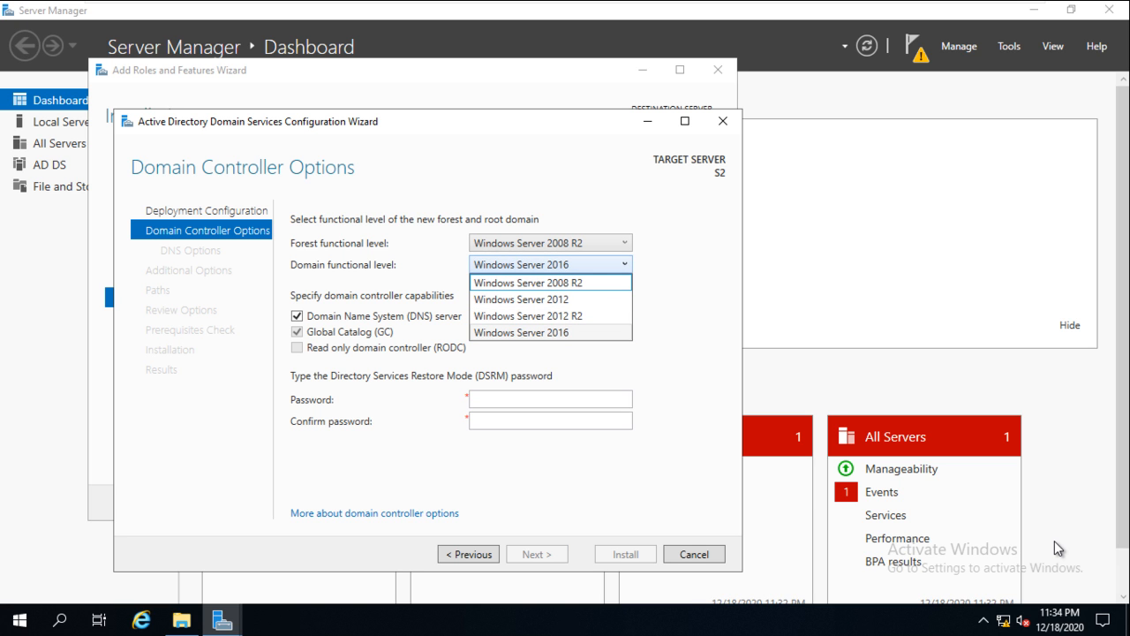
{"action": "key", "text": "Down"}
{"action": "key", "text": "Down"}
{"action": "key", "text": "Down"}
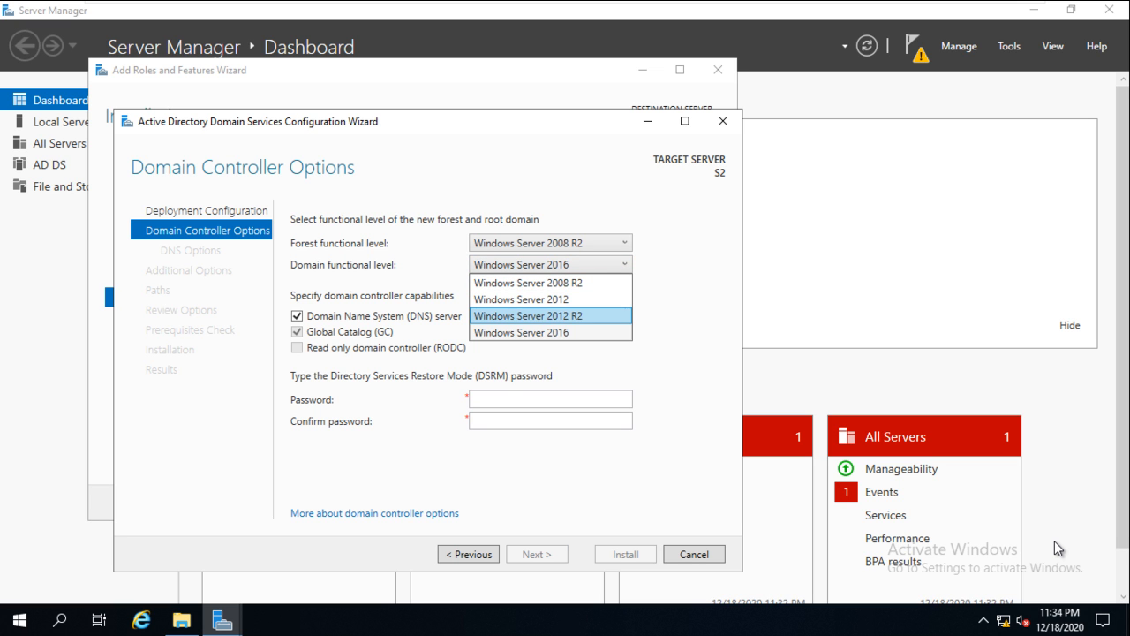
{"action": "key", "text": "Up"}
{"action": "key", "text": "Up"}
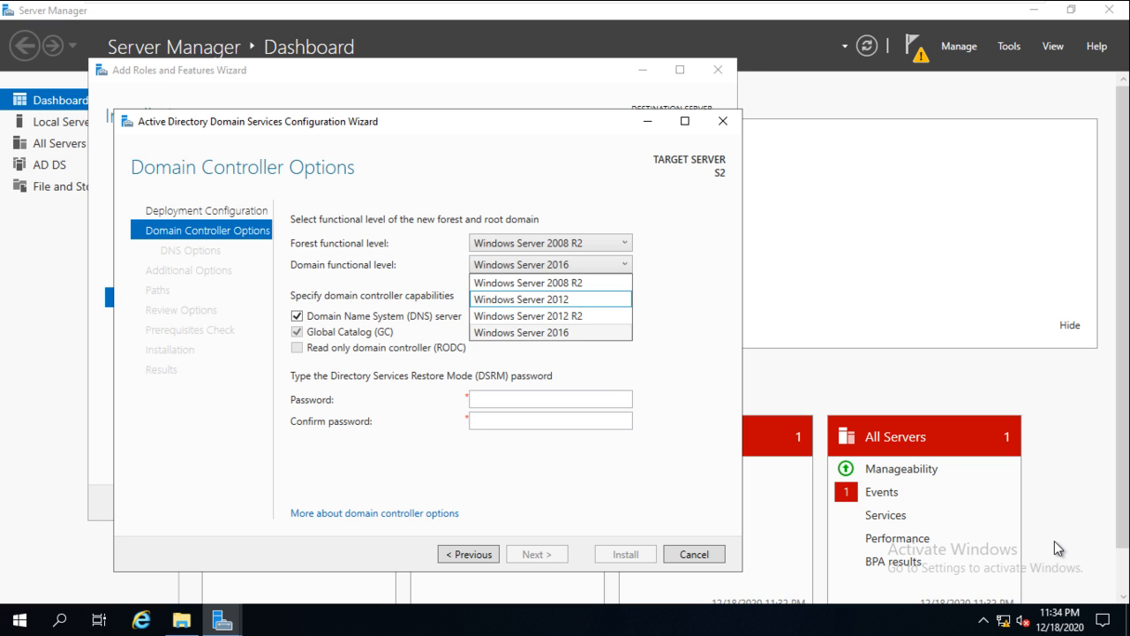
{"action": "key", "text": "shift+Tab"}
- Restore the forest level to Windows Server 2016, keep domain at 2016, and clear DNS server
{"action": "key", "text": "alt+Down"}
{"action": "key", "text": "Down"}
{"action": "key", "text": "Down"}
{"action": "key", "text": "Down"}
{"action": "key", "text": "Return"}
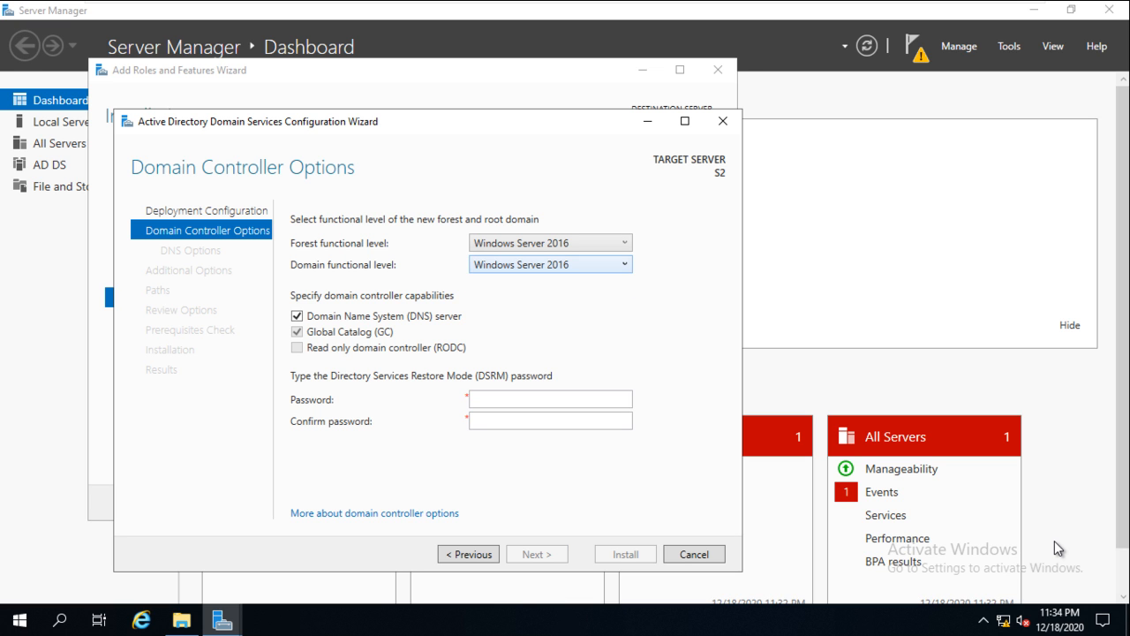
{"action": "key", "text": "alt+Down"}
{"action": "key", "text": "Return"}
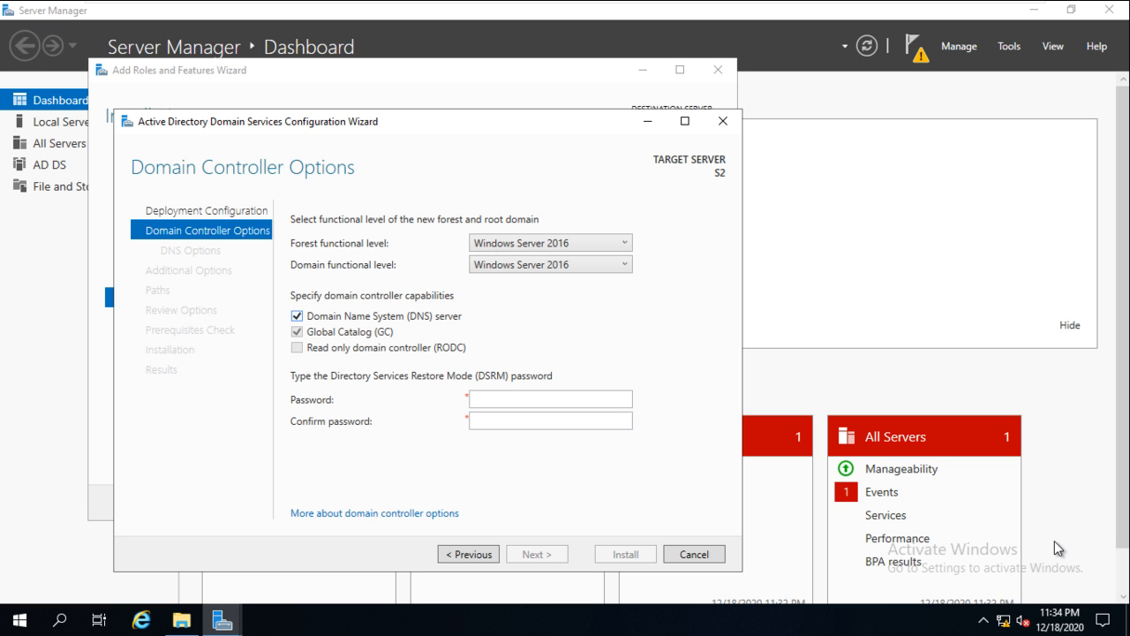
{"action": "key", "text": "space"}
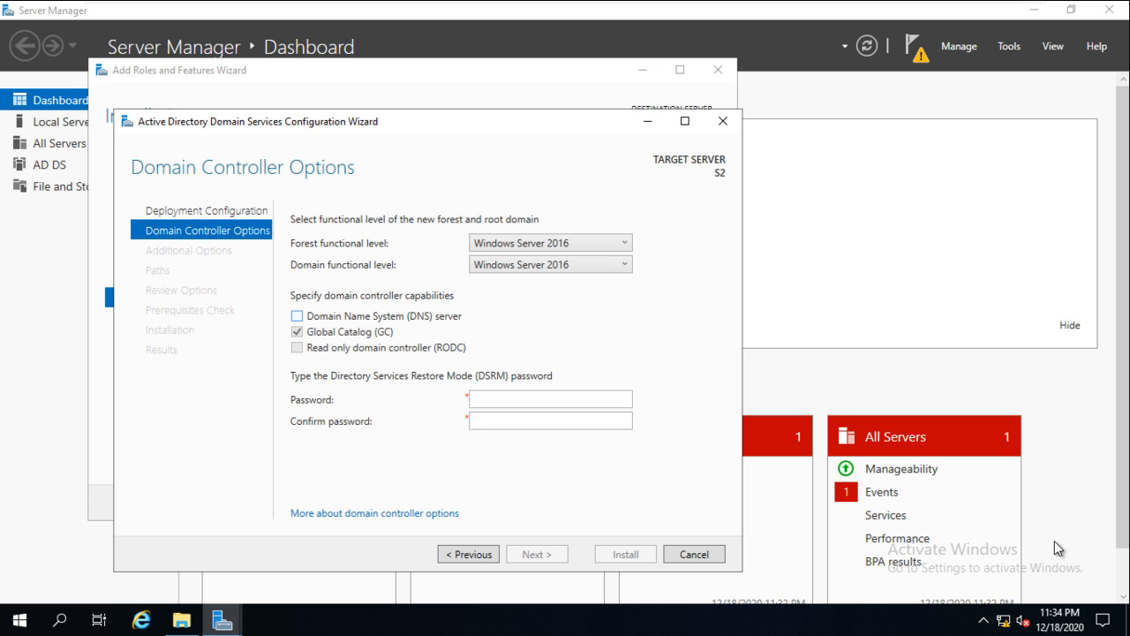
- Re-enable DNS server, enter and confirm the DSRM password, and continue to DNS Options
{"action": "key", "text": "space"}
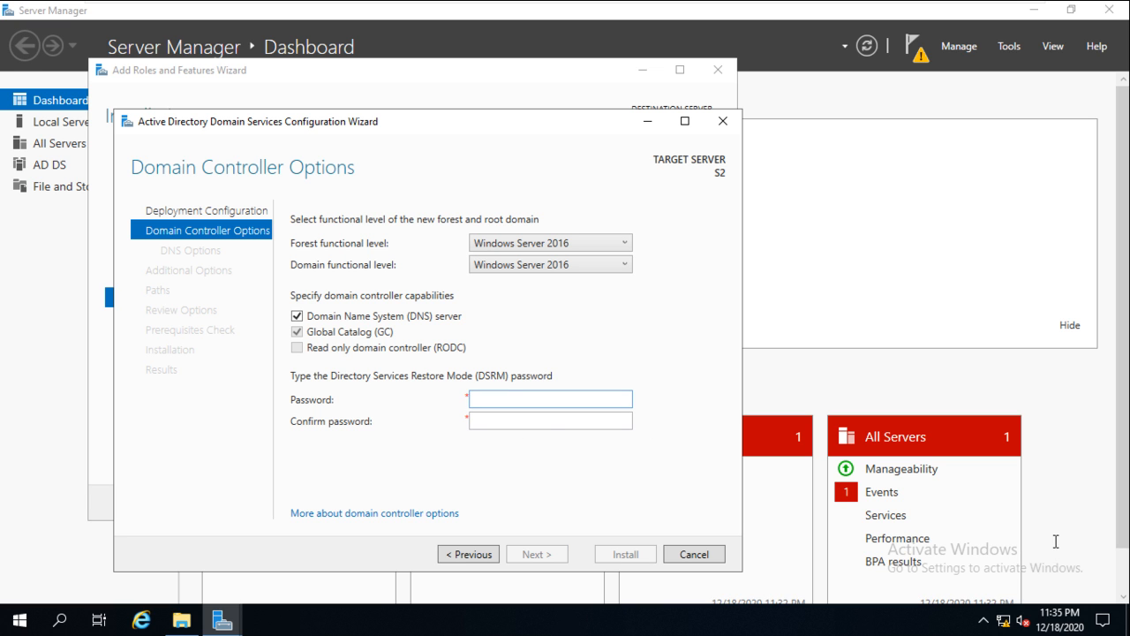
{"action": "type", "text": "Password1"}
{"action": "key", "text": "Tab"}
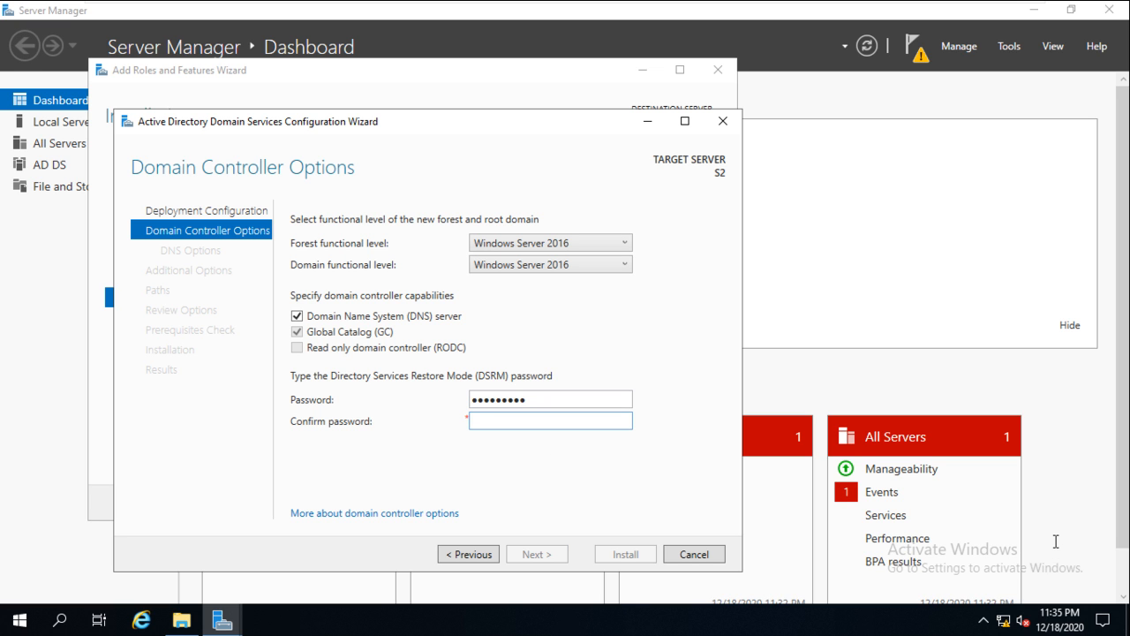
{"action": "type", "text": "Password1"}
{"action": "key", "text": "Tab"}
{"action": "key", "text": "Return"}
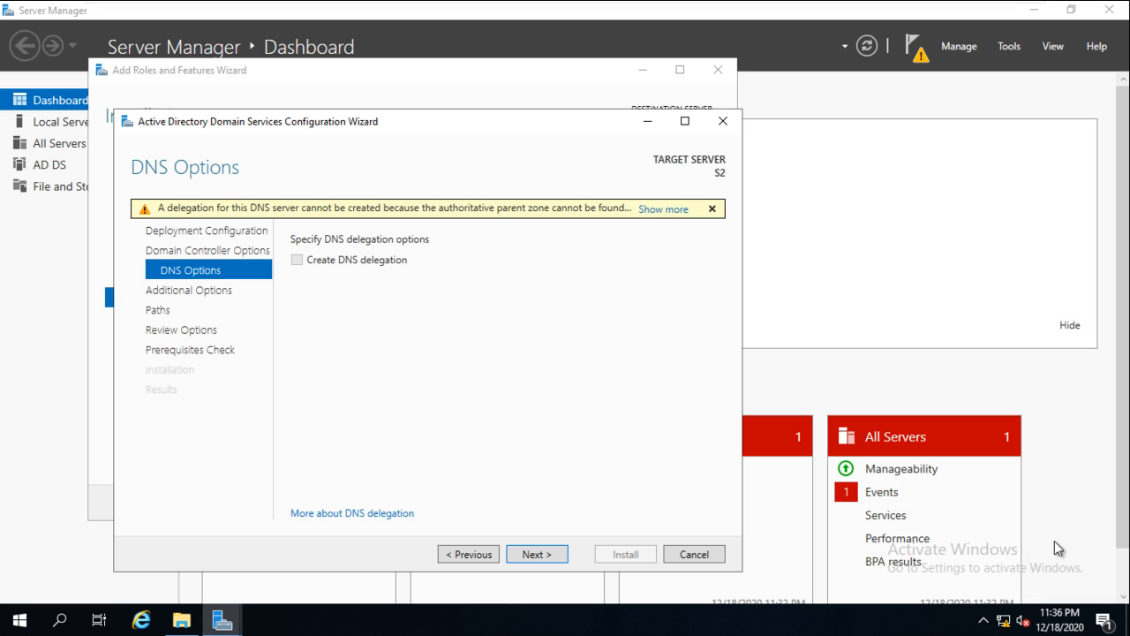
- Pass DNS Options and keep the NetBIOS domain name MICROSOFT to reach the Paths page
{"action": "key", "text": "Return"}
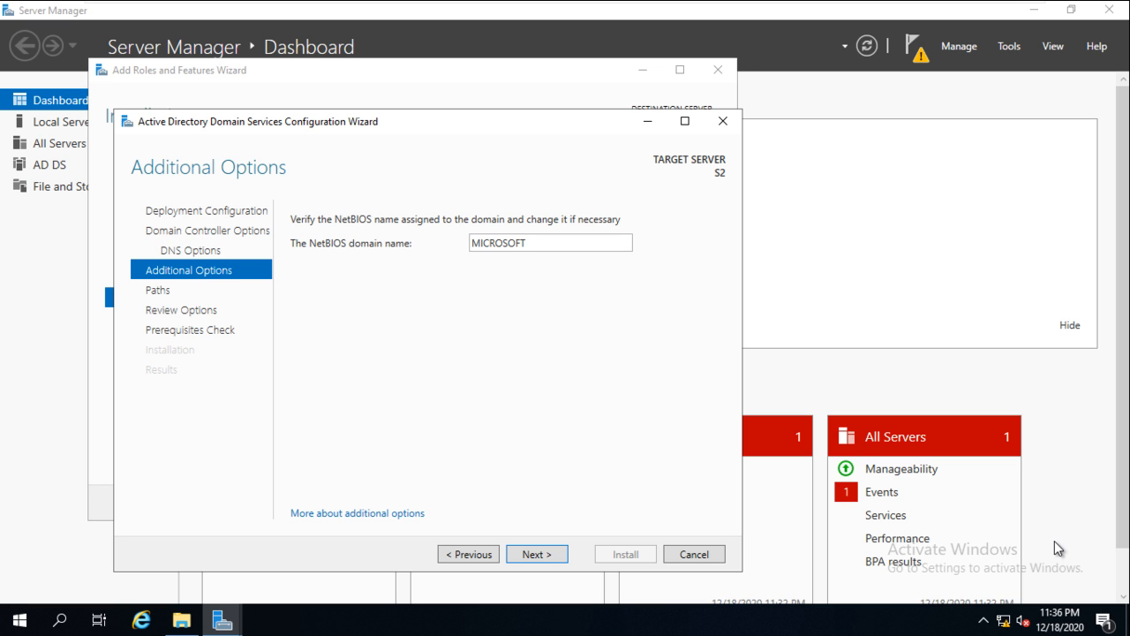
{"action": "key", "text": "Tab"}
{"action": "key", "text": "End"}
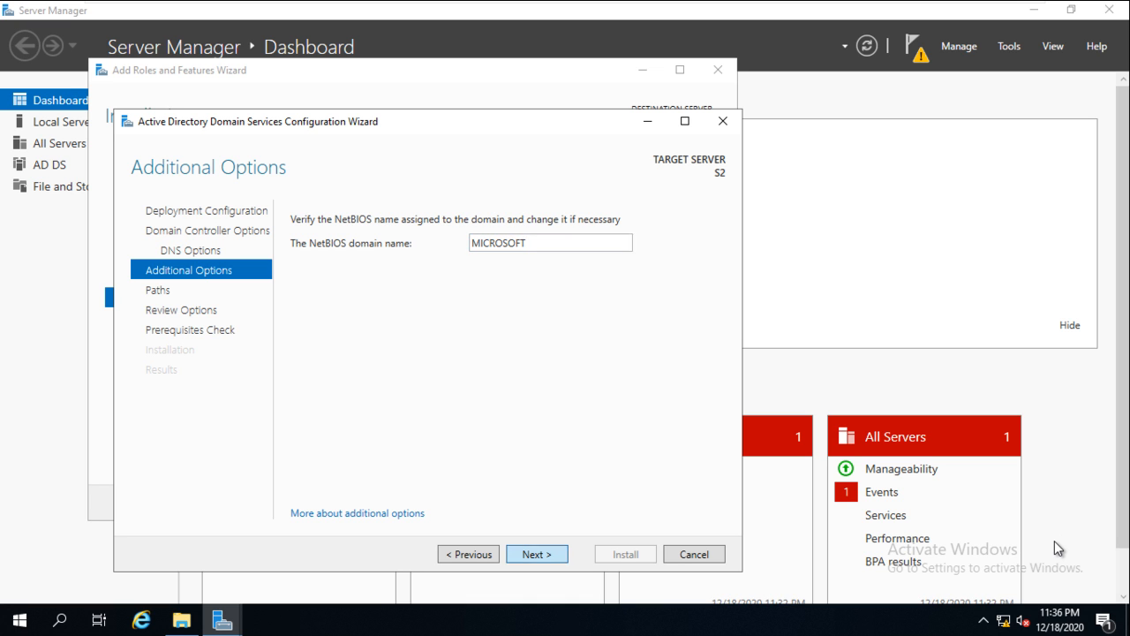
{"action": "key", "text": "Return"}
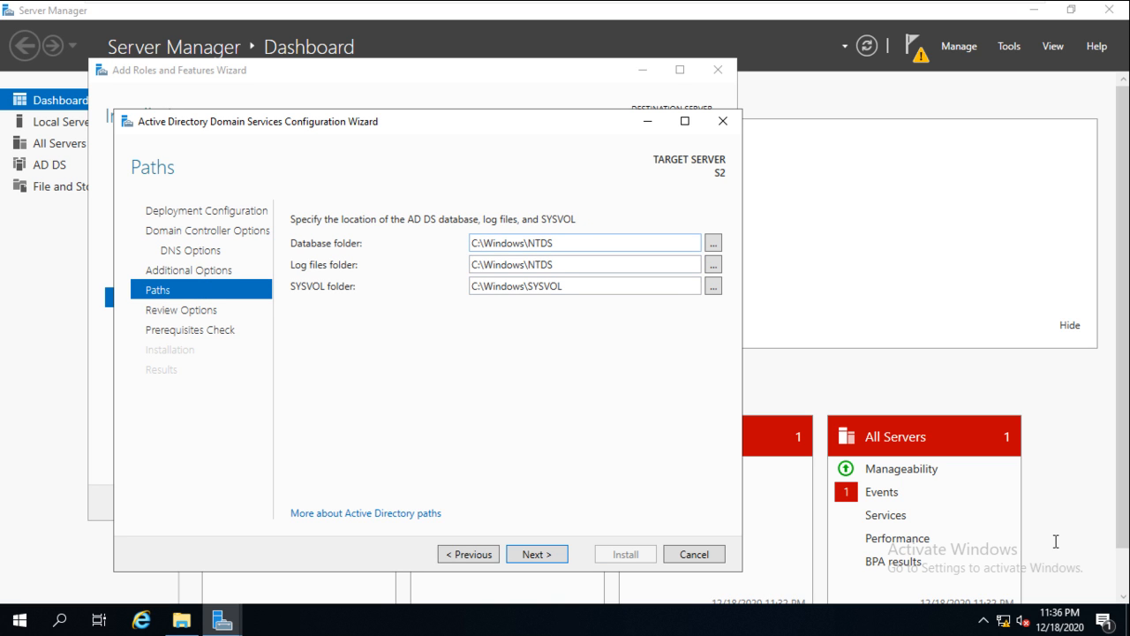
- Leave the database and SYSVOL folders at their defaults and advance through Review Options to Prerequisites Check
{"action": "key", "text": "Tab"}
{"action": "key", "text": "Tab"}
{"action": "key", "text": "Tab"}
{"action": "key", "text": "Tab"}
{"action": "key", "text": "Tab"}
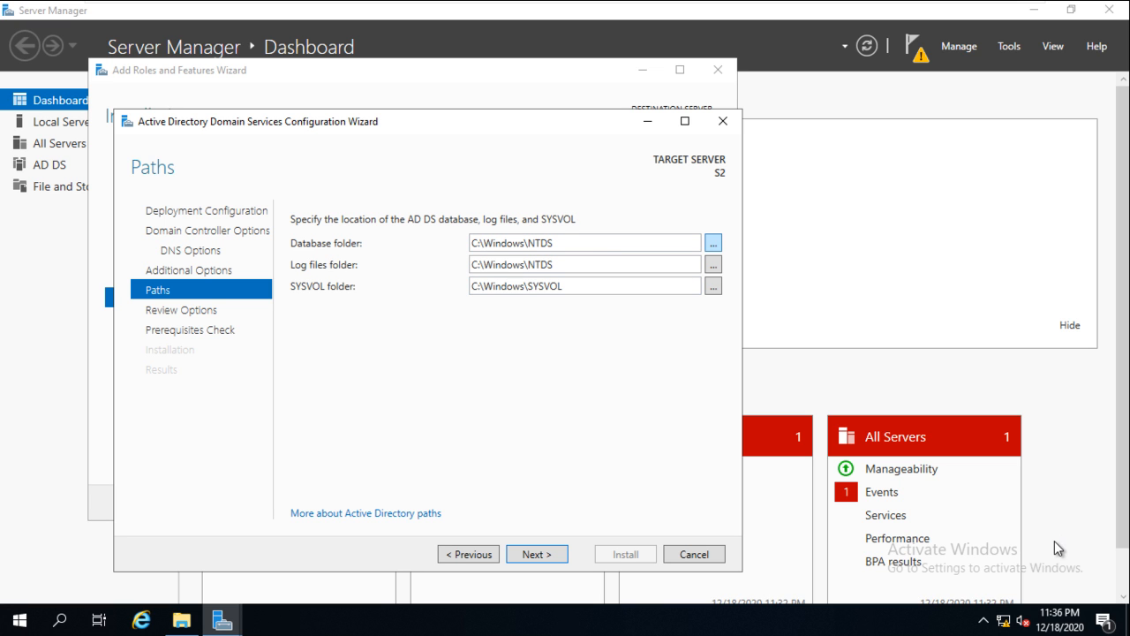
{"action": "key", "text": "space"}
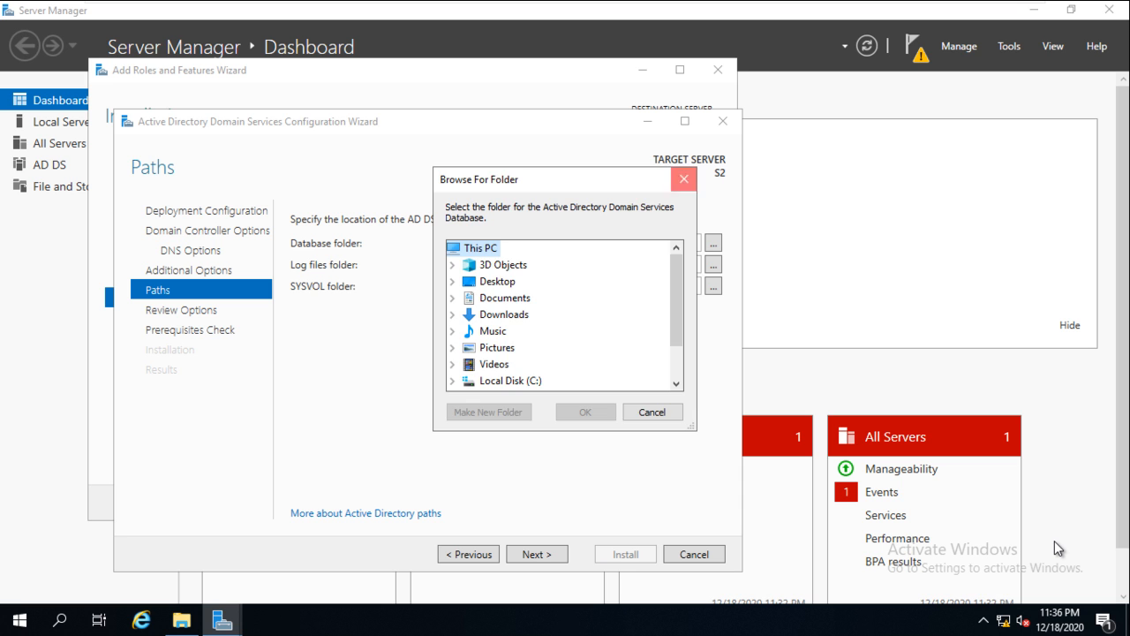
{"action": "key", "text": "Escape"}
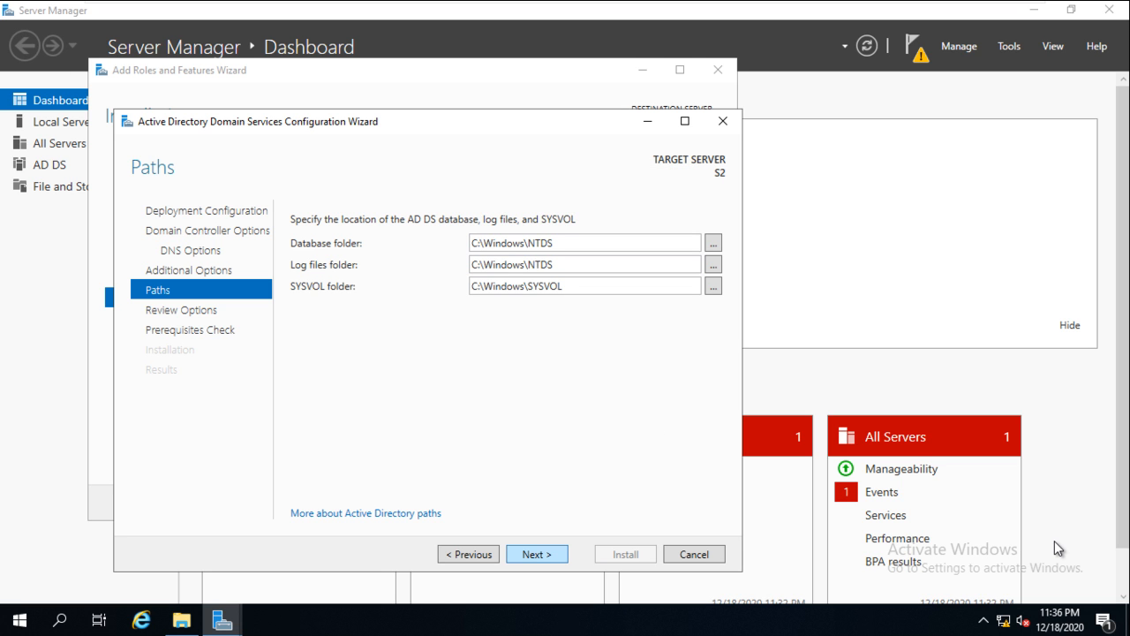
{"action": "key", "text": "Return"}
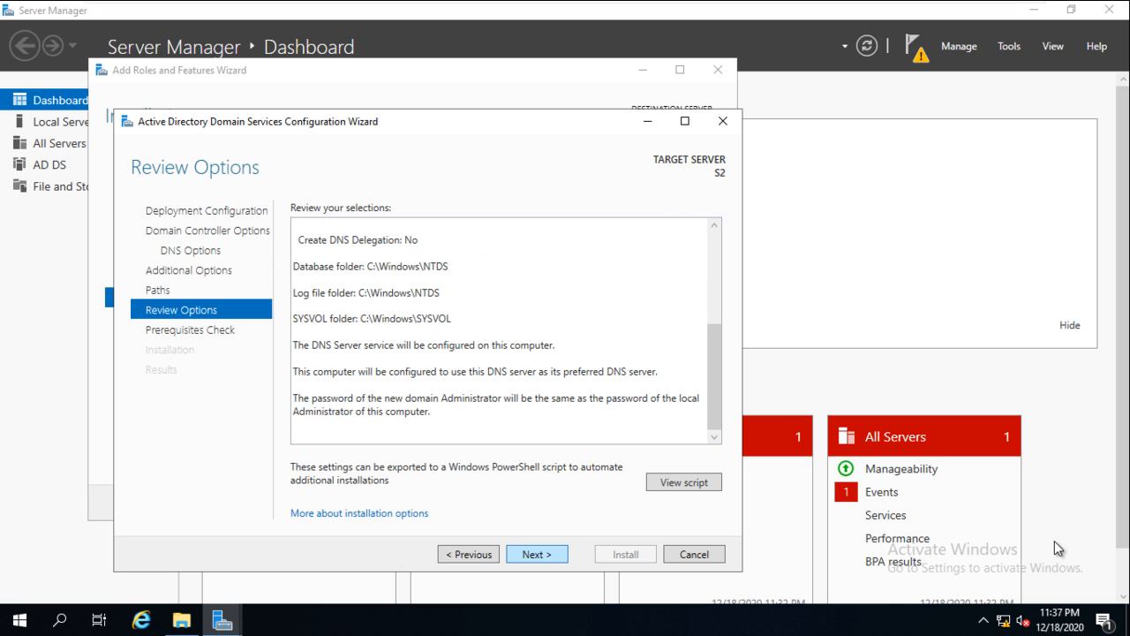
{"action": "key", "text": "Return"}
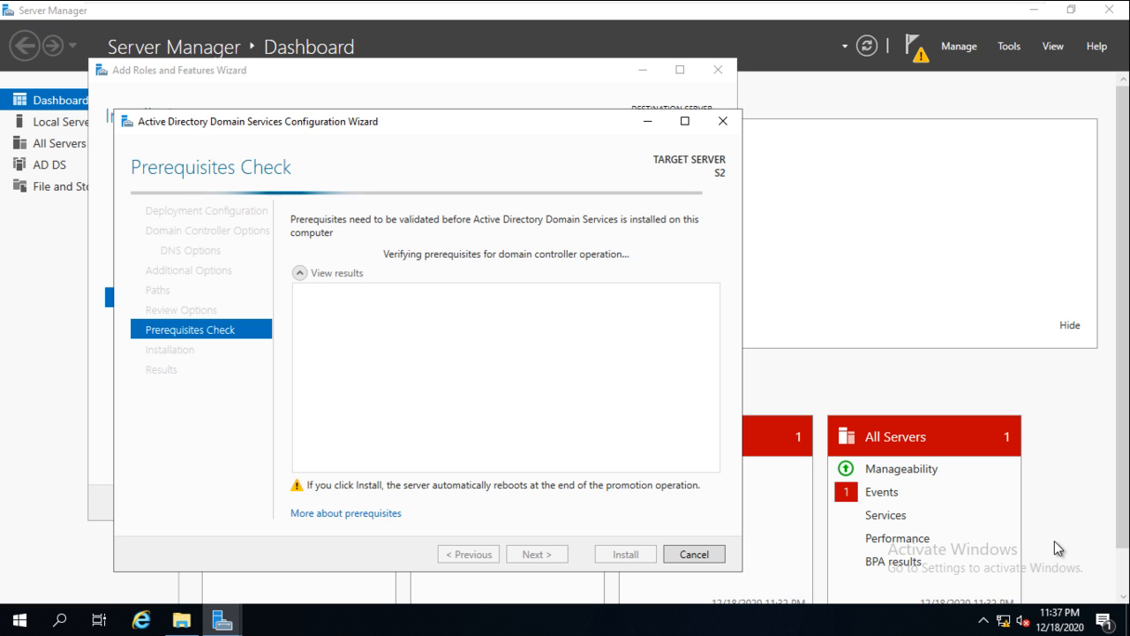
- Once all prerequisite checks pass, begin the Active Directory Domain Services installation on S2
{"action": "mouse_move", "coordinate": [443, 11]}
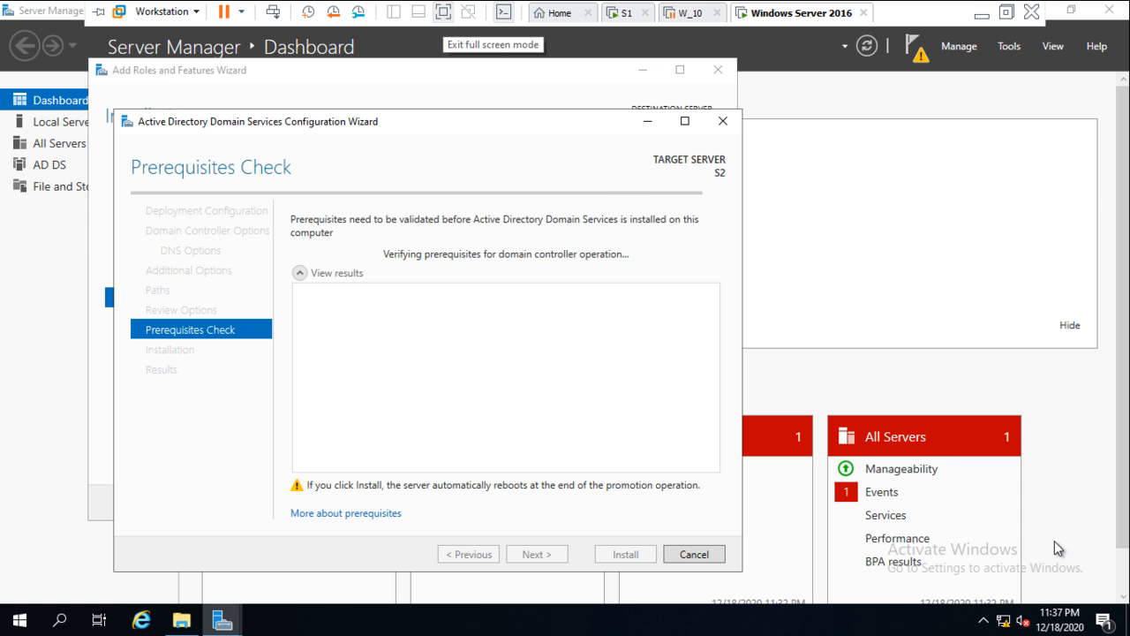
{"action": "left_click", "coordinate": [443, 12]}
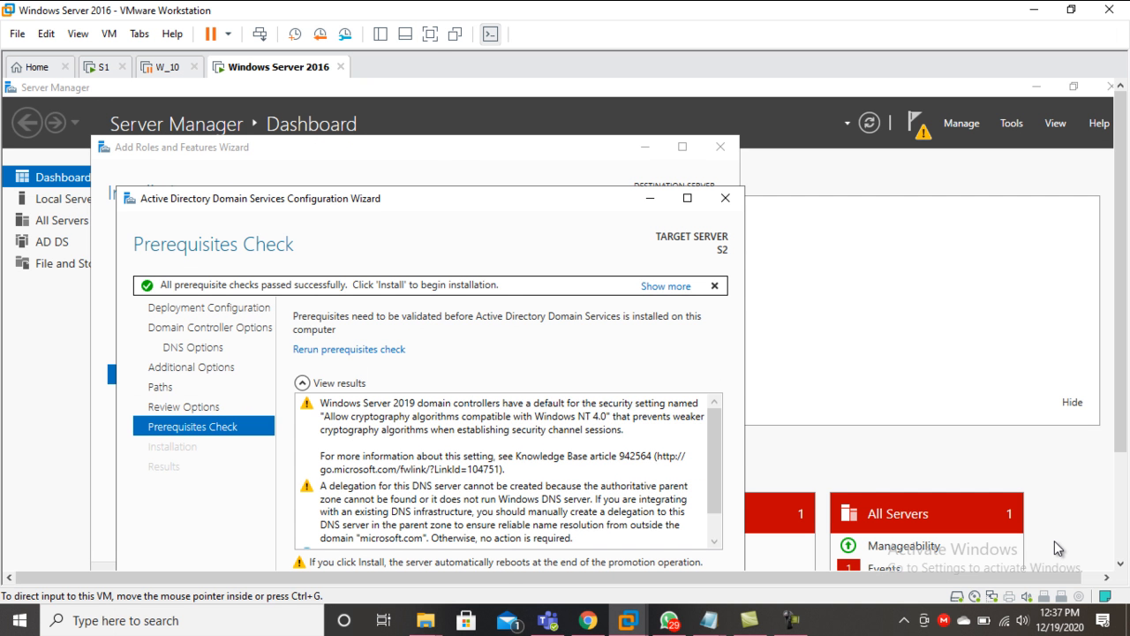
{"action": "key", "text": "ctrl+alt+Return"}
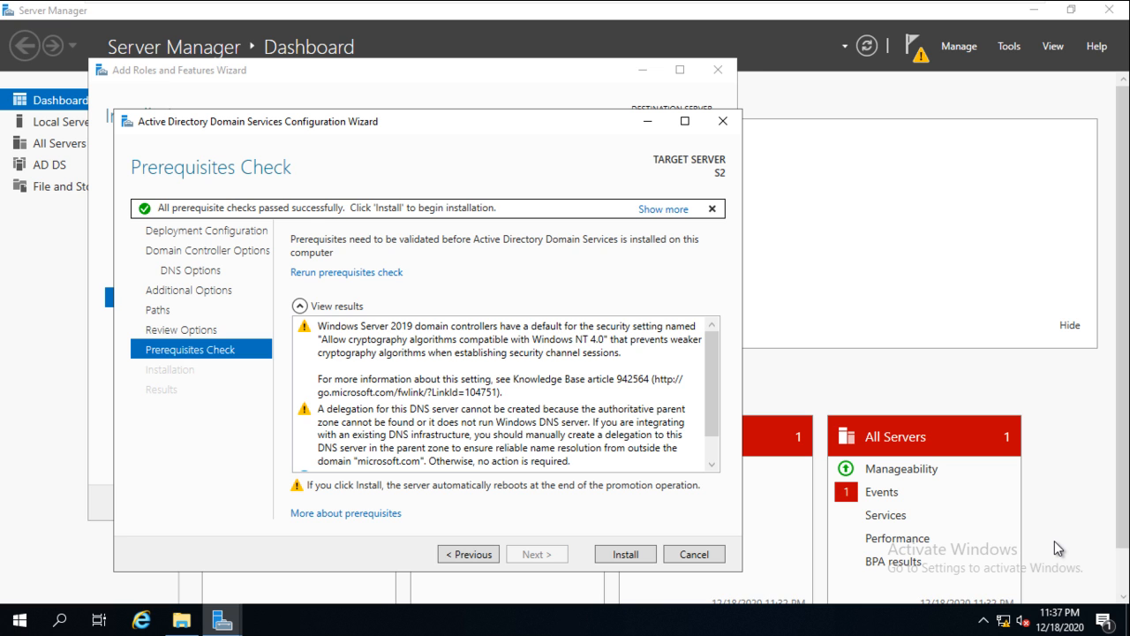
{"action": "key", "text": "Return"}
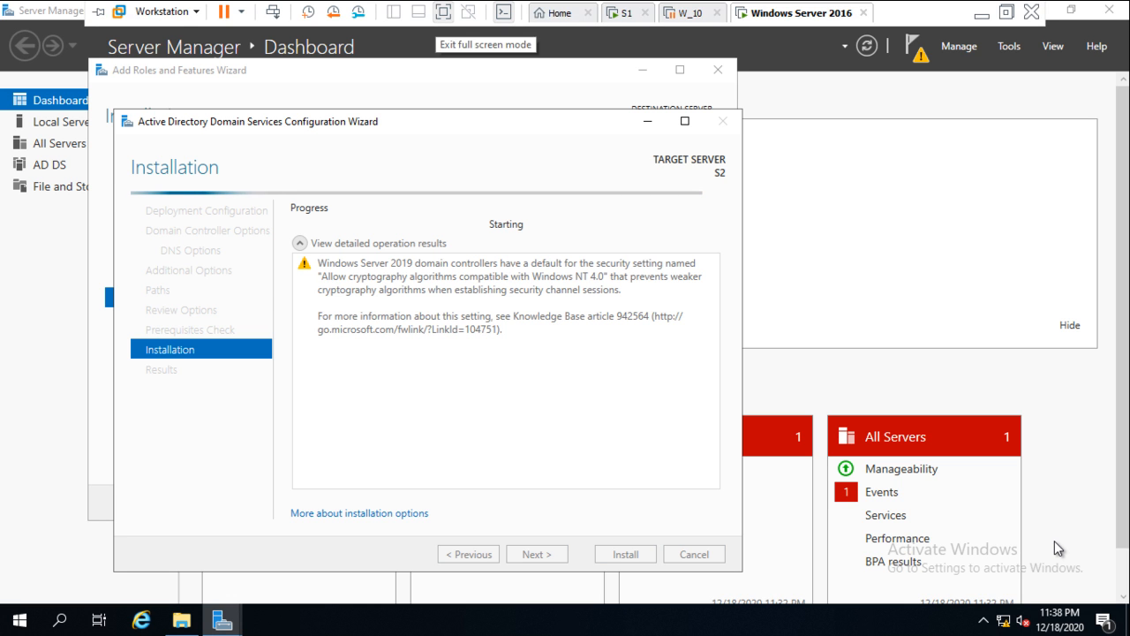
{"action": "key", "text": "ctrl+alt+Return"}
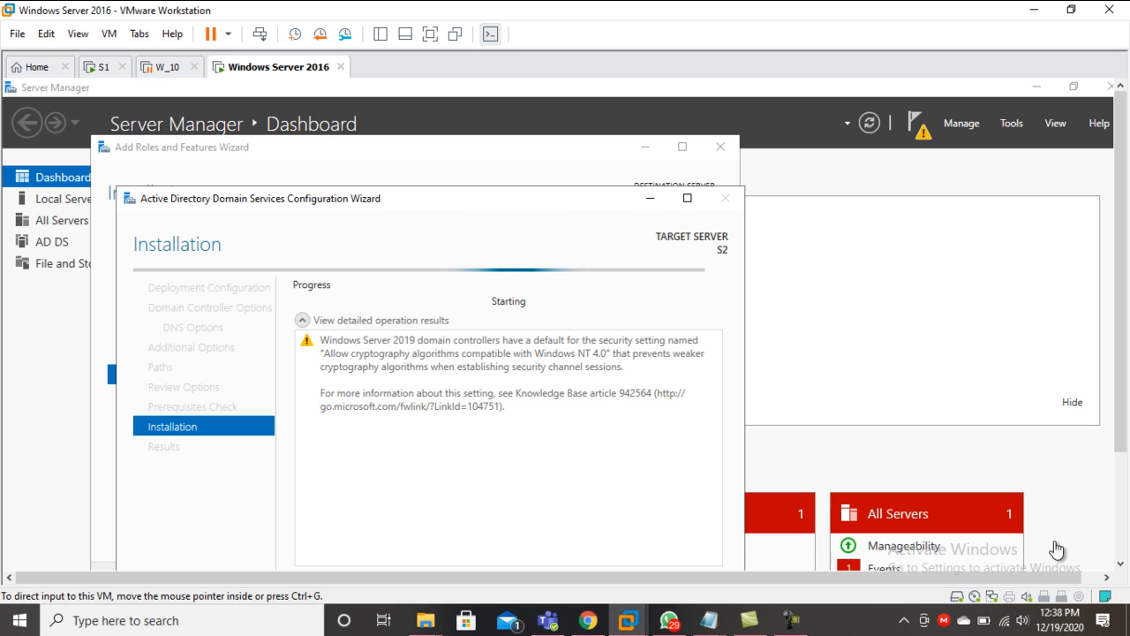
- Wait for the AD DS promotion to finish, until the Results page and sign-out notice show
{"action": "left_click_drag", "start_coordinate": [467, 142], "coordinate": [479, 106]}
{"action": "left_click", "coordinate": [430, 34]}
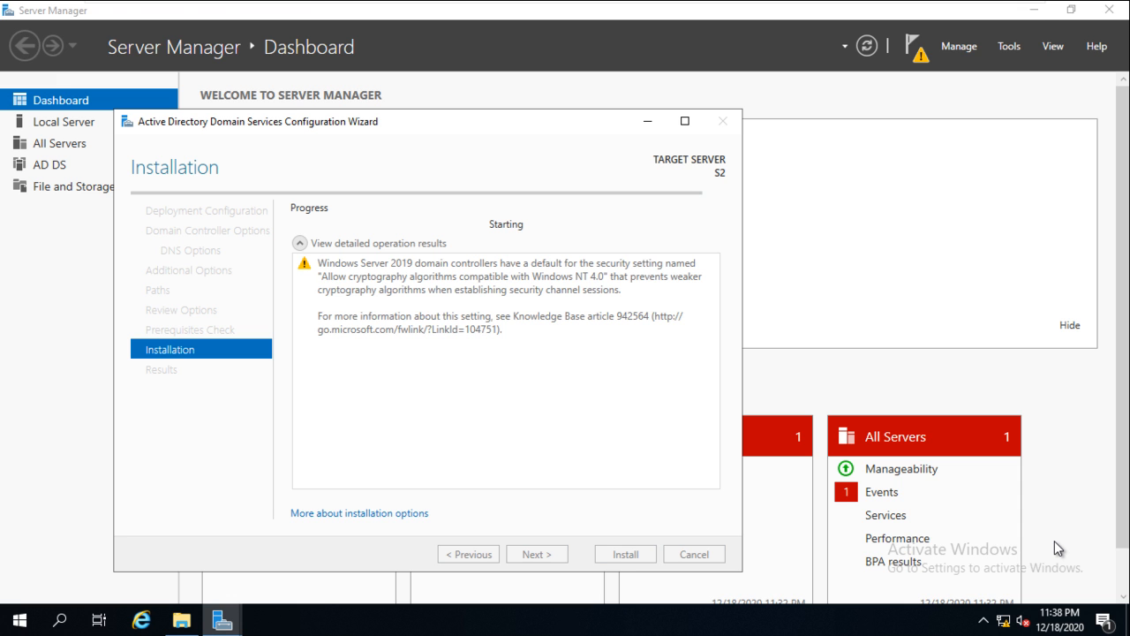
{"action": "key", "text": "ctrl+alt+Return"}
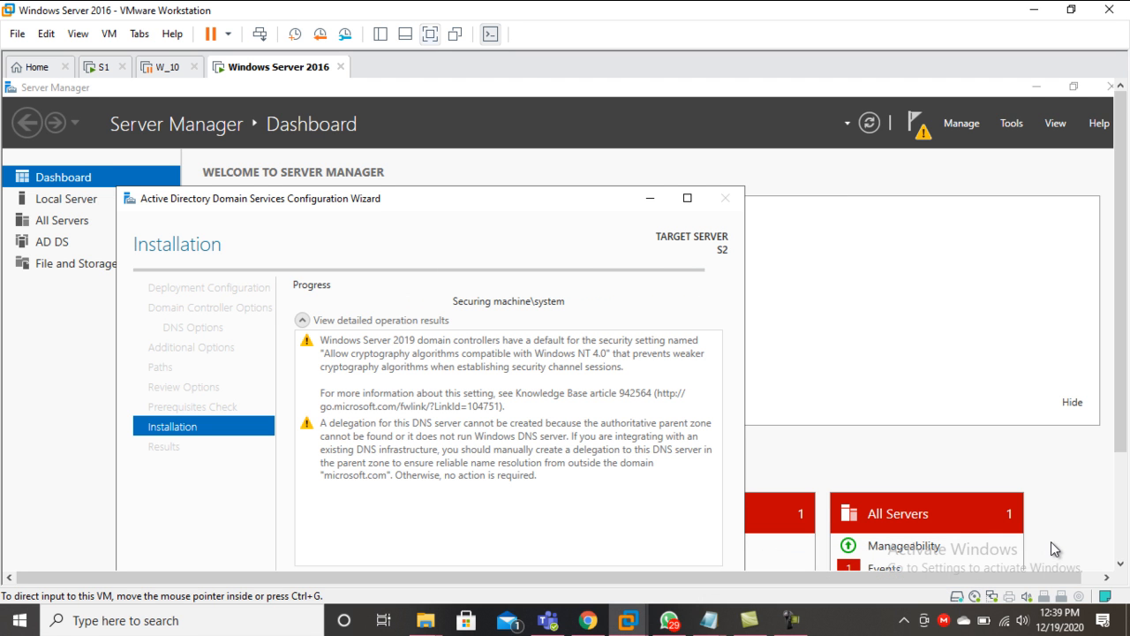
{"action": "key", "text": "ctrl+alt+Return"}
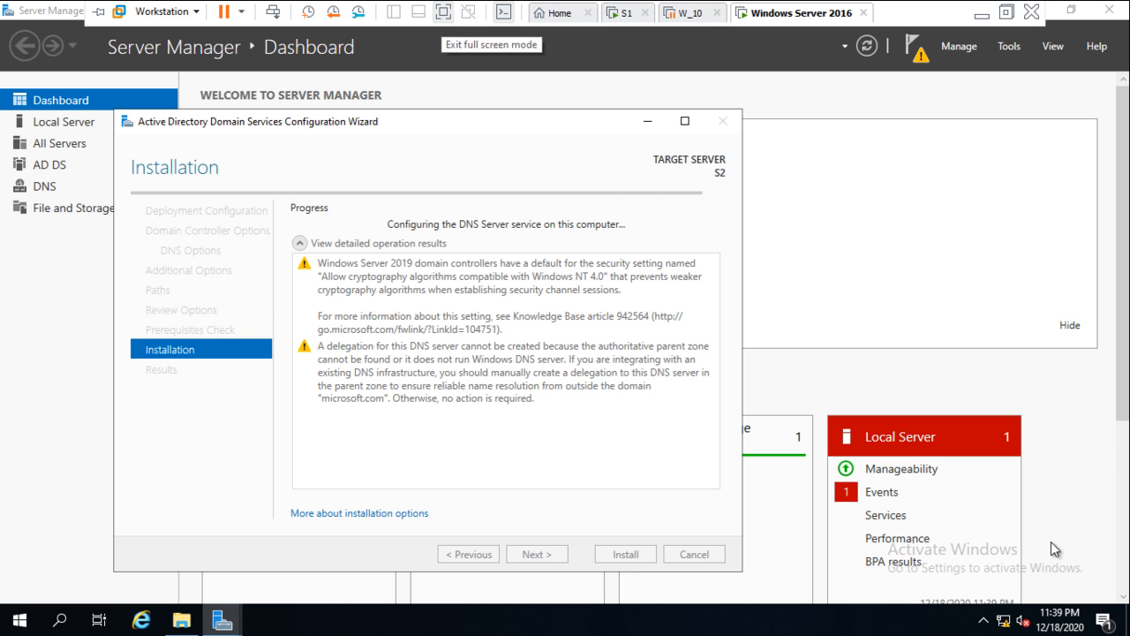
{"action": "left_click", "coordinate": [443, 11]}
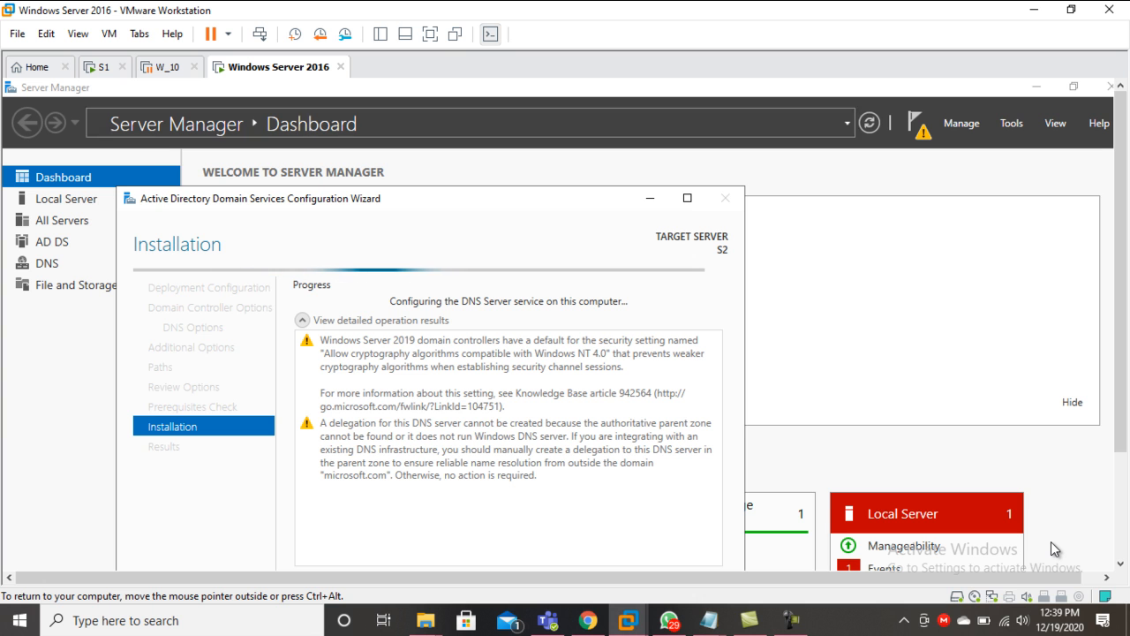
{"action": "left_click_drag", "start_coordinate": [594, 102], "coordinate": [594, 101]}
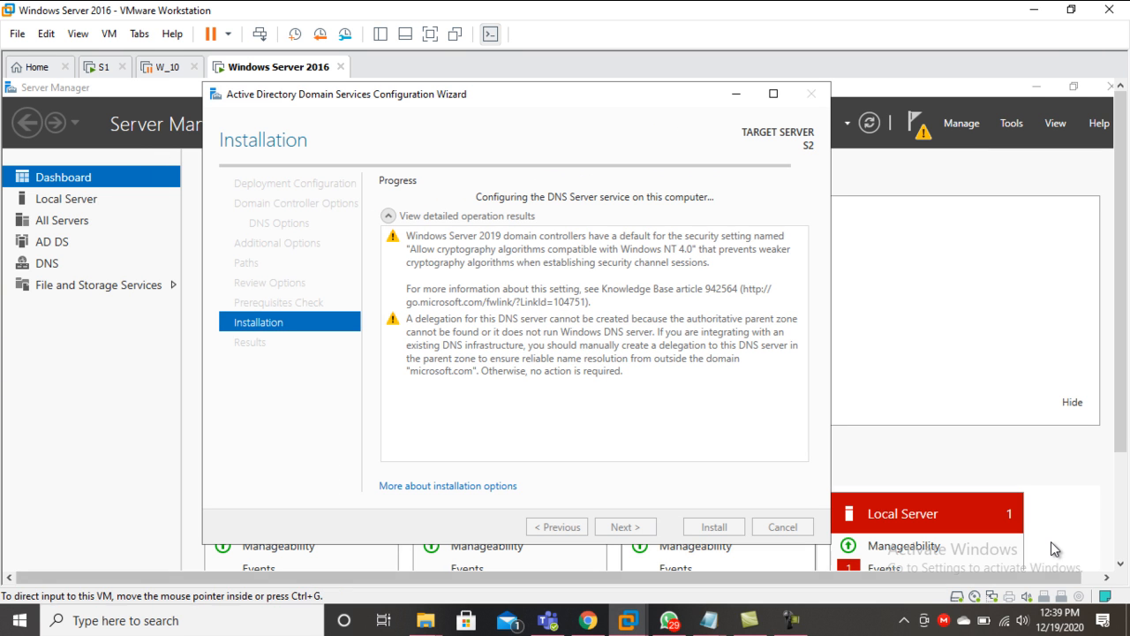
{"action": "left_click", "coordinate": [791, 620]}
{"action": "left_click", "coordinate": [1059, 565]}
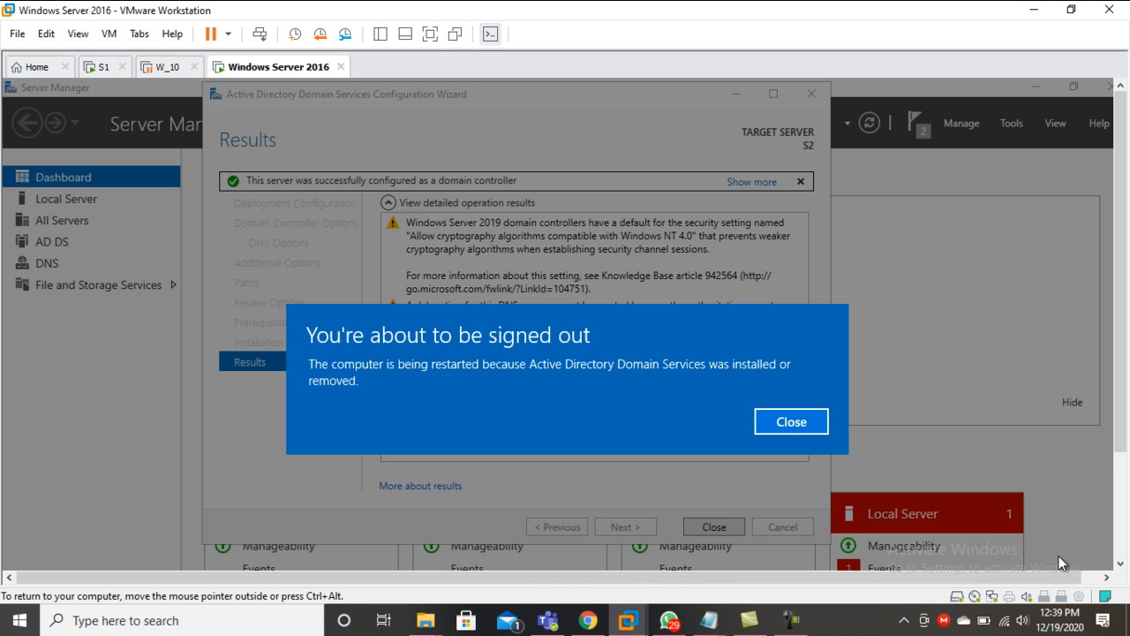
{"action": "key", "text": "ctrl+alt+Return"}
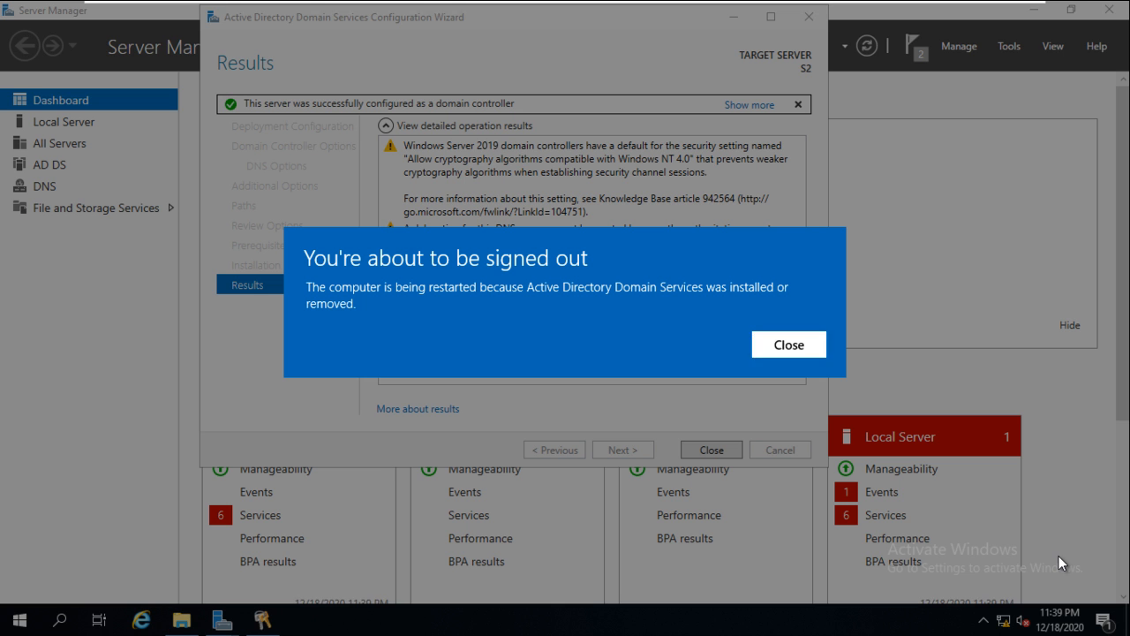
- Close the sign-out notice and the wizard to let S2 restart
{"action": "key", "text": "Return"}
{"action": "key", "text": "Return"}
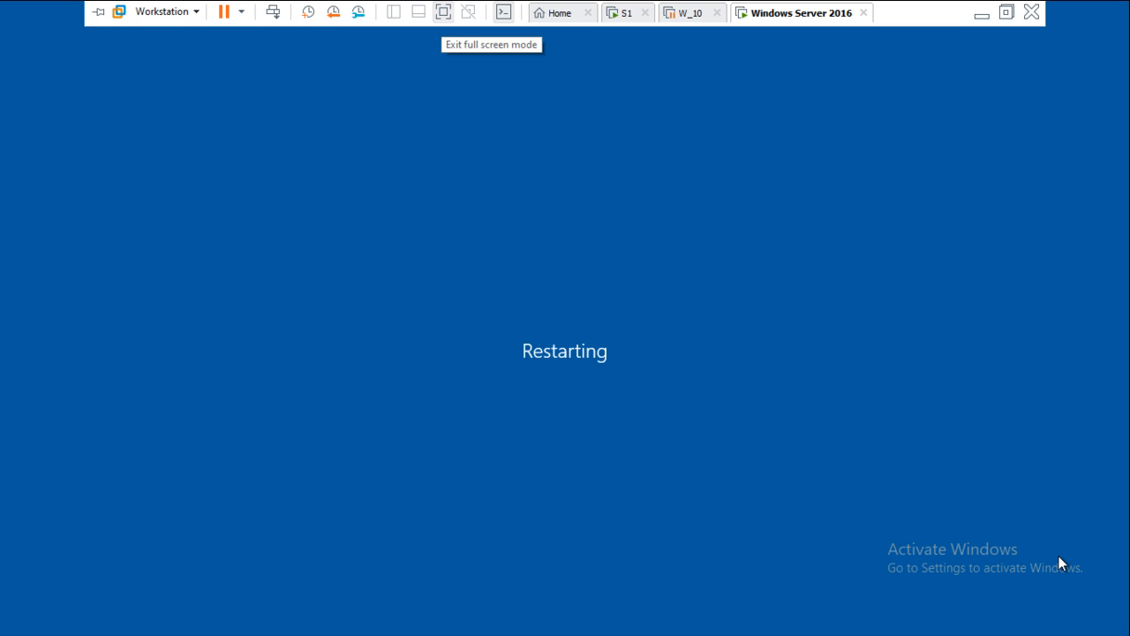
- Wait while S2 restarts and applies computer settings until the Windows lock screen appears
{"action": "key", "text": "ctrl+alt+Return"}
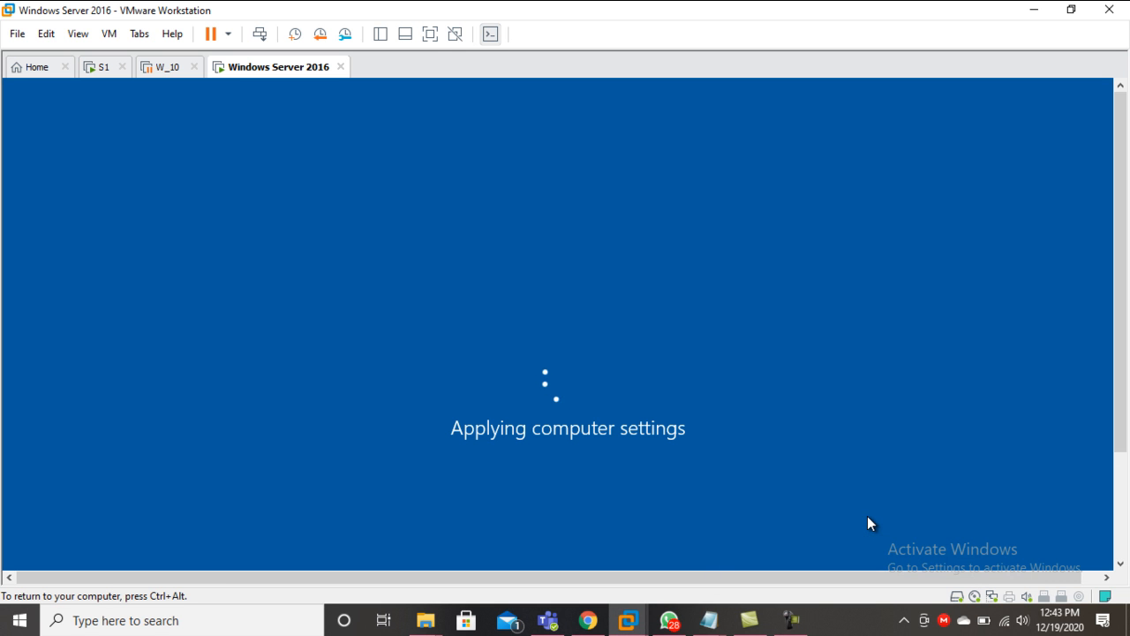
{"action": "key", "text": "ctrl+alt"}
{"action": "key", "text": "ctrl+alt+Return"}
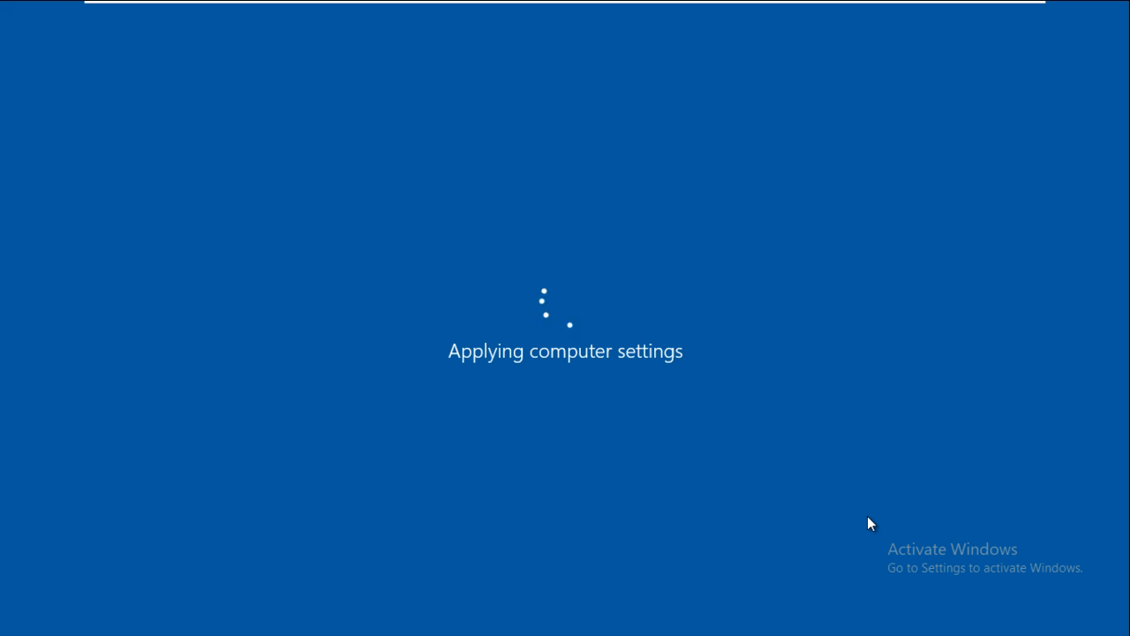
{"action": "key", "text": "ctrl+alt+Return"}
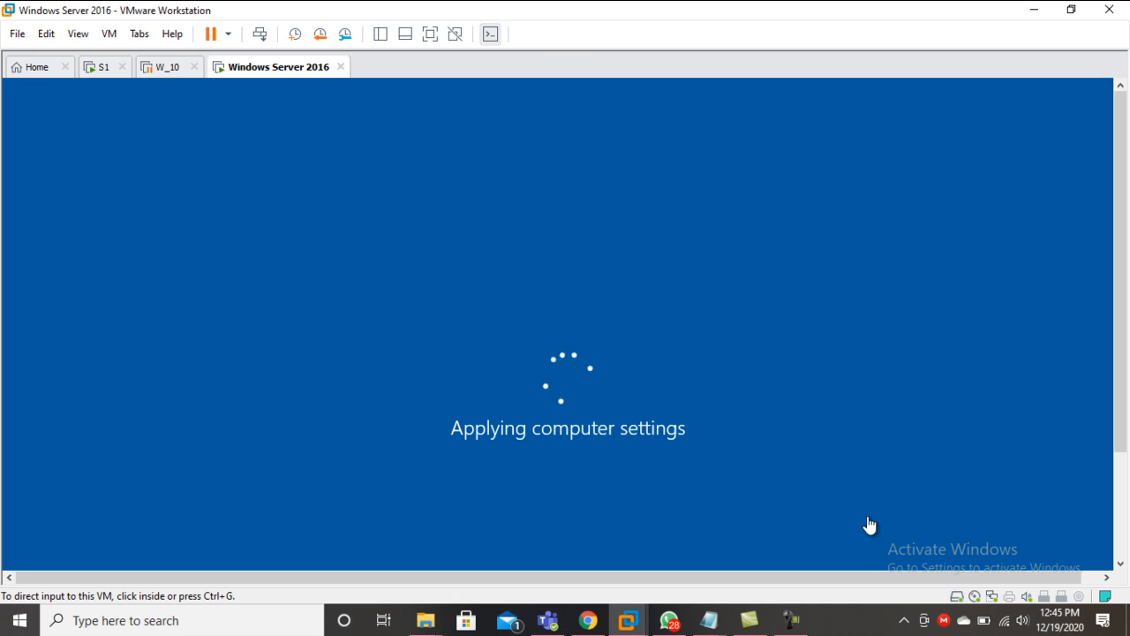
{"action": "left_click", "coordinate": [791, 620]}
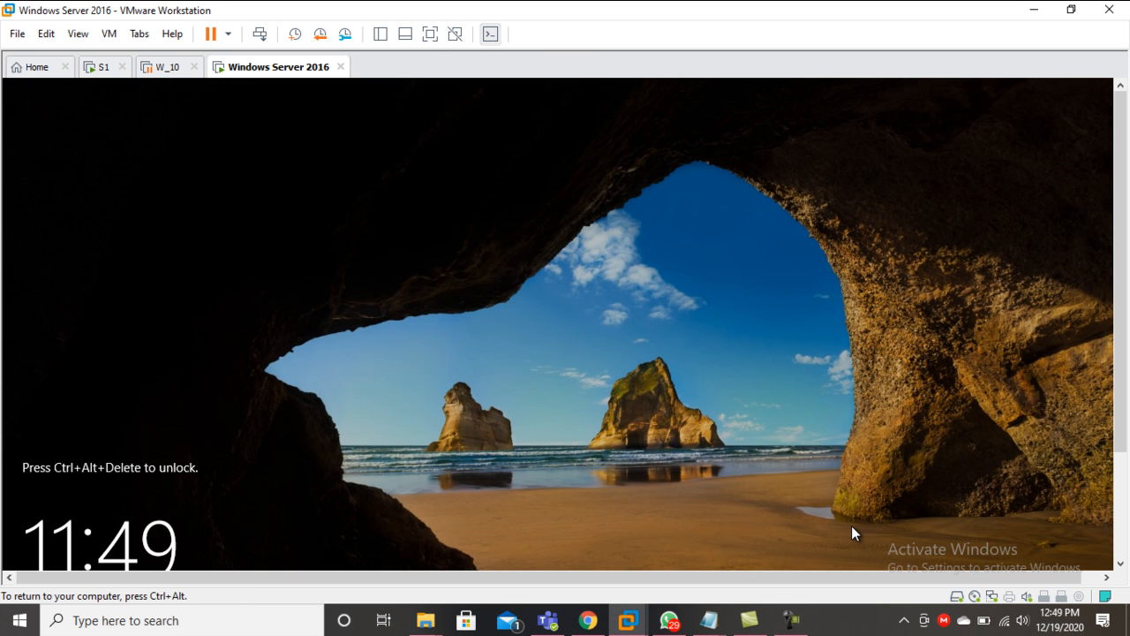
- Send Ctrl+Alt+Del to S2 and sign in with the Administrator password
{"action": "key", "text": "ctrl+alt+Return"}
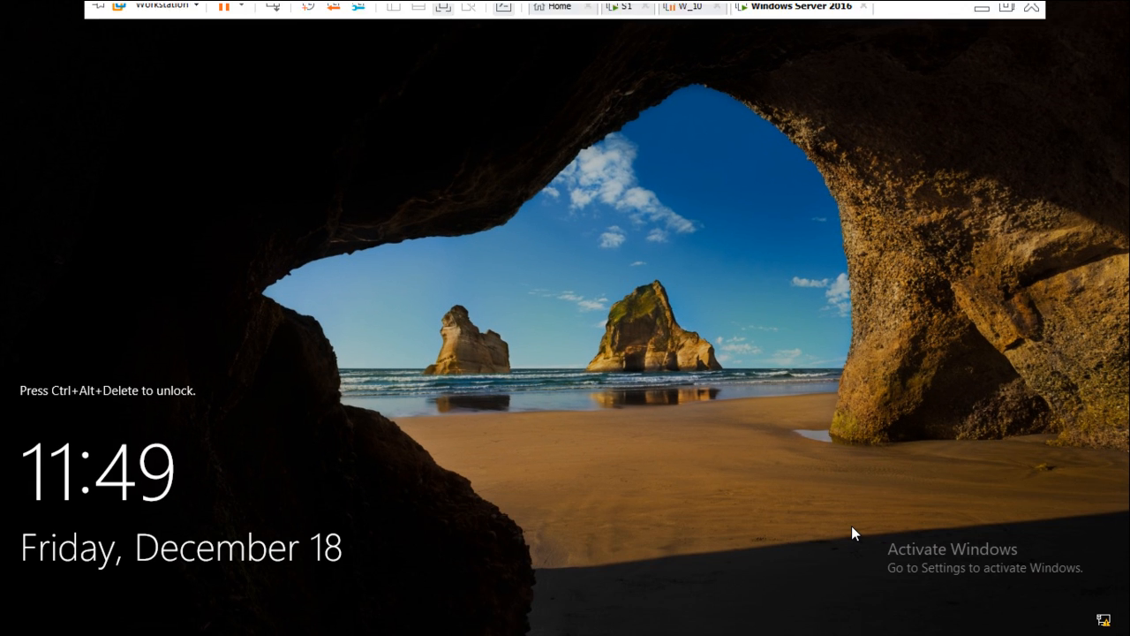
{"action": "right_click", "coordinate": [759, 12]}
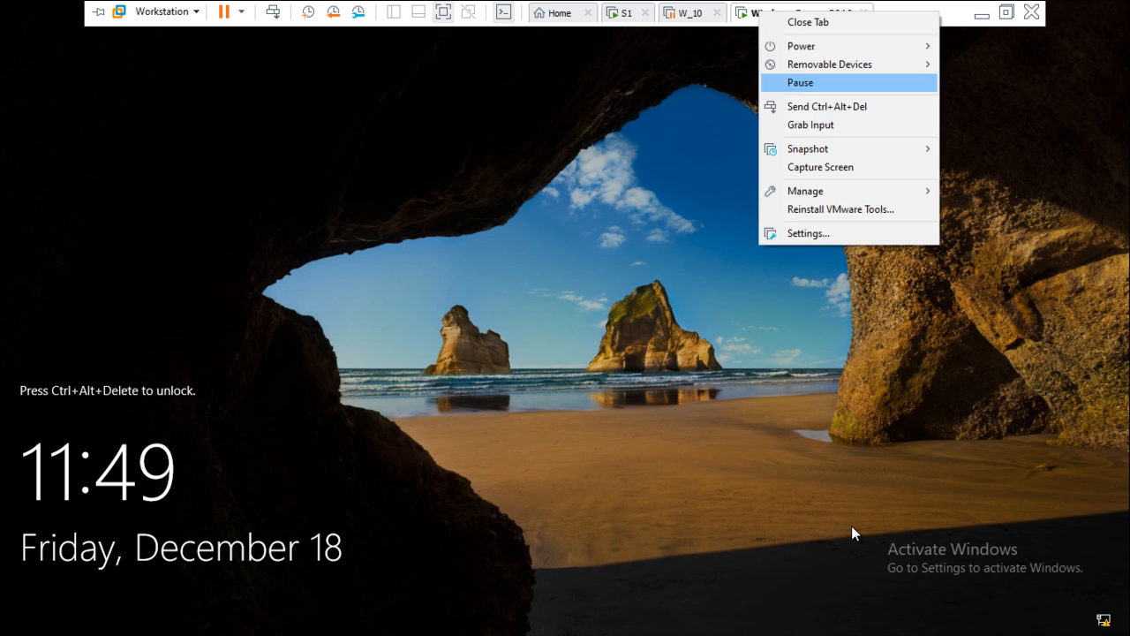
{"action": "key", "text": "Return"}
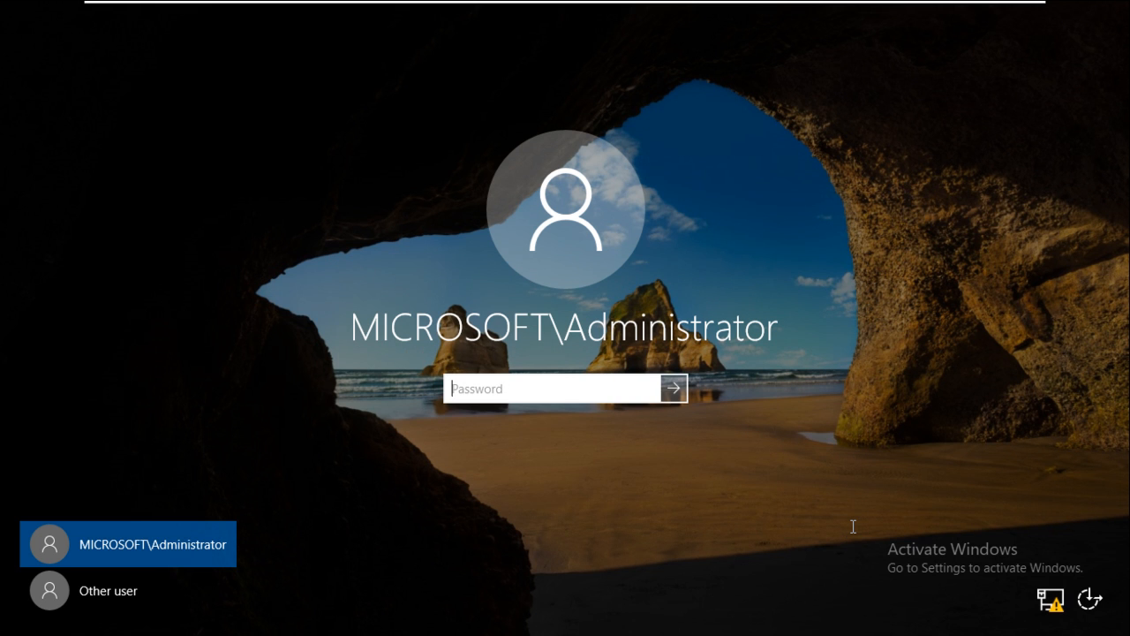
{"action": "key", "text": "Caps_Lock"}
{"action": "type", "text": "********"}
{"action": "key", "text": "Return"}
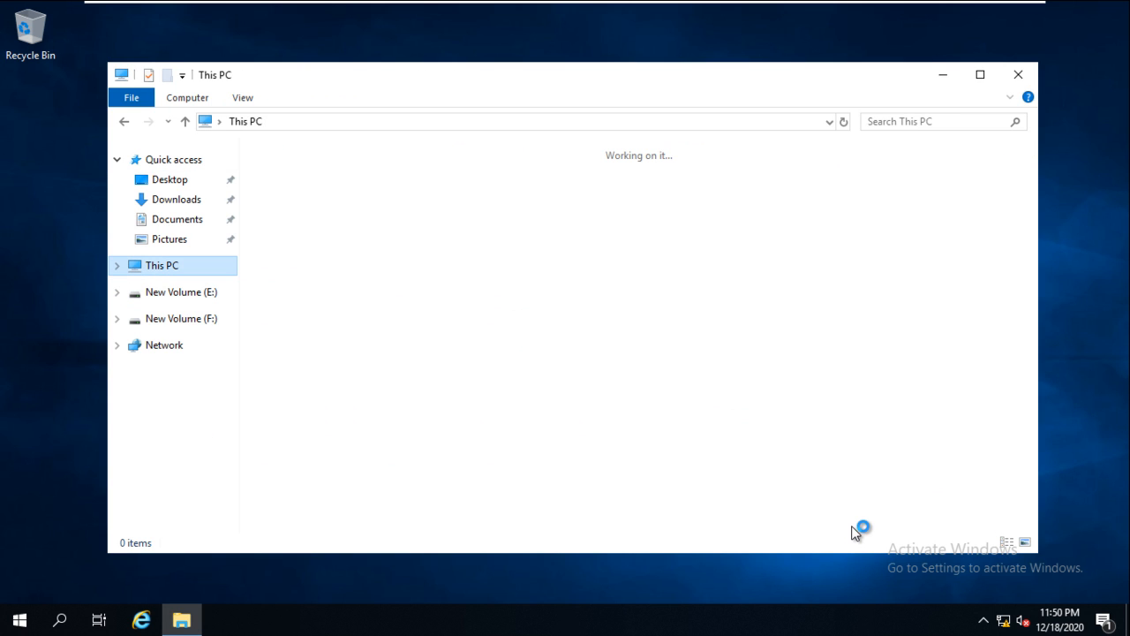
- Open This PC's system properties, showing S2.microsoft.com in domain microsoft.com
{"action": "key", "text": "shift+F10"}
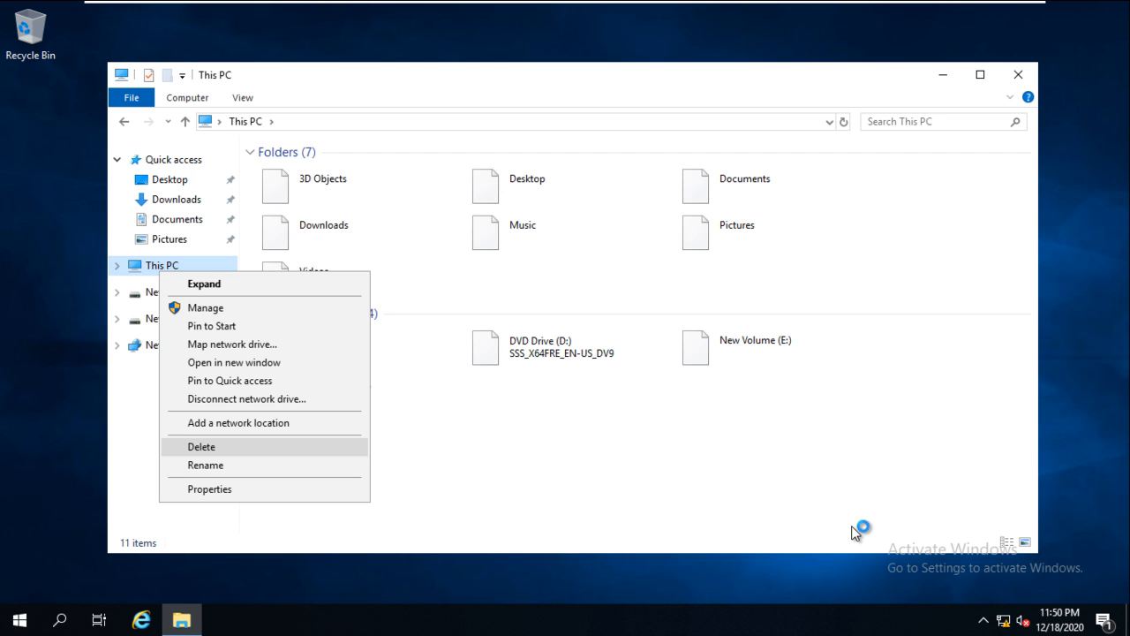
{"action": "left_click", "coordinate": [854, 532]}
{"action": "key", "text": "End"}
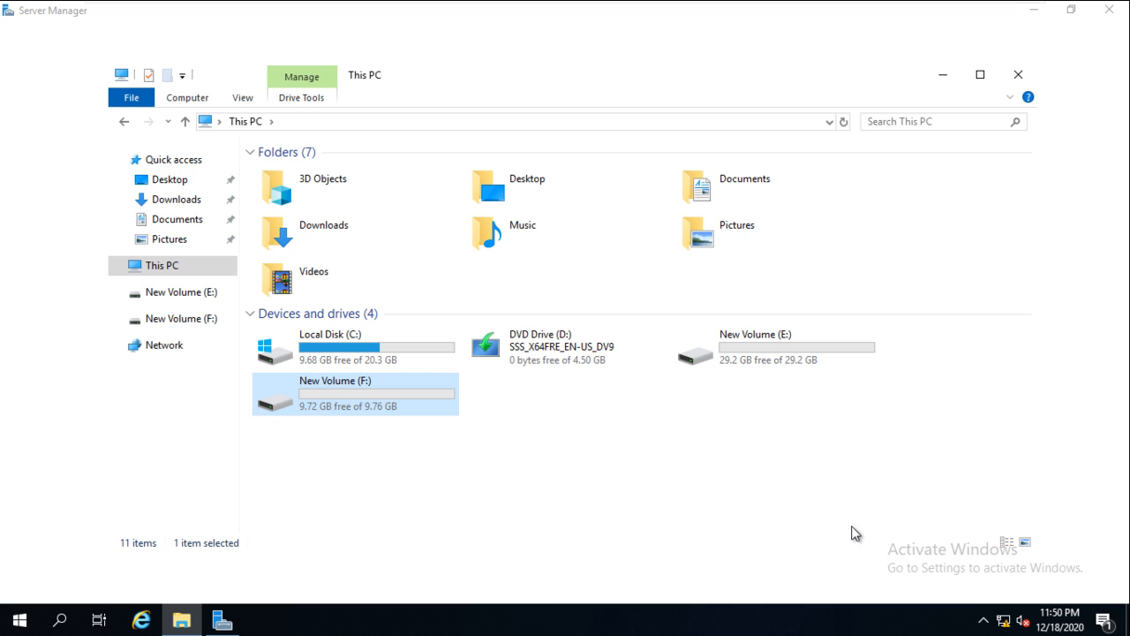
{"action": "key", "text": "shift+Tab"}
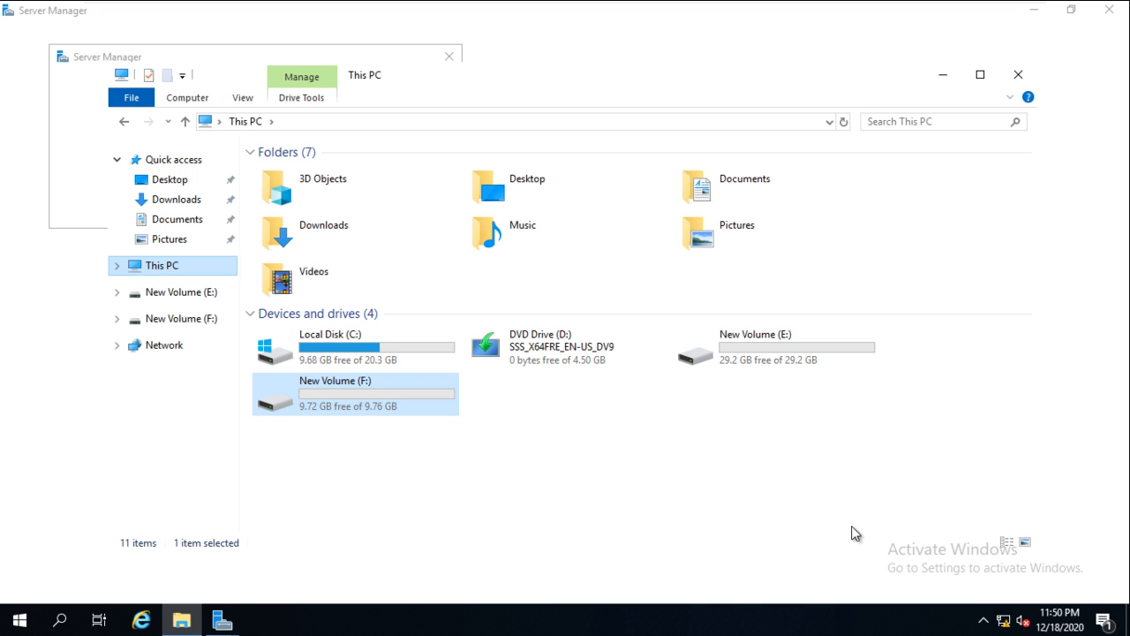
{"action": "key", "text": "super+t"}
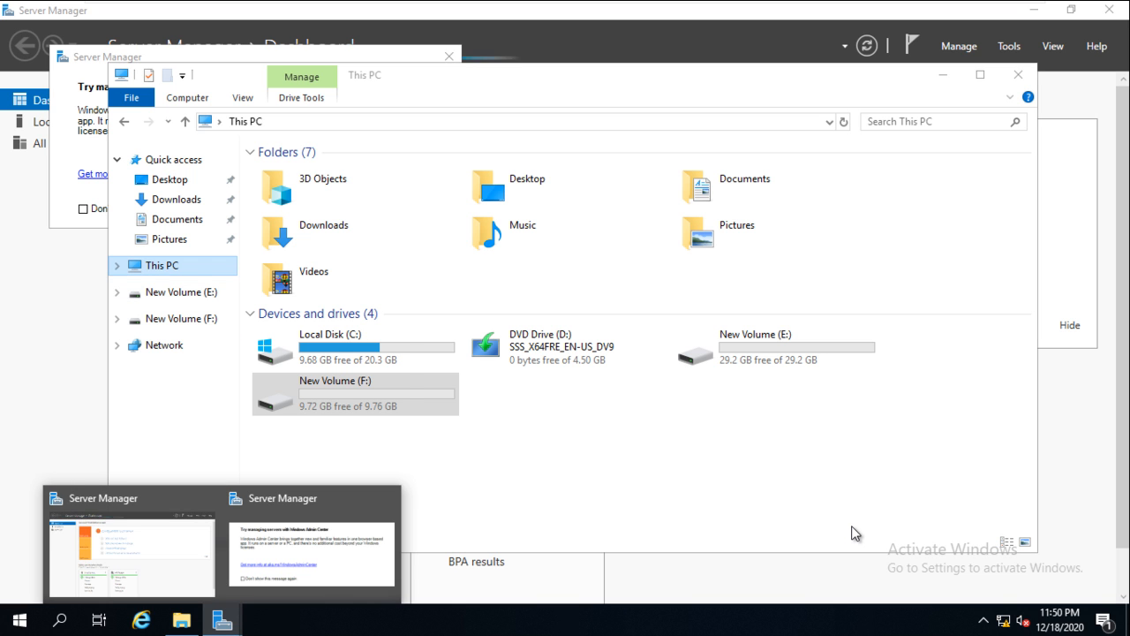
{"action": "key", "text": "Escape"}
{"action": "key", "text": "shift+F10"}
{"action": "key", "text": "Up"}
{"action": "key", "text": "Return"}
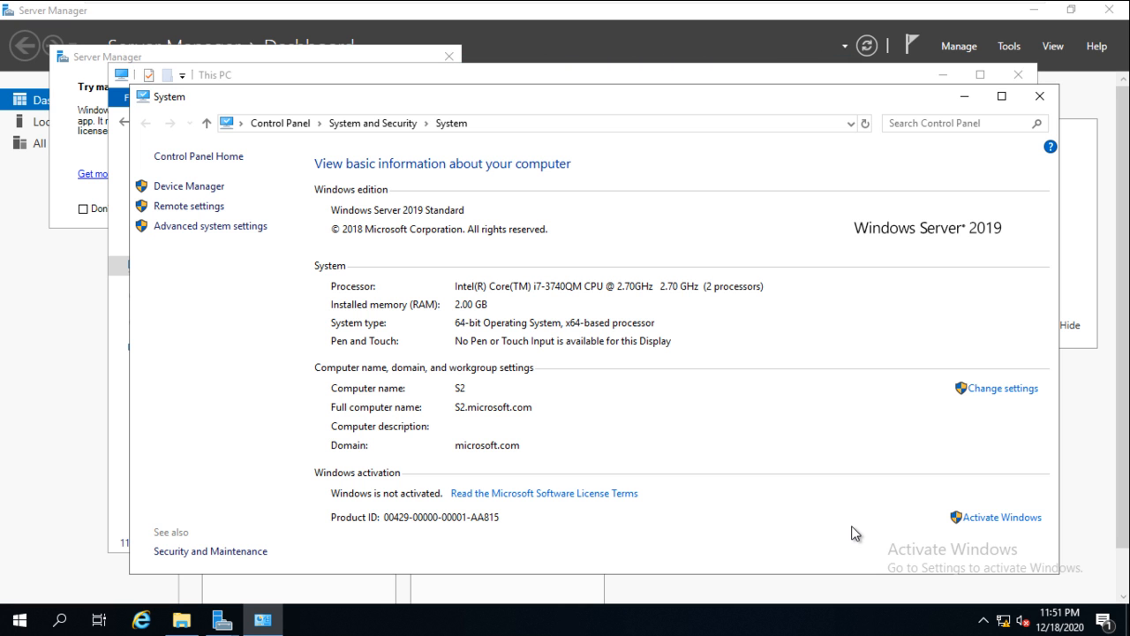
- Close the System window, dismiss the Windows Admin Center prompt and bring Server Manager forward
{"action": "left_click", "coordinate": [1039, 97]}
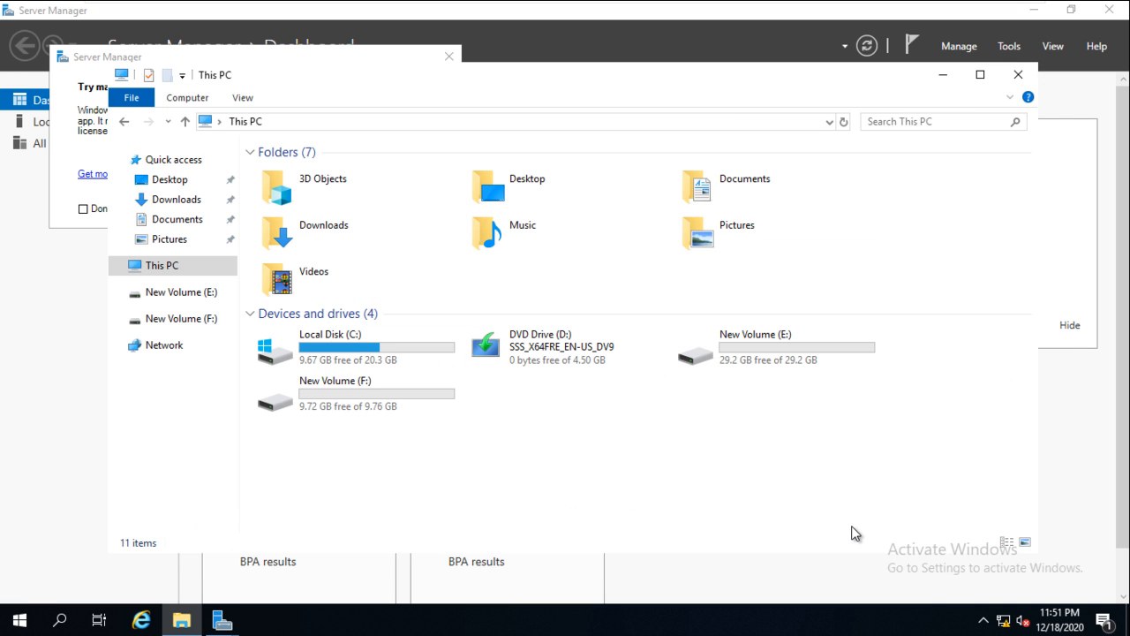
{"action": "key", "text": "super+3"}
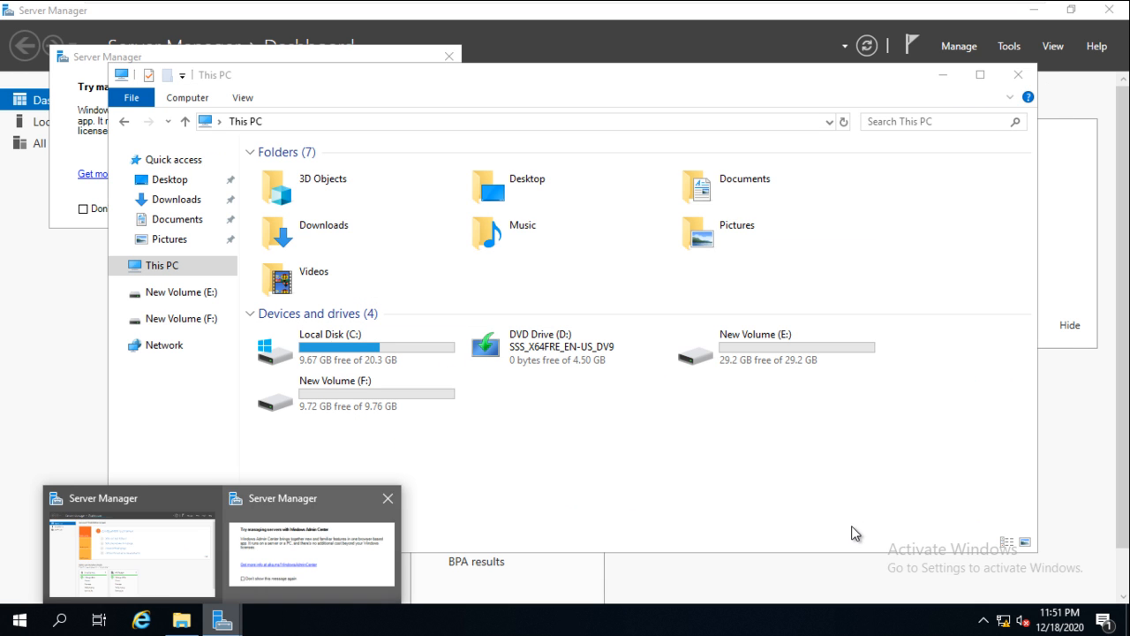
{"action": "key", "text": "alt+F4"}
{"action": "key", "text": "Return"}
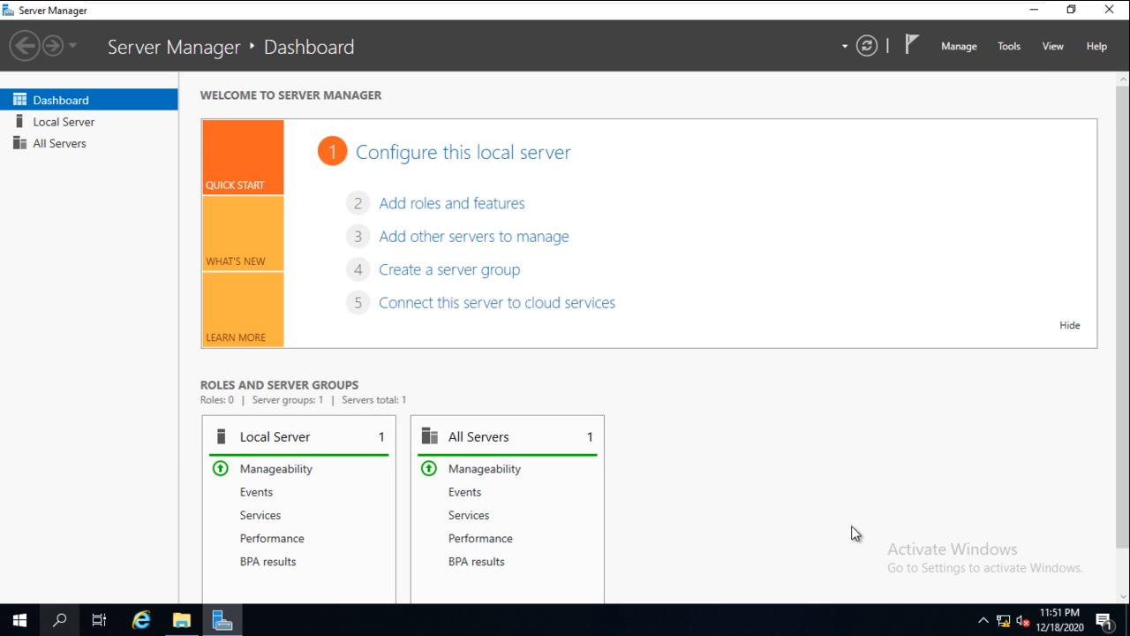
- Launch Command Prompt by searching for cmd
{"action": "key", "text": "super+s"}
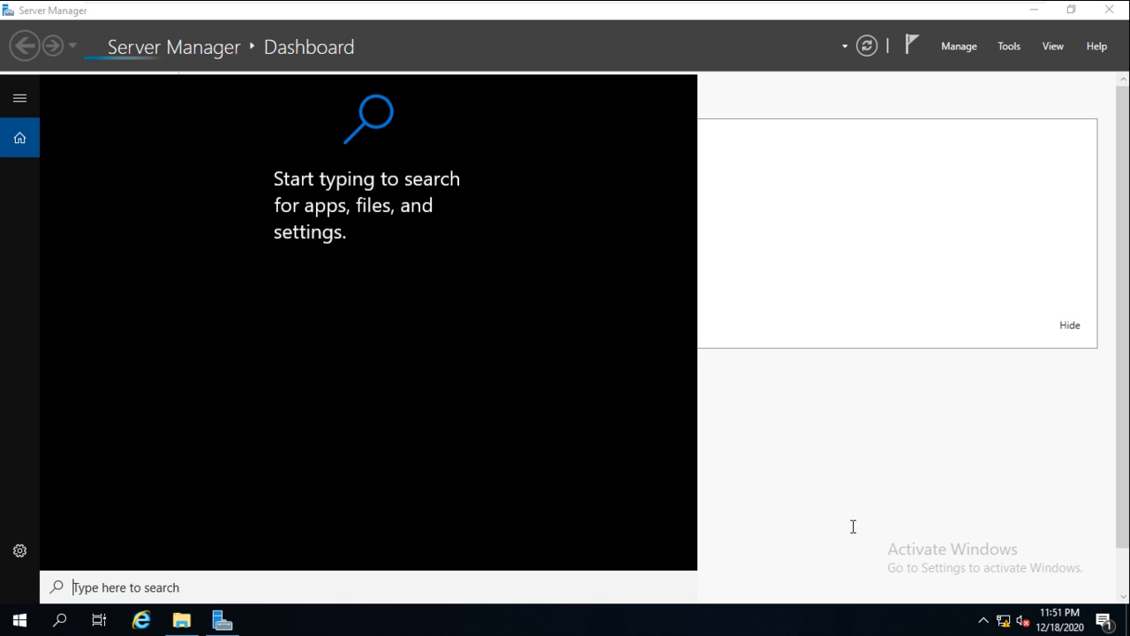
{"action": "type", "text": "cm"}
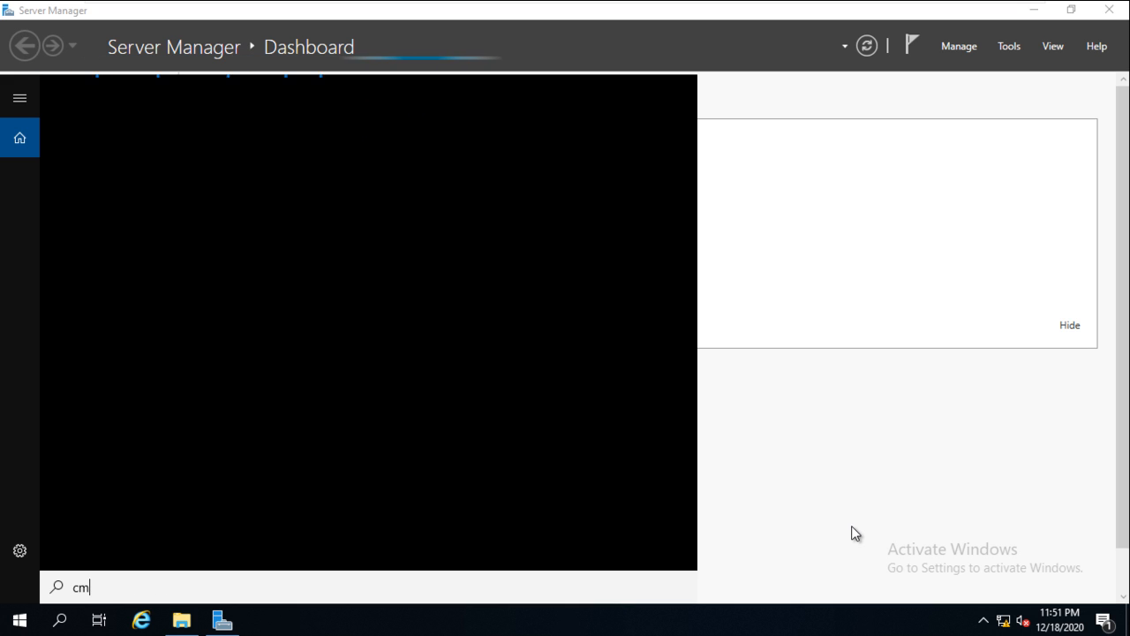
{"action": "type", "text": "d"}
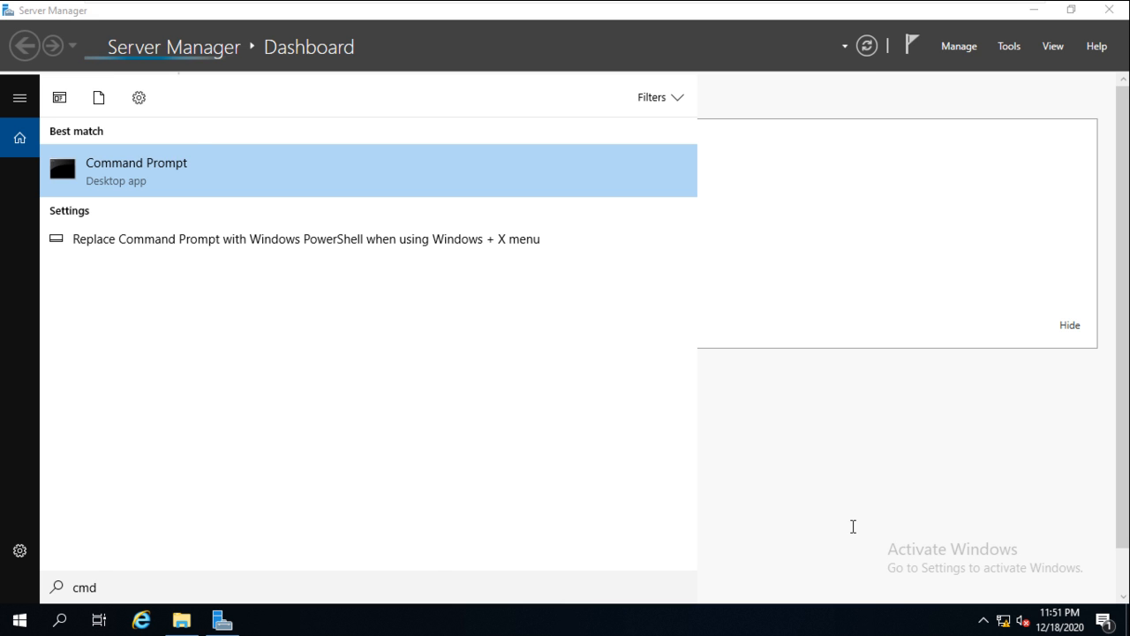
{"action": "key", "text": "Return"}
{"action": "key", "text": "Return"}
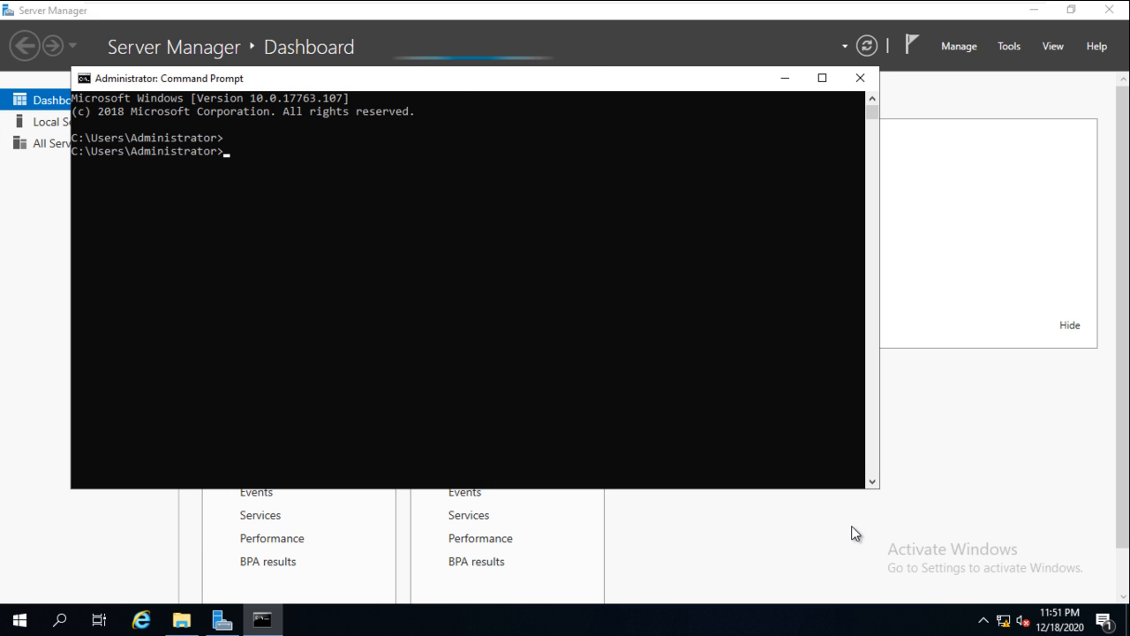
- Run 'netdom query fsmo', confirming S2.microsoft.com holds all five roles, then enter 'system info'
{"action": "type", "text": "netdom"}
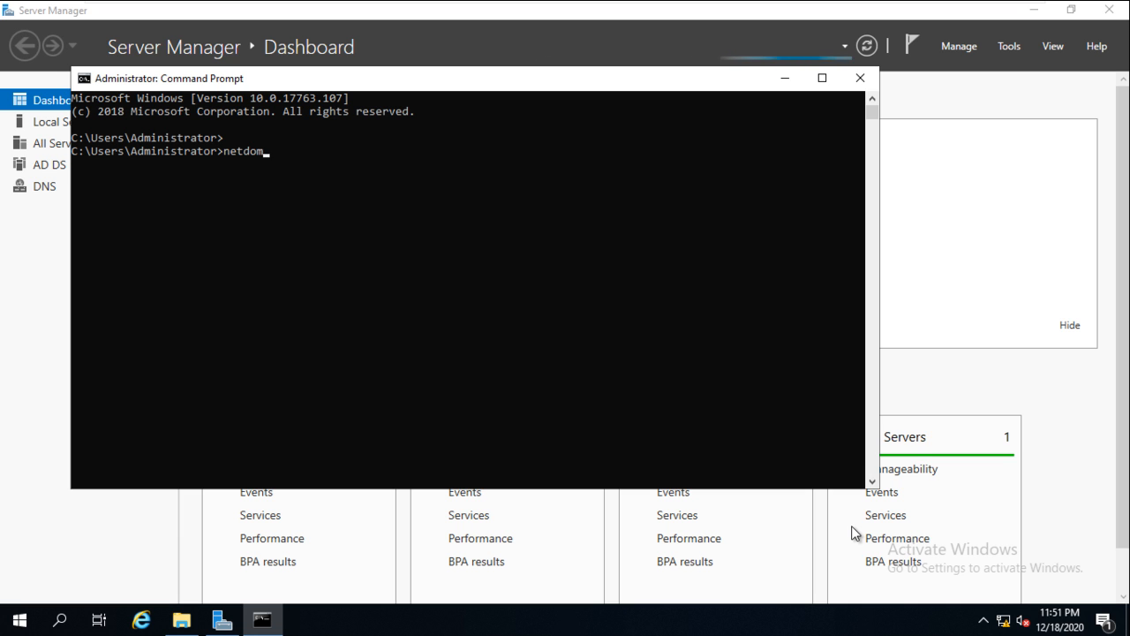
{"action": "type", "text": " query "}
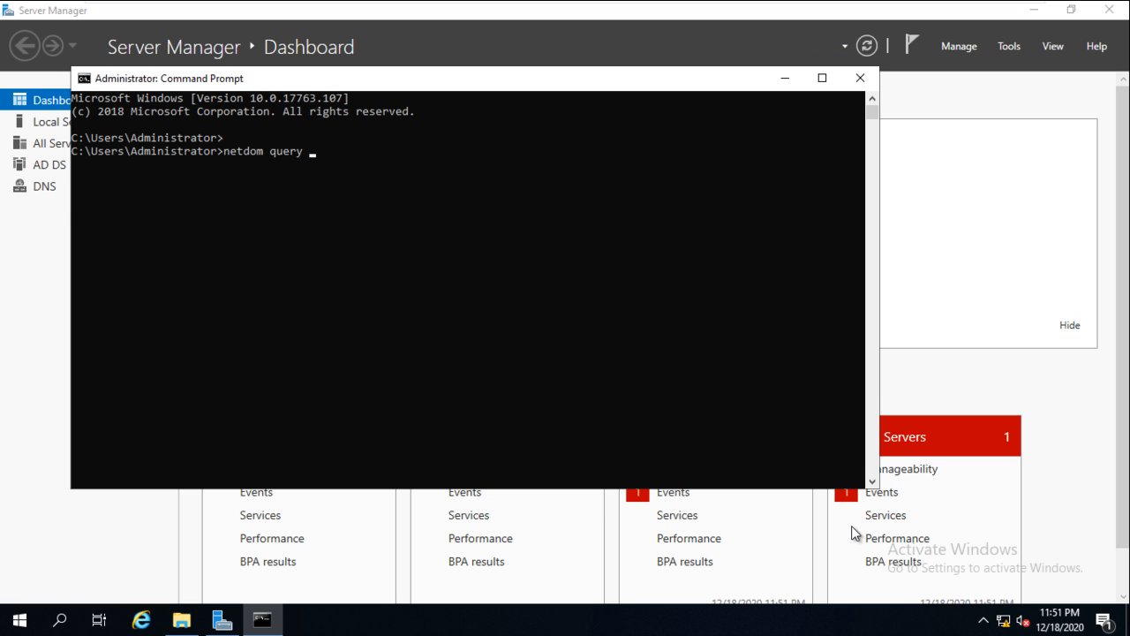
{"action": "type", "text": "fsmo"}
{"action": "key", "text": "Return"}
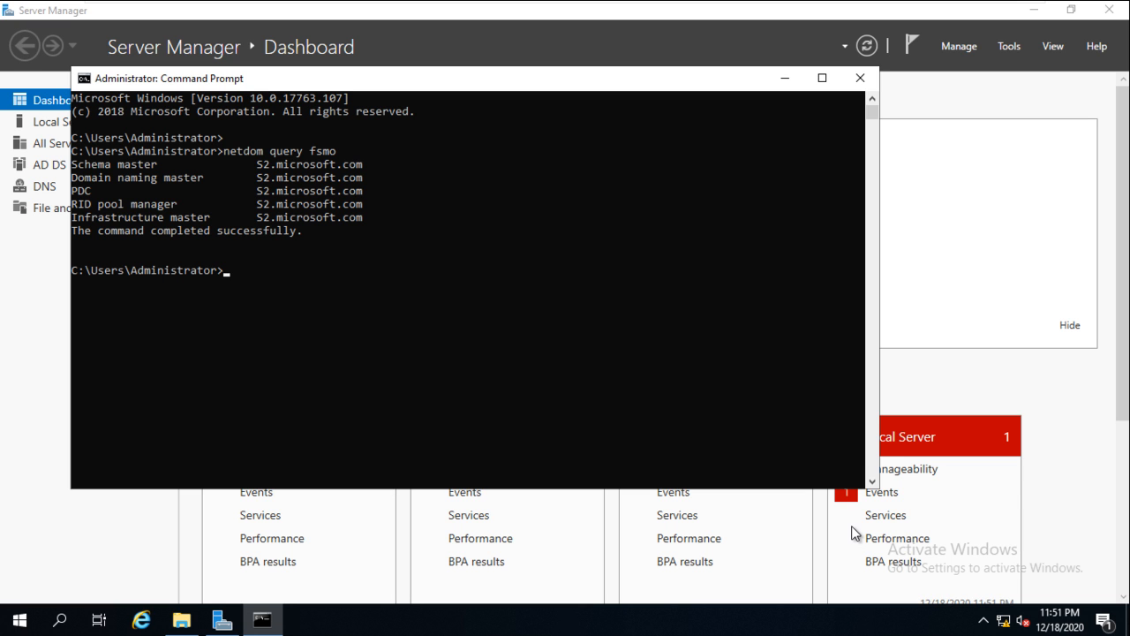
{"action": "key", "text": "Return"}
{"action": "key", "text": "Return"}
{"action": "key", "text": "Return"}
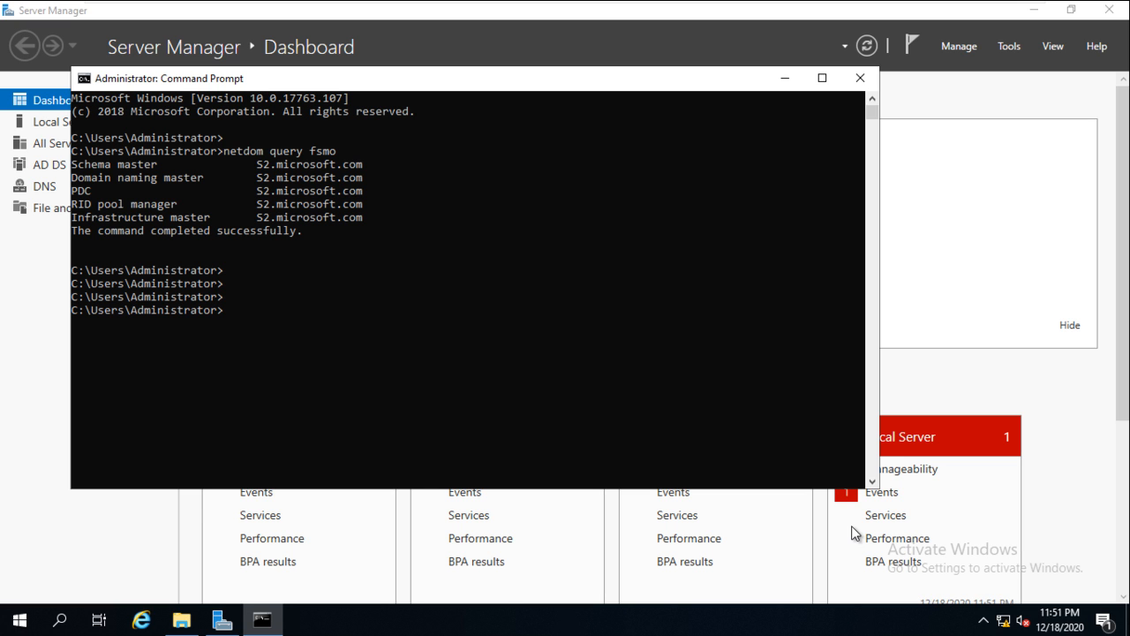
{"action": "type", "text": "system info"}
- Correct the failed 'system info' command and run 'systeminfo'
{"action": "key", "text": "Return"}
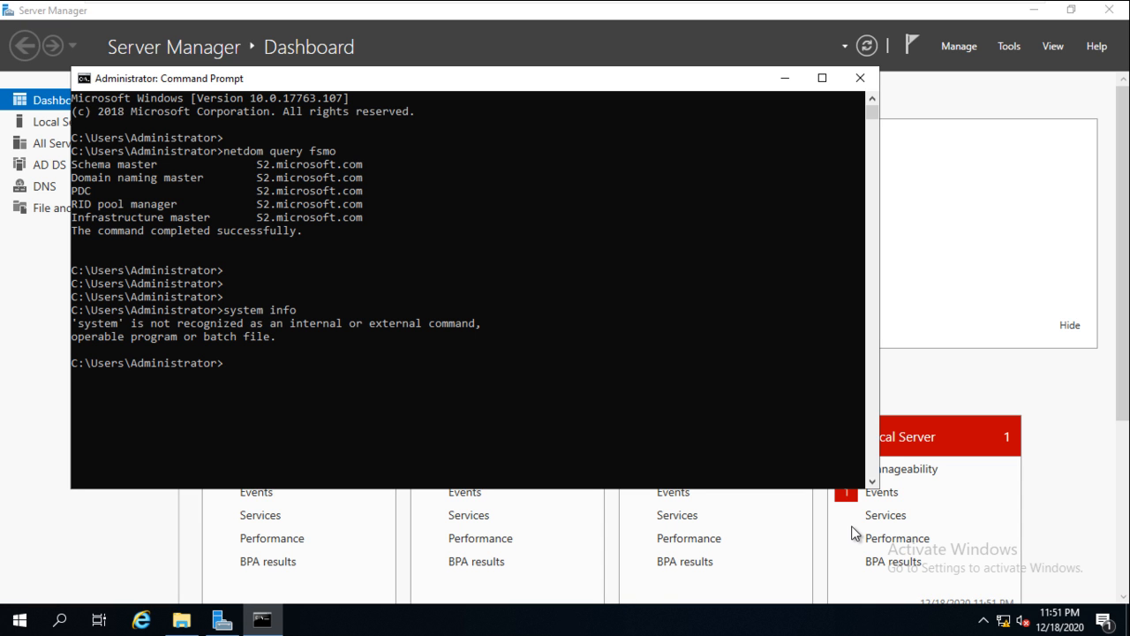
{"action": "key", "text": "Up"}
{"action": "key", "text": "BackSpace"}
{"action": "key", "text": "BackSpace"}
{"action": "key", "text": "BackSpace"}
{"action": "key", "text": "BackSpace"}
{"action": "key", "text": "BackSpace"}
{"action": "type", "text": "info"}
{"action": "key", "text": "Return"}
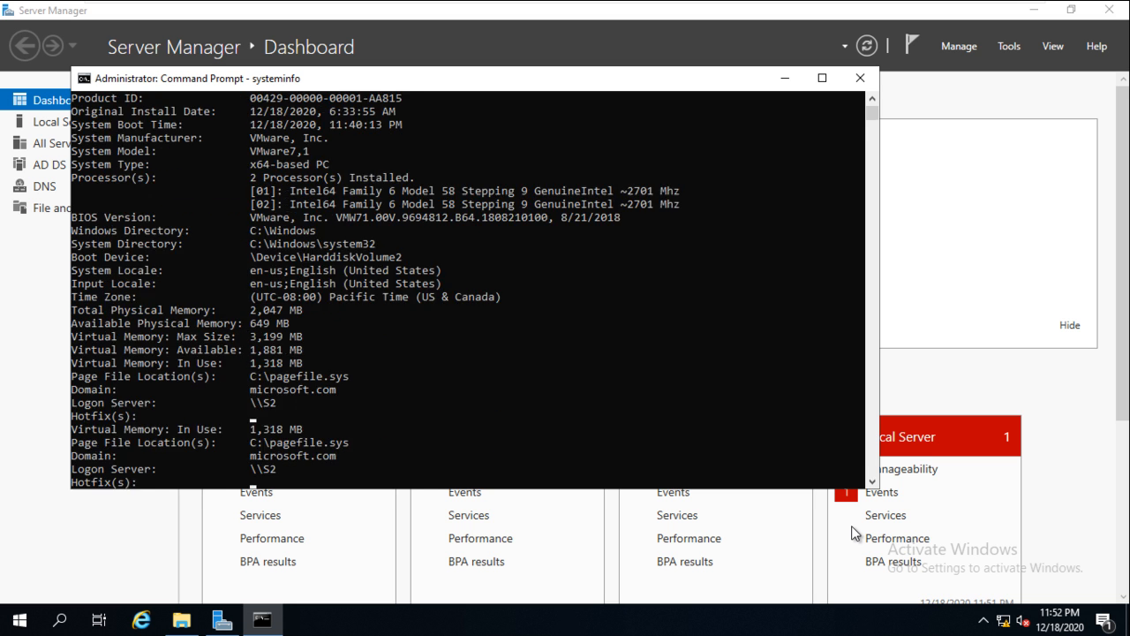
- Highlight the Windows Server 2019 OS name and Primary Domain Controller configuration lines
{"action": "scroll", "coordinate": [854, 532], "scroll_direction": "up", "scroll_amount": 6}
{"action": "scroll", "coordinate": [855, 533], "scroll_direction": "up", "scroll_amount": 2}
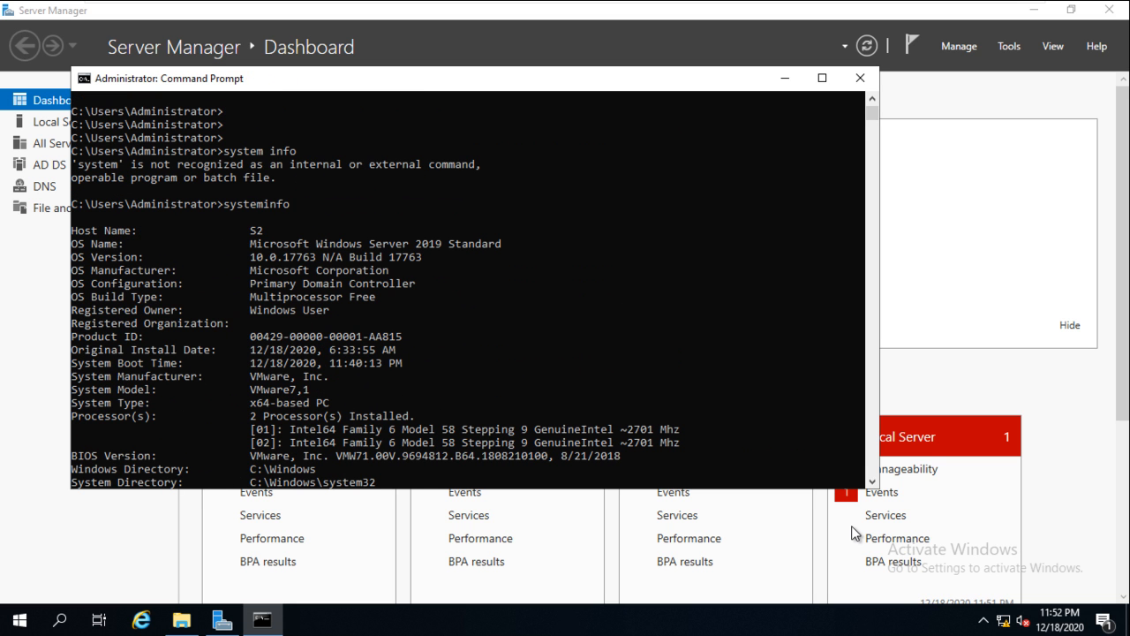
{"action": "left_click_drag", "start_coordinate": [91, 230], "coordinate": [436, 243]}
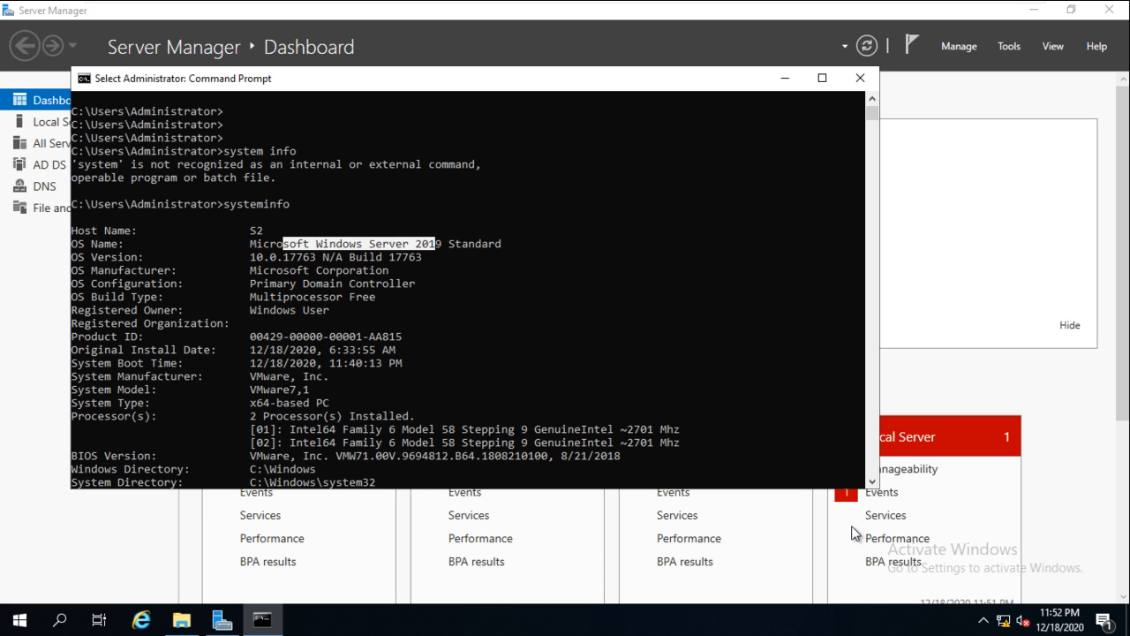
{"action": "left_click_drag", "start_coordinate": [72, 284], "coordinate": [414, 284]}
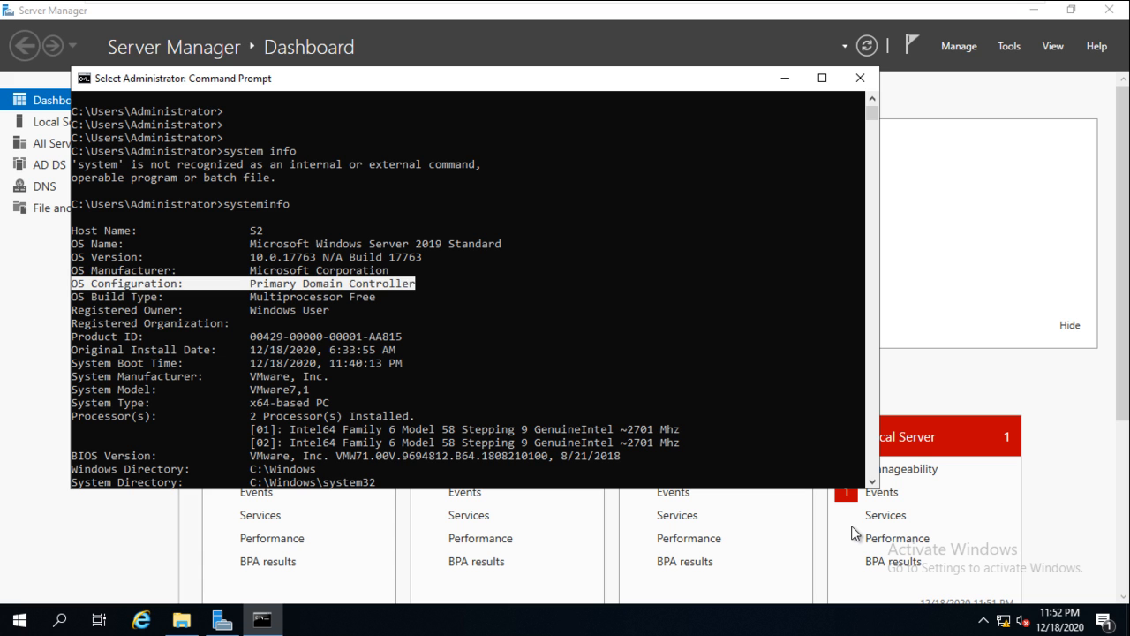
{"action": "left_click", "coordinate": [312, 376]}
- Highlight the Logon Server \\S2 and microsoft.com domain lines, then switch back to Server Manager
{"action": "scroll", "coordinate": [855, 532], "scroll_direction": "down", "scroll_amount": 1}
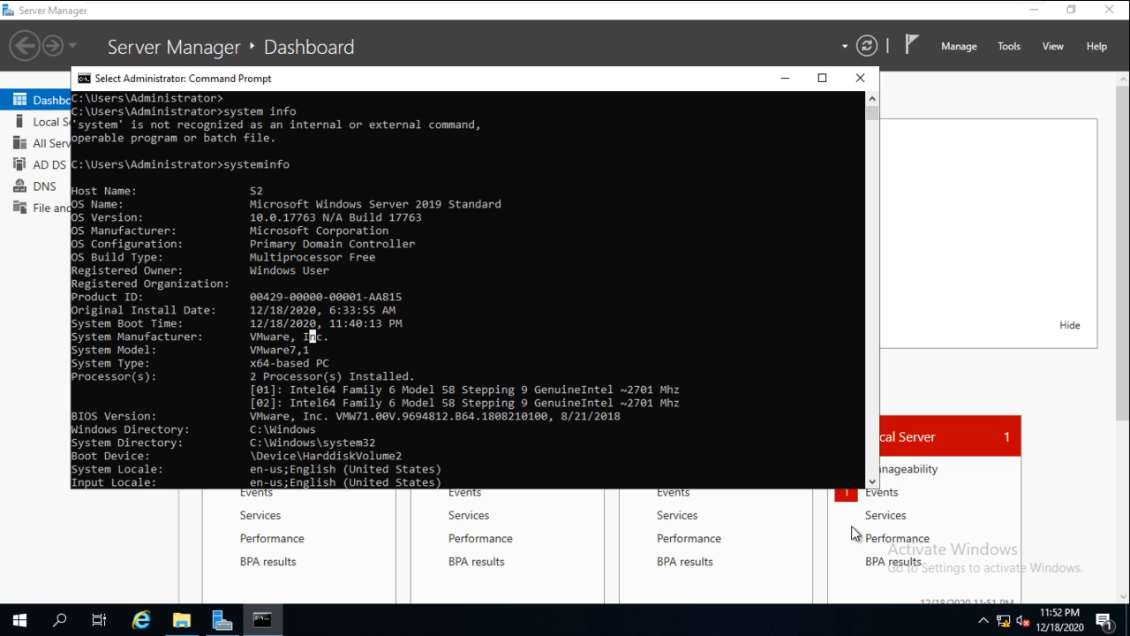
{"action": "scroll", "coordinate": [855, 532], "scroll_direction": "down", "scroll_amount": 4}
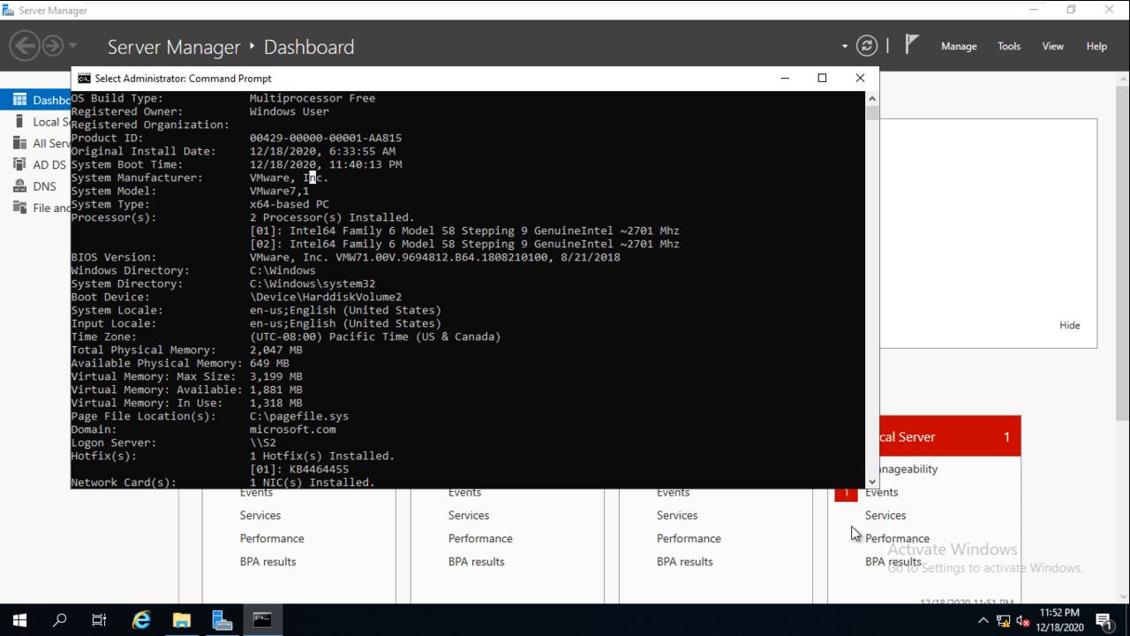
{"action": "scroll", "coordinate": [855, 532], "scroll_direction": "down", "scroll_amount": 3}
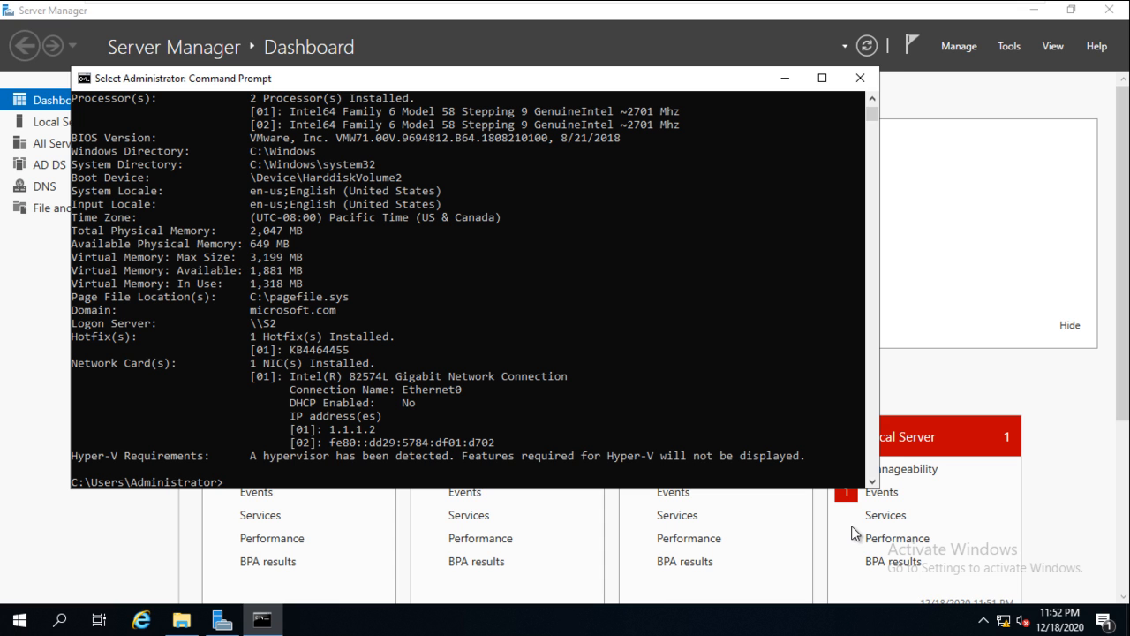
{"action": "left_click_drag", "start_coordinate": [90, 323], "coordinate": [203, 323]}
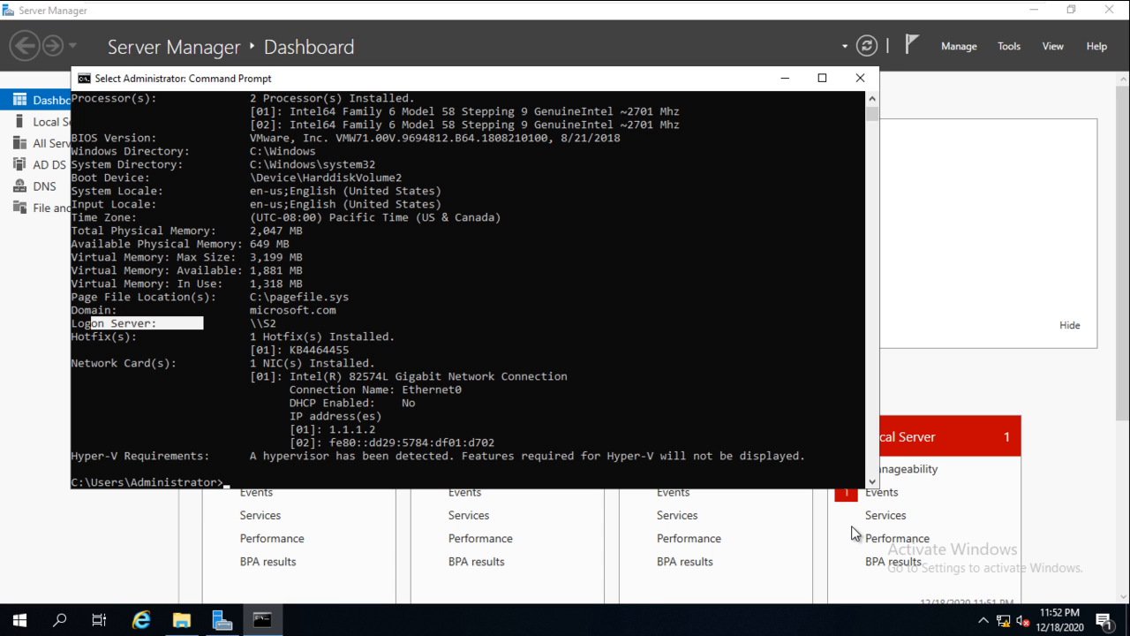
{"action": "left_click_drag", "start_coordinate": [71, 310], "coordinate": [337, 310]}
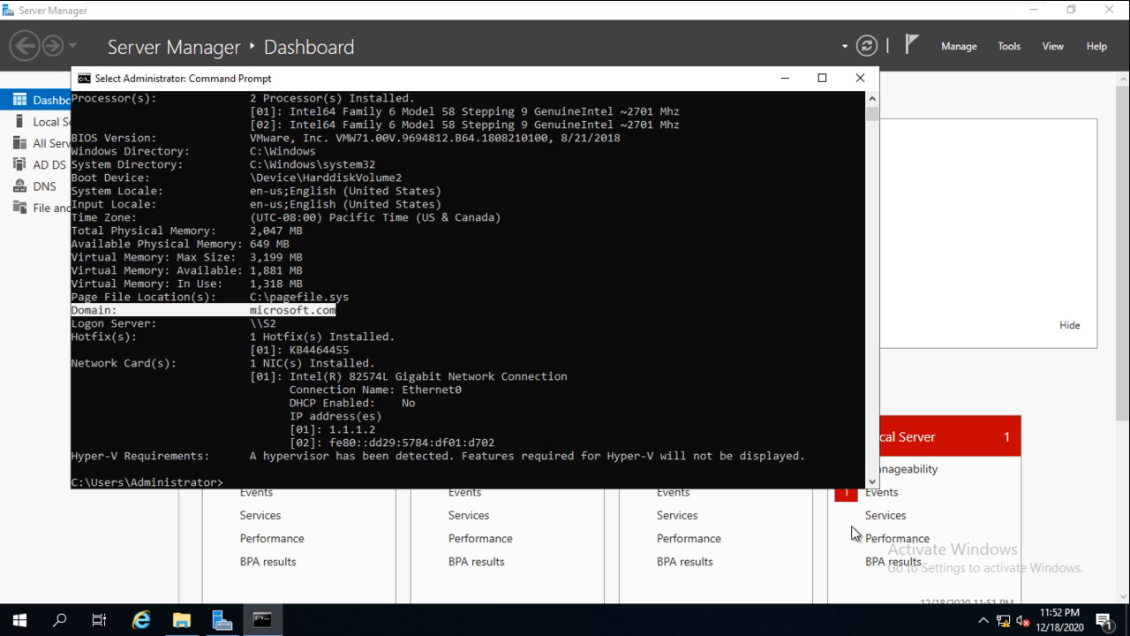
{"action": "scroll", "coordinate": [467, 292], "scroll_direction": "down", "scroll_amount": 2}
{"action": "key", "text": "Return"}
{"action": "key", "text": "Return"}
{"action": "key", "text": "Return"}
{"action": "key", "text": "Return"}
{"action": "key", "text": "Return"}
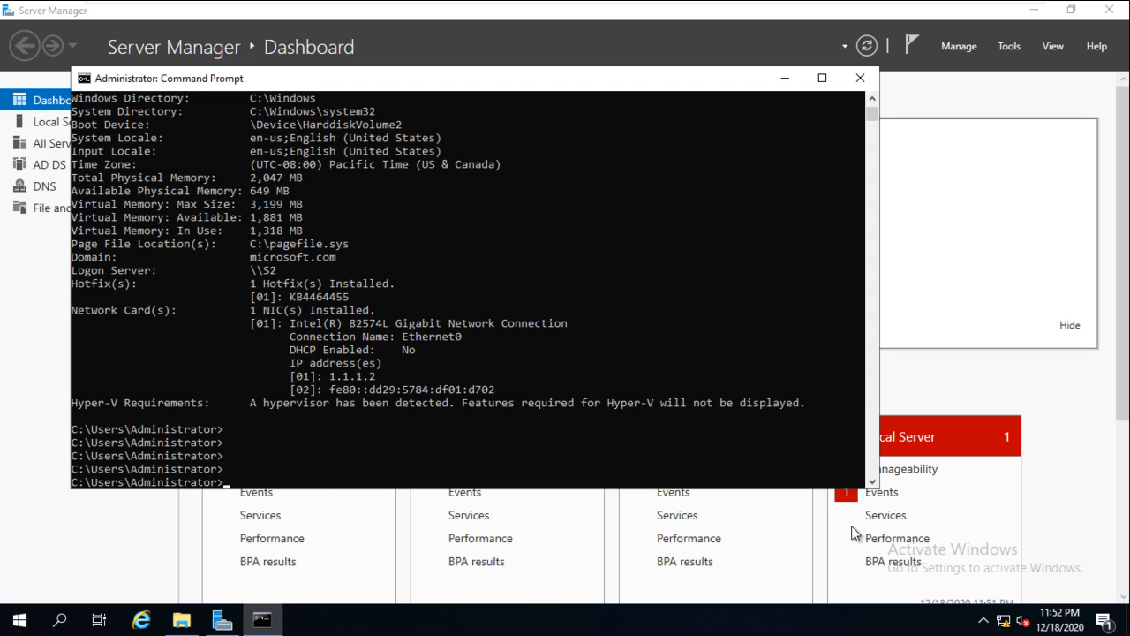
{"action": "key", "text": "alt+Tab"}
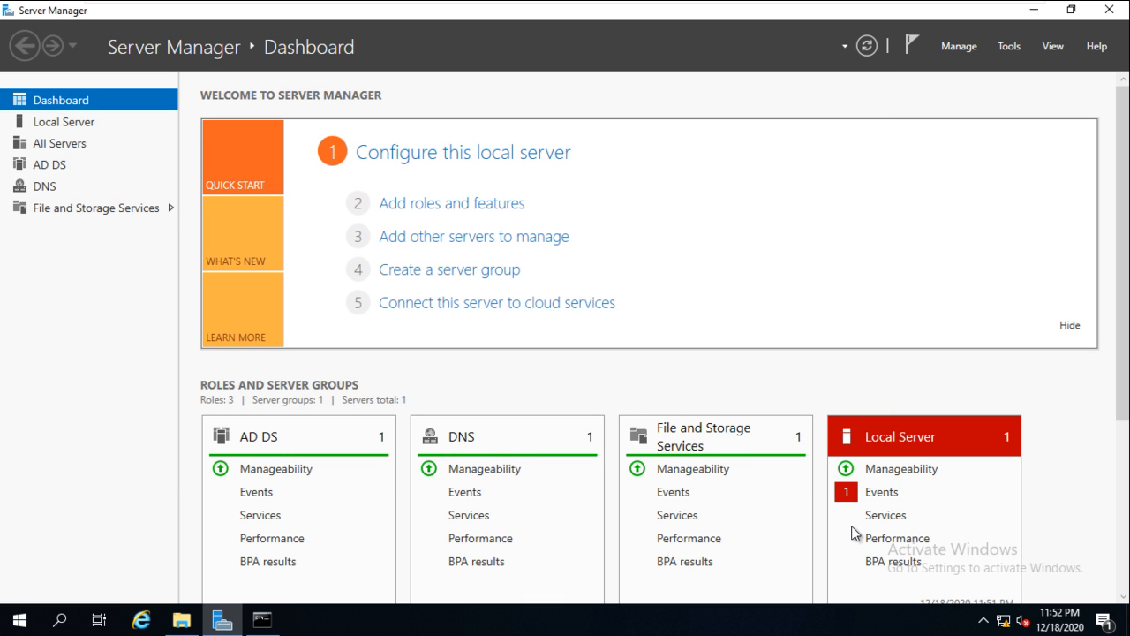
- Launch Active Directory Users and Computers from the Tools menu
{"action": "key", "text": "alt+t"}
{"action": "key", "text": "Down"}
{"action": "key", "text": "Down"}
{"action": "key", "text": "Down"}
{"action": "key", "text": "Down"}
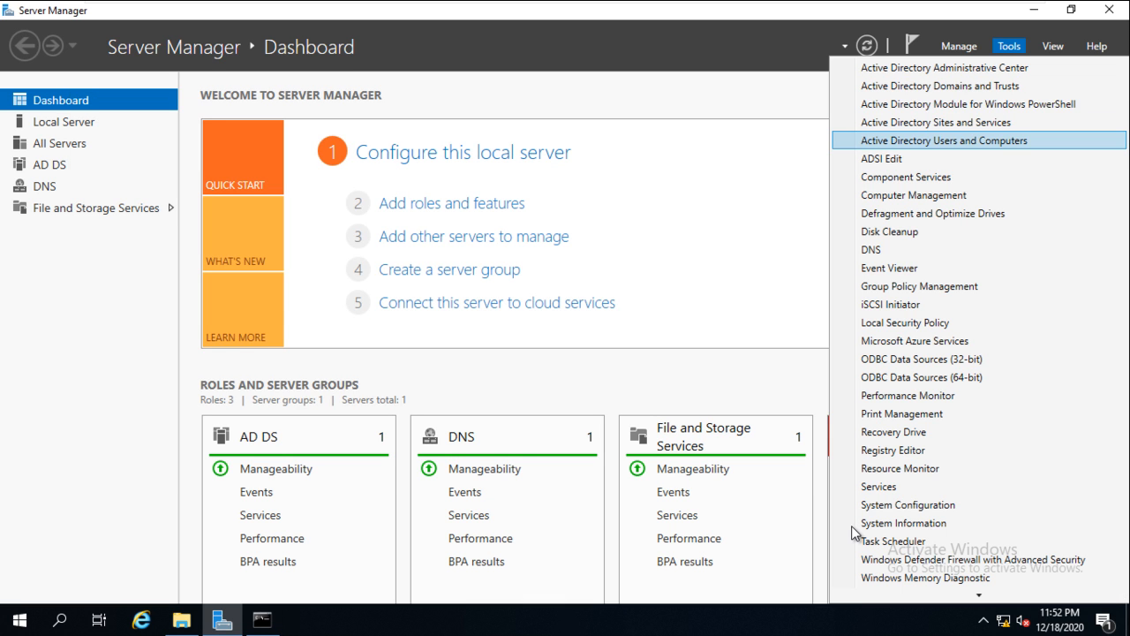
{"action": "key", "text": "Return"}
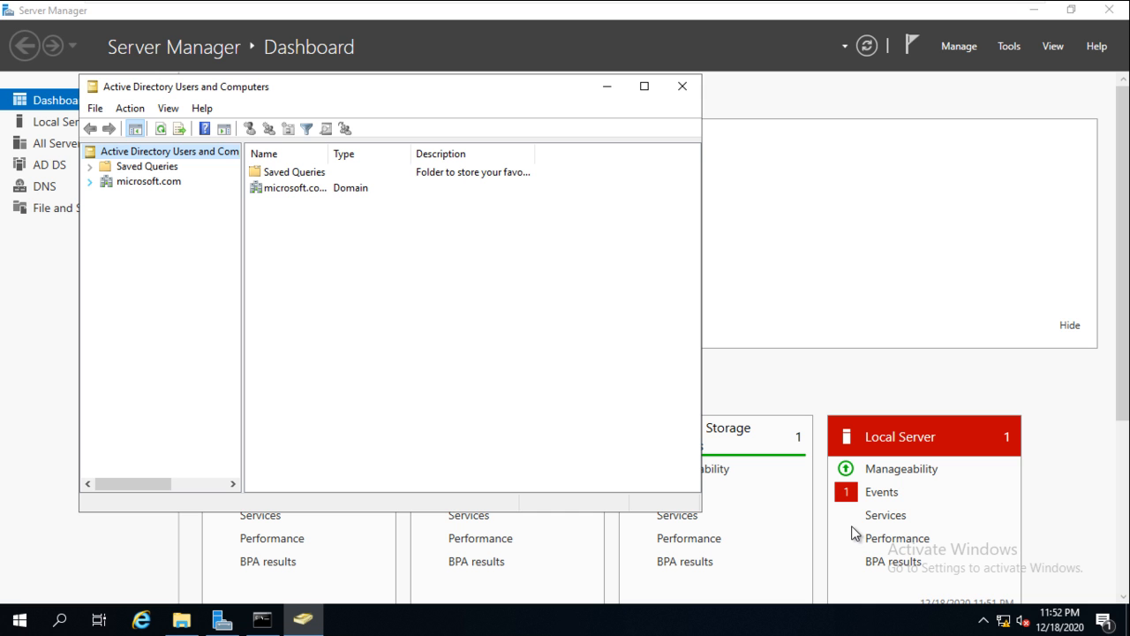
- View microsoft.com's Operations Masters, showing S2.microsoft.com as RID, PDC and Infrastructure master, then close it
{"action": "key", "text": "Down"}
{"action": "key", "text": "Down"}
{"action": "key", "text": "Right"}
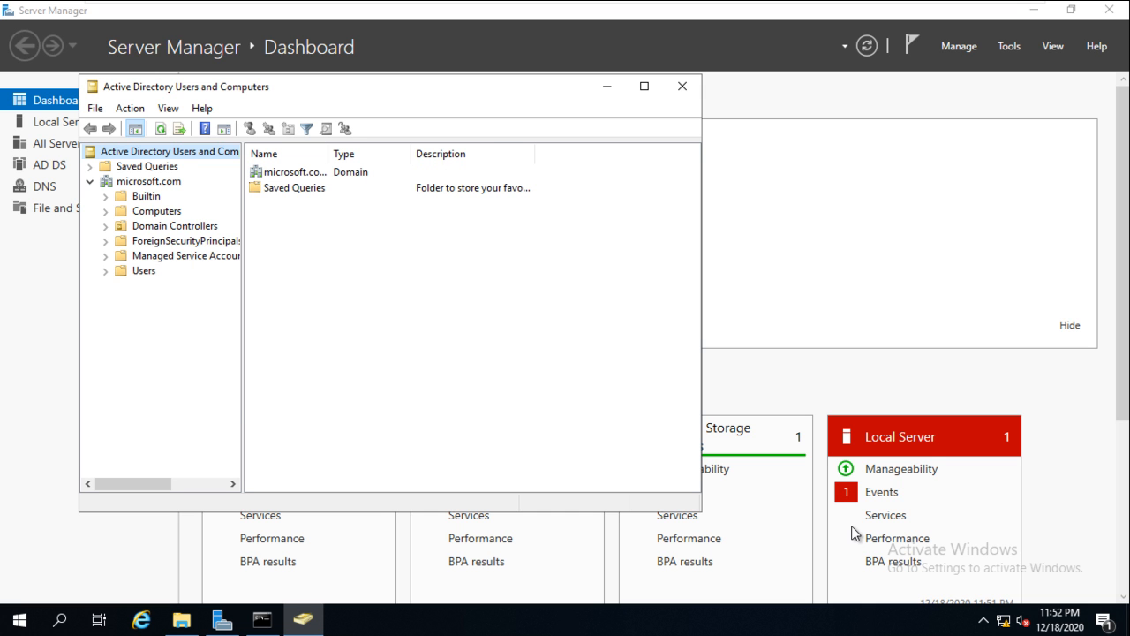
{"action": "key", "text": "shift+F10"}
{"action": "key", "text": "Down"}
{"action": "key", "text": "Down"}
{"action": "key", "text": "Down"}
{"action": "key", "text": "Down"}
{"action": "key", "text": "Down"}
{"action": "key", "text": "Down"}
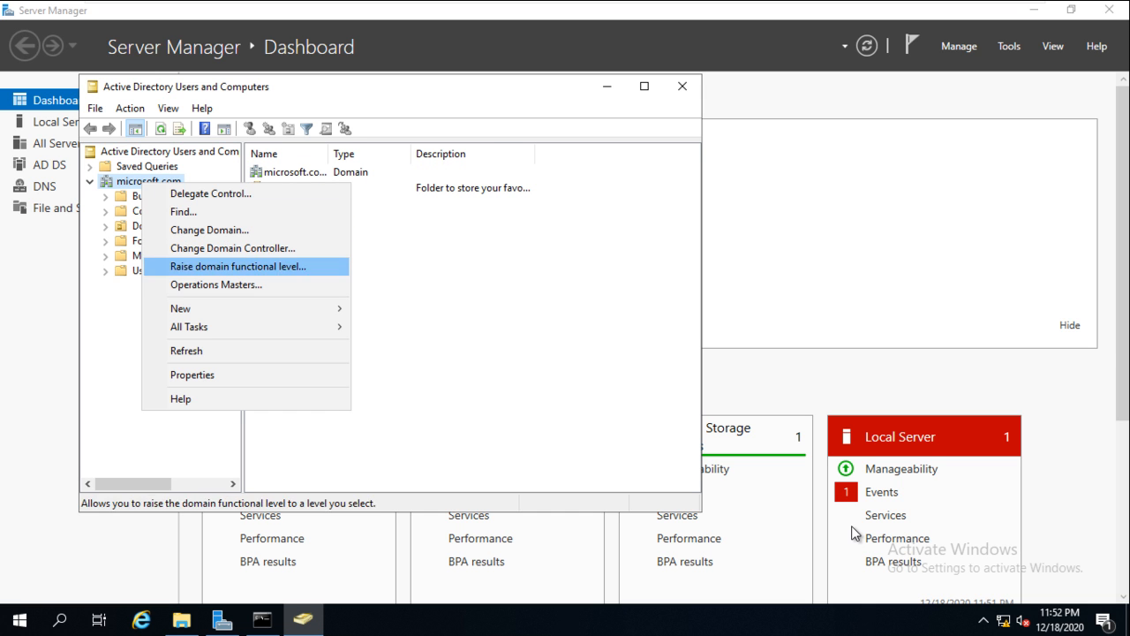
{"action": "key", "text": "Return"}
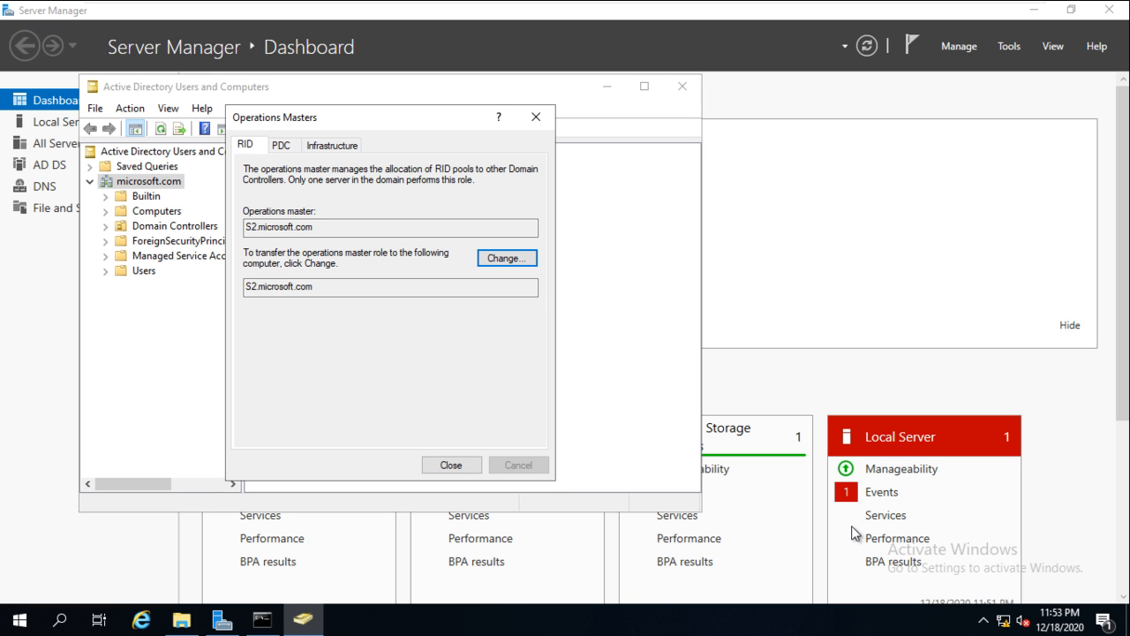
{"action": "left_click", "coordinate": [536, 117]}
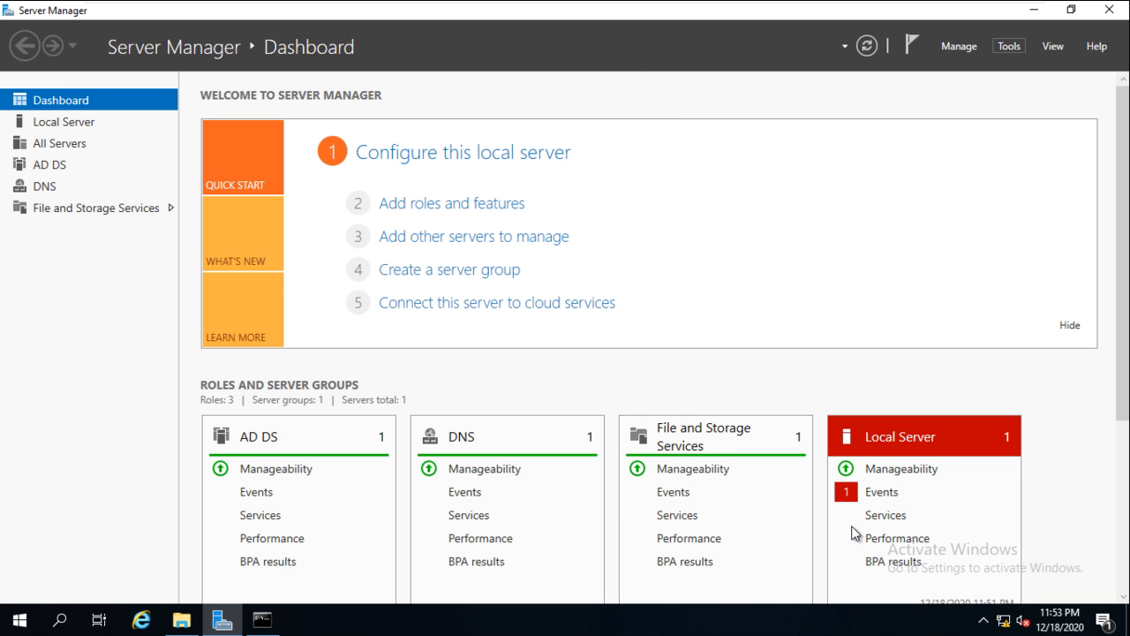
- In Active Directory Domains and Trusts, view the Operations Master confirming S2.microsoft.com as domain naming master
{"action": "key", "text": "alt+t"}
{"action": "key", "text": "Down"}
{"action": "key", "text": "Down"}
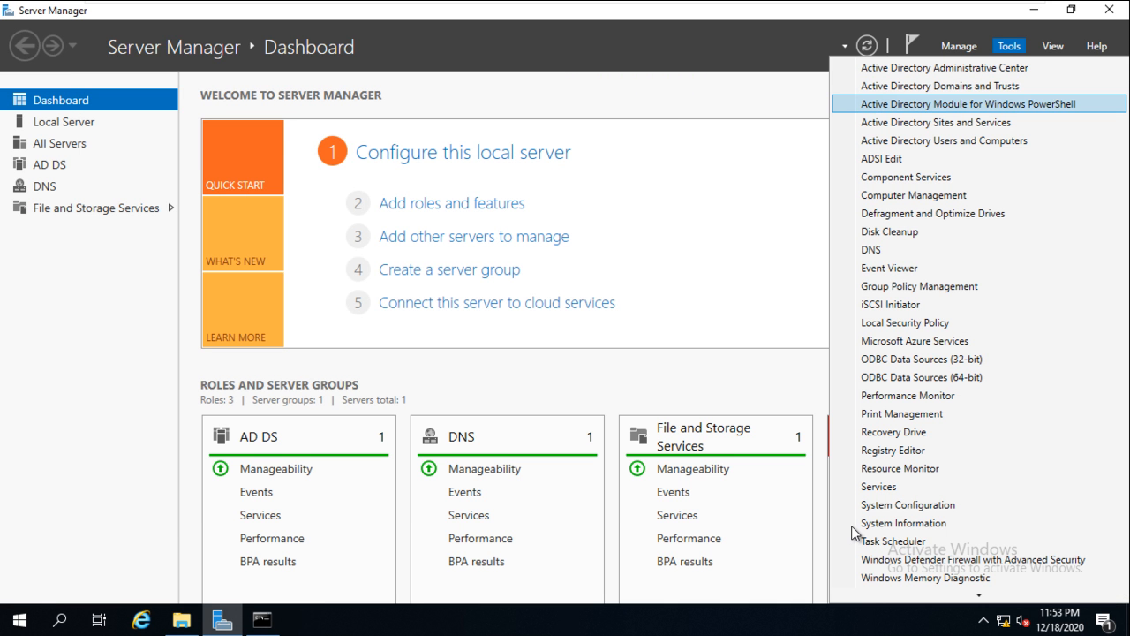
{"action": "key", "text": "Up"}
{"action": "key", "text": "Return"}
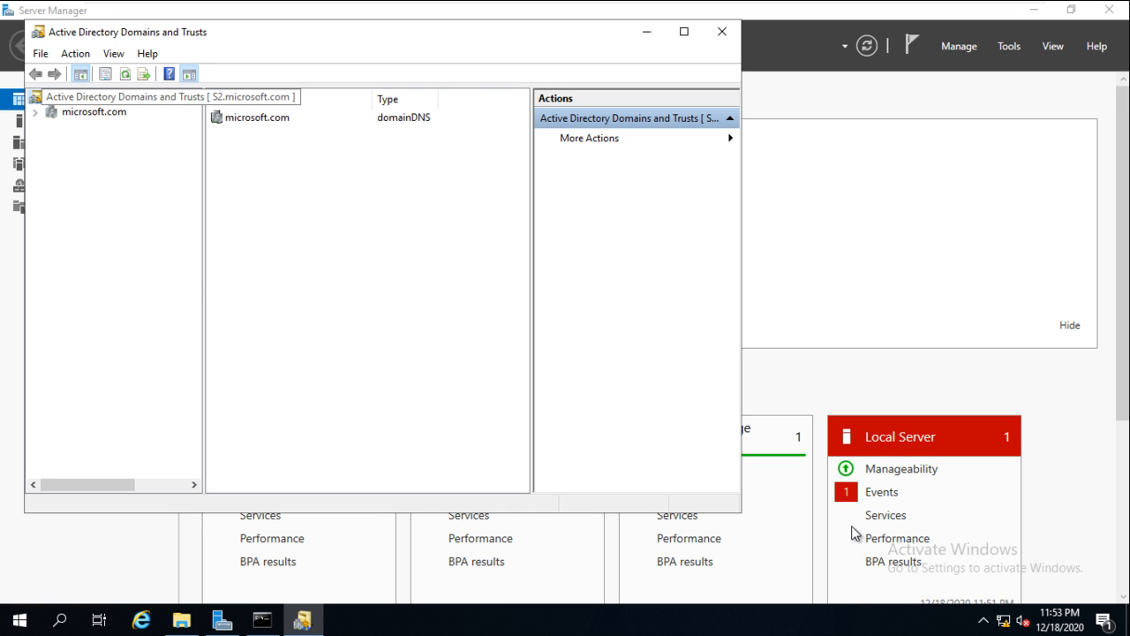
{"action": "key", "text": "shift+F10"}
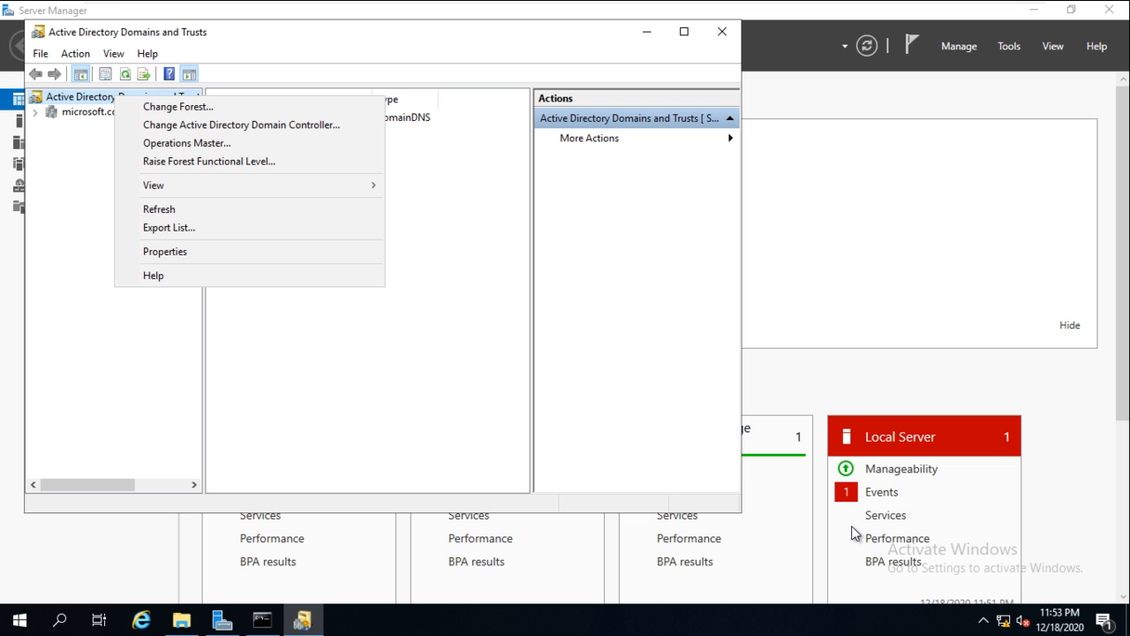
{"action": "key", "text": "Down"}
{"action": "key", "text": "Down"}
{"action": "key", "text": "Down"}
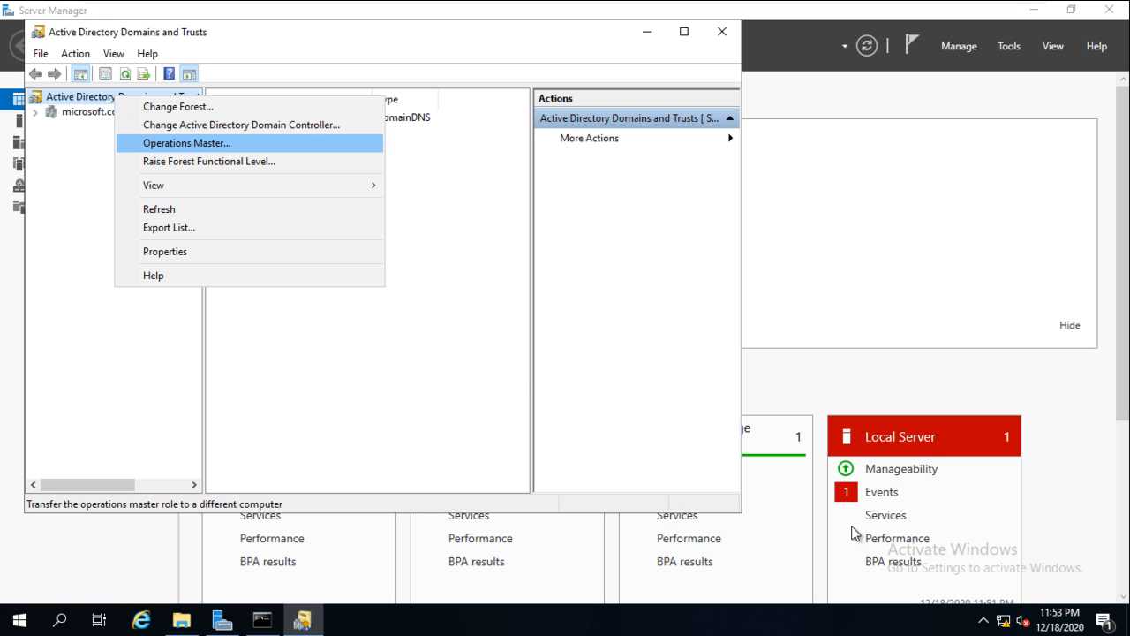
{"action": "key", "text": "Return"}
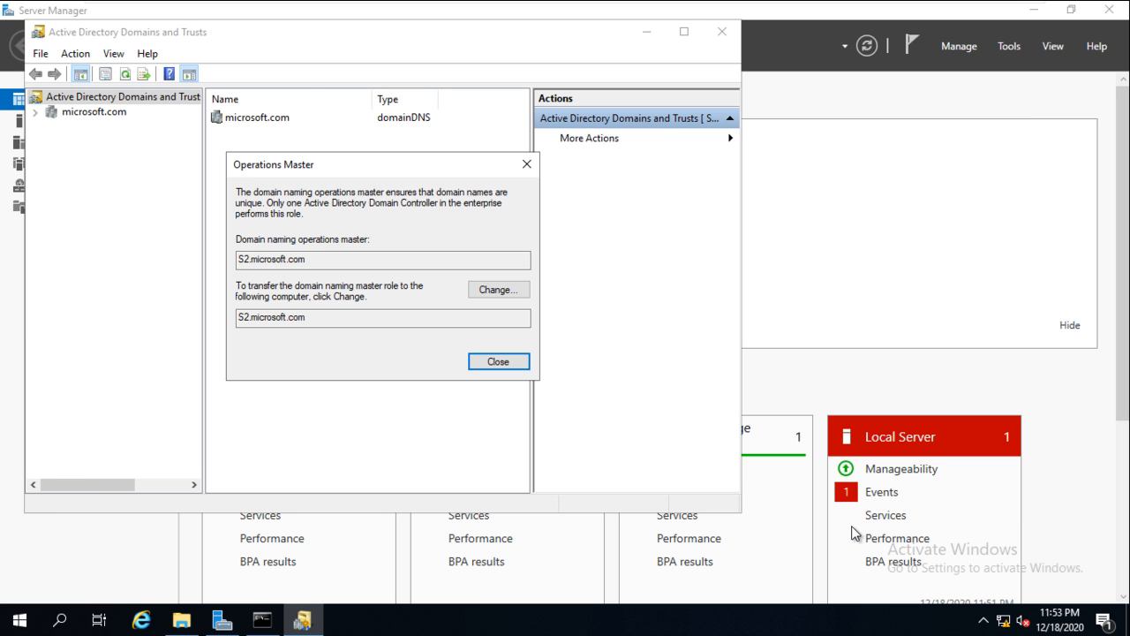
{"action": "key", "text": "Return"}
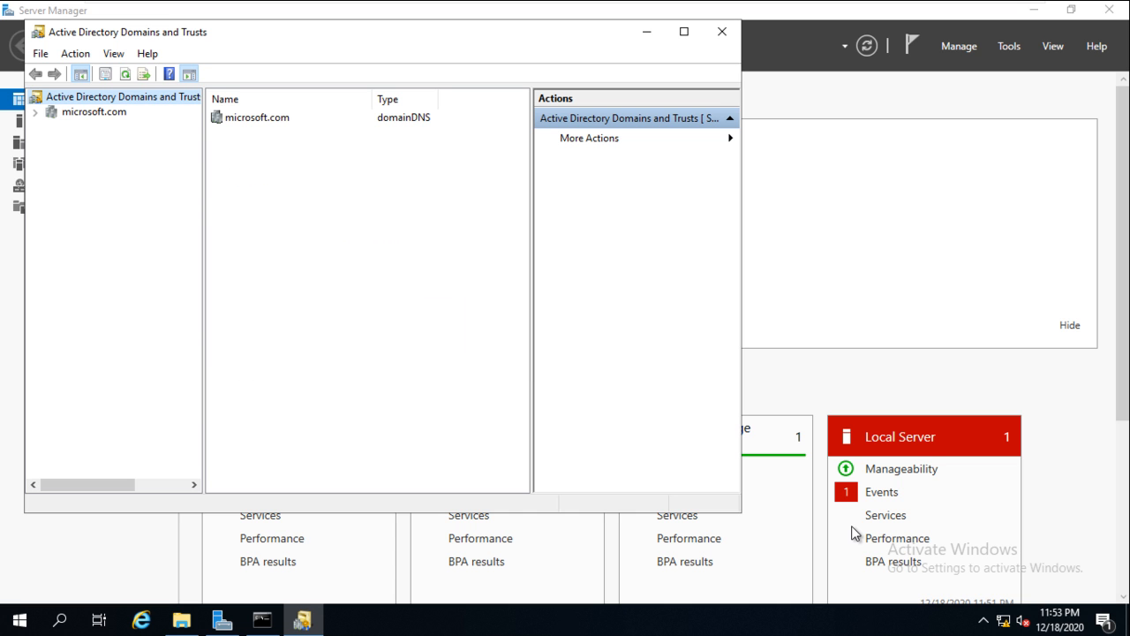
- Close Active Directory Domains and Trusts, reopen and close it again, then open Windows search
{"action": "key", "text": "alt+F4"}
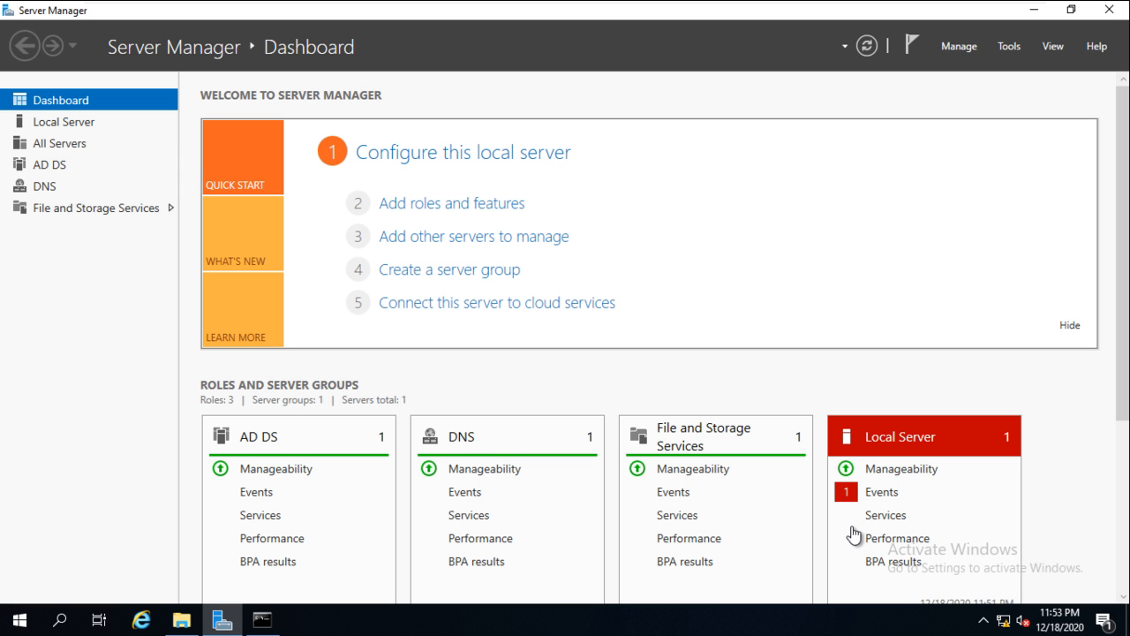
{"action": "key", "text": "alt+t"}
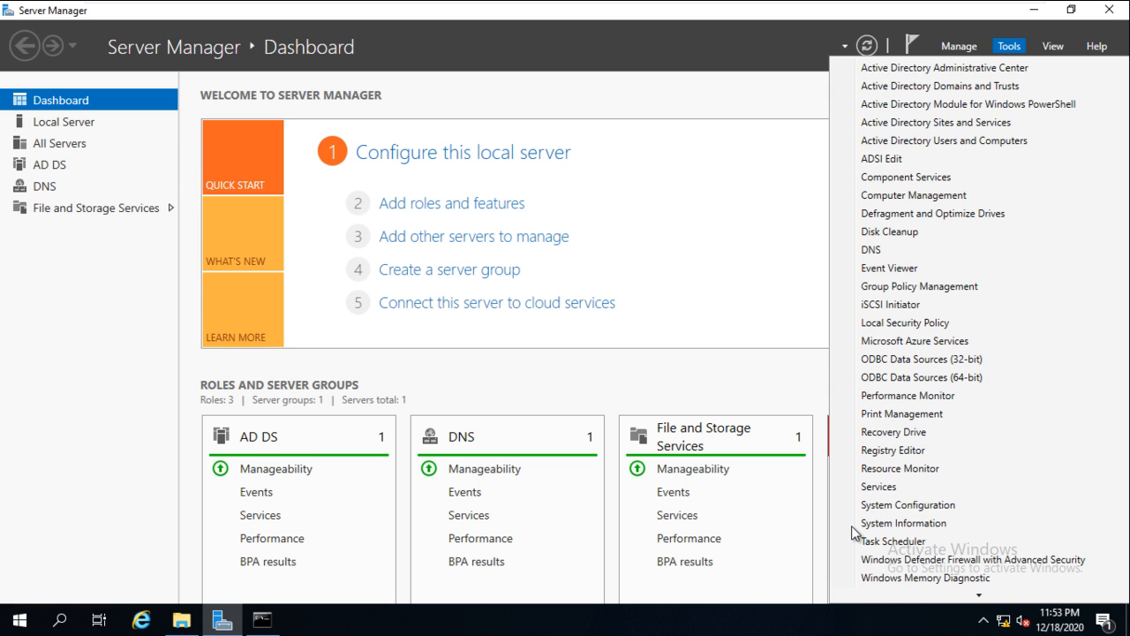
{"action": "key", "text": "Up"}
{"action": "key", "text": "Up"}
{"action": "key", "text": "Return"}
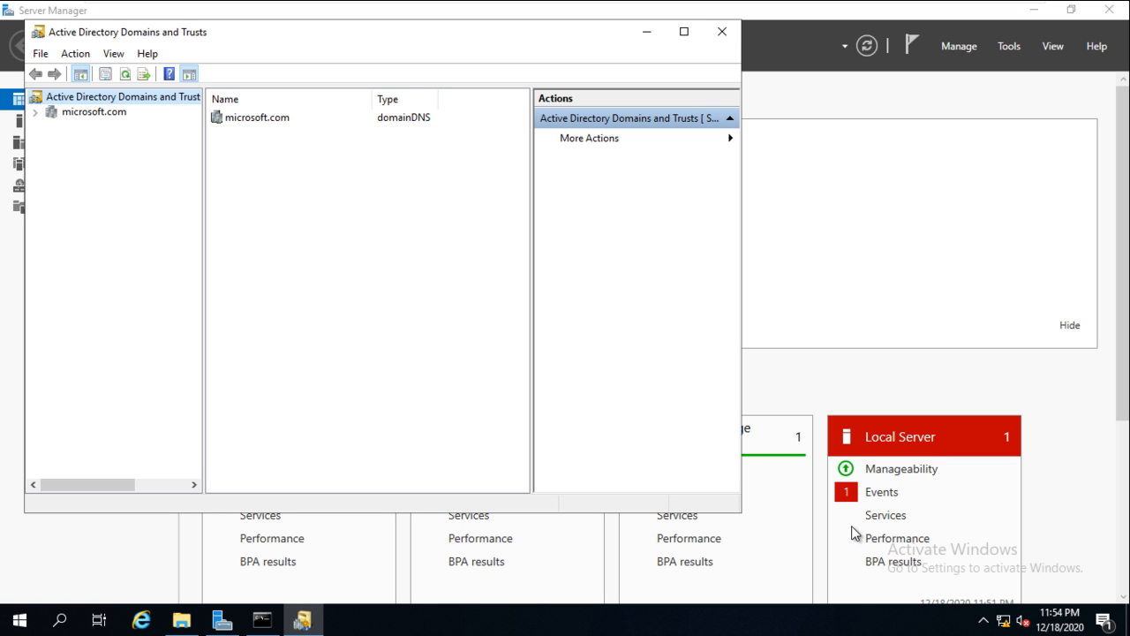
{"action": "key", "text": "alt+F4"}
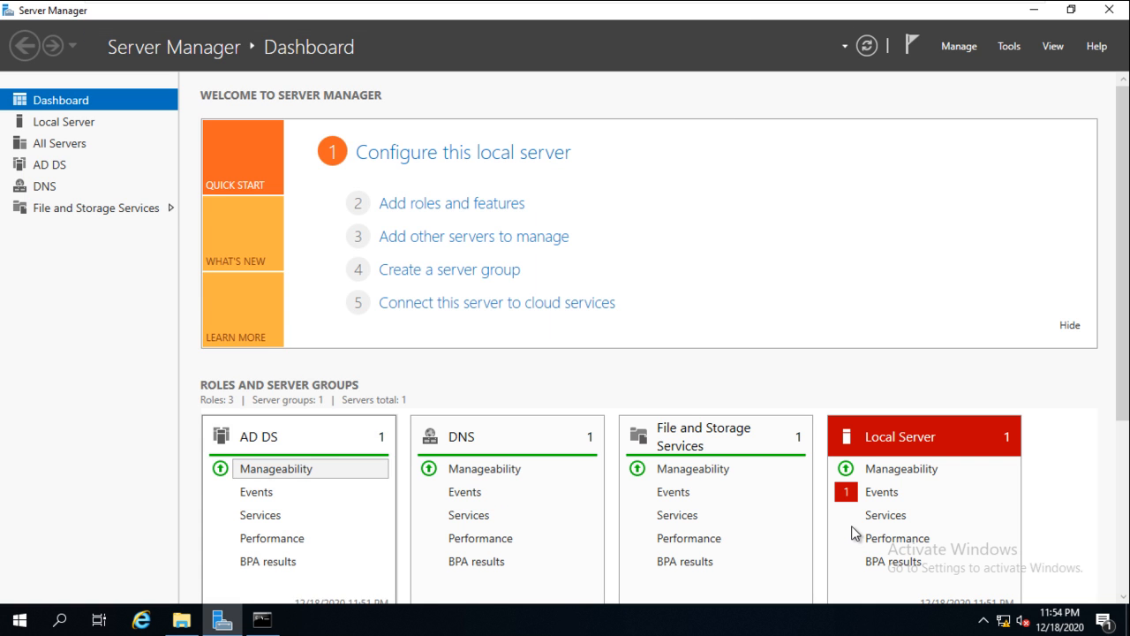
{"action": "key", "text": "super+s"}
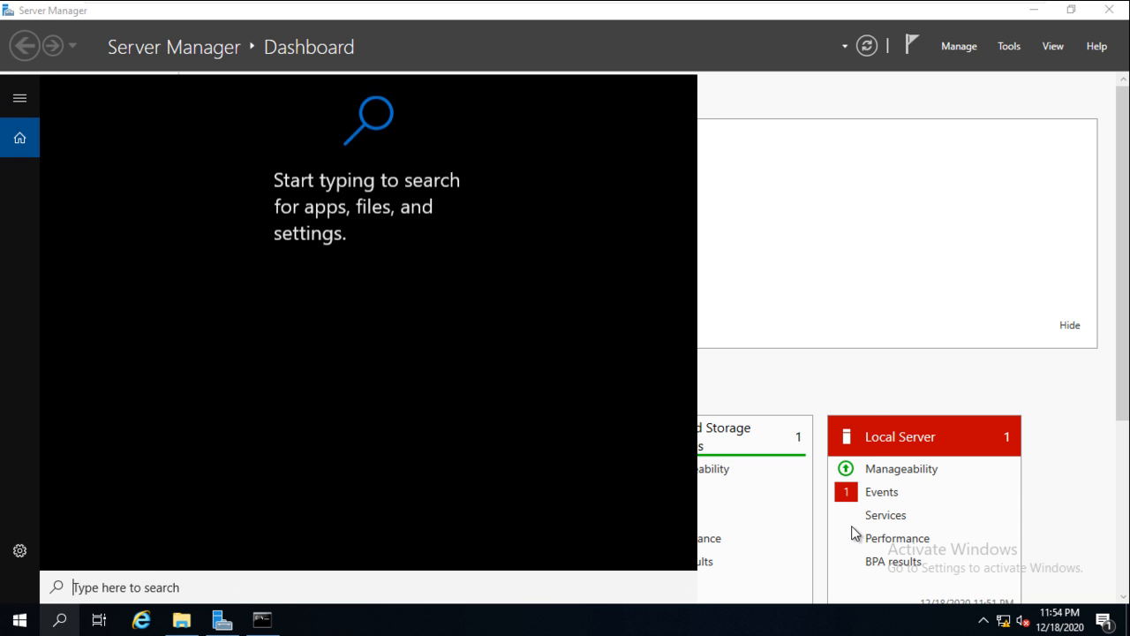
- Run mmc from the administrator Command Prompt to open an empty console
{"action": "key", "text": "alt+Tab"}
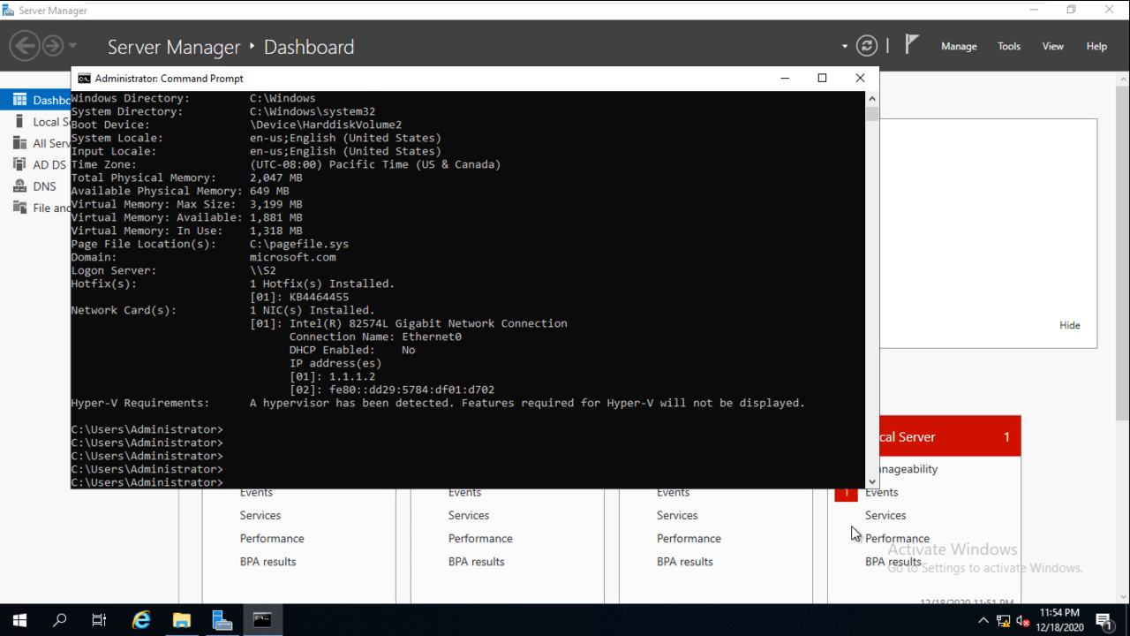
{"action": "key", "text": "Return"}
{"action": "key", "text": "Return"}
{"action": "key", "text": "Return"}
{"action": "key", "text": "Return"}
{"action": "type", "text": "mmc"}
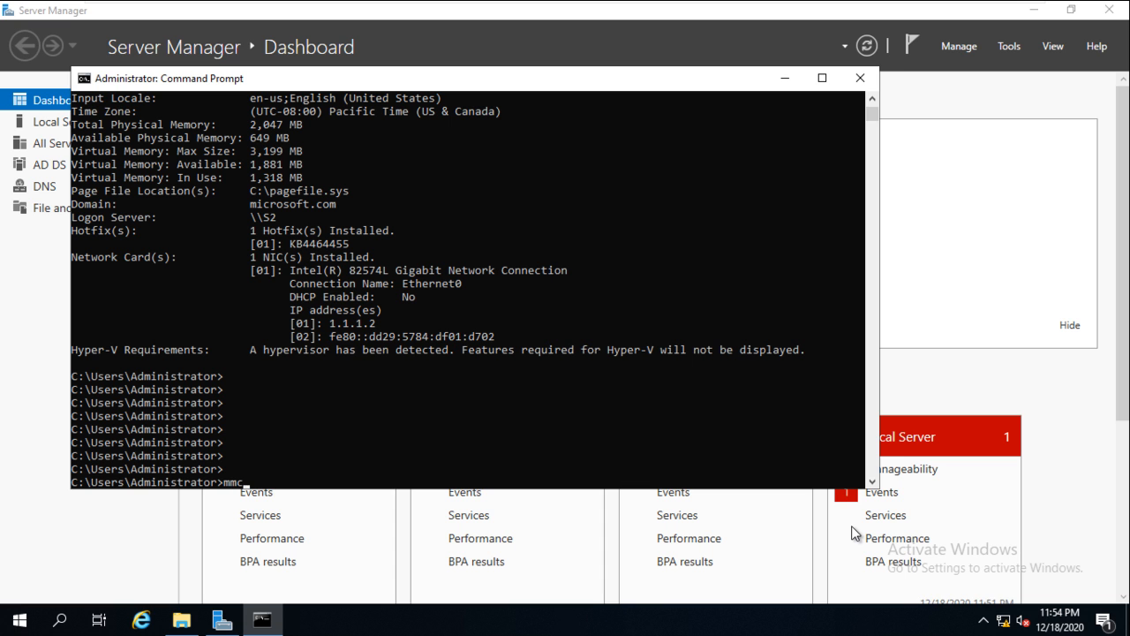
{"action": "key", "text": "Return"}
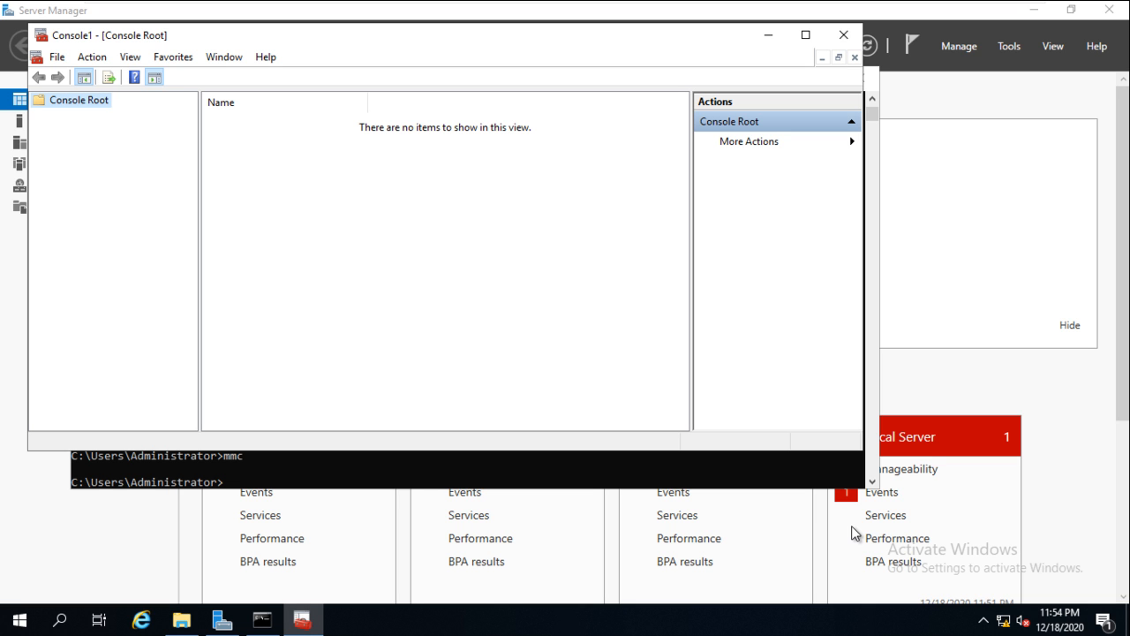
- Bring up the Add or Remove Snap-ins list in Console1
{"action": "key", "text": "alt+f"}
{"action": "key", "text": "Down"}
{"action": "key", "text": "Down"}
{"action": "key", "text": "Down"}
{"action": "key", "text": "Down"}
{"action": "key", "text": "Down"}
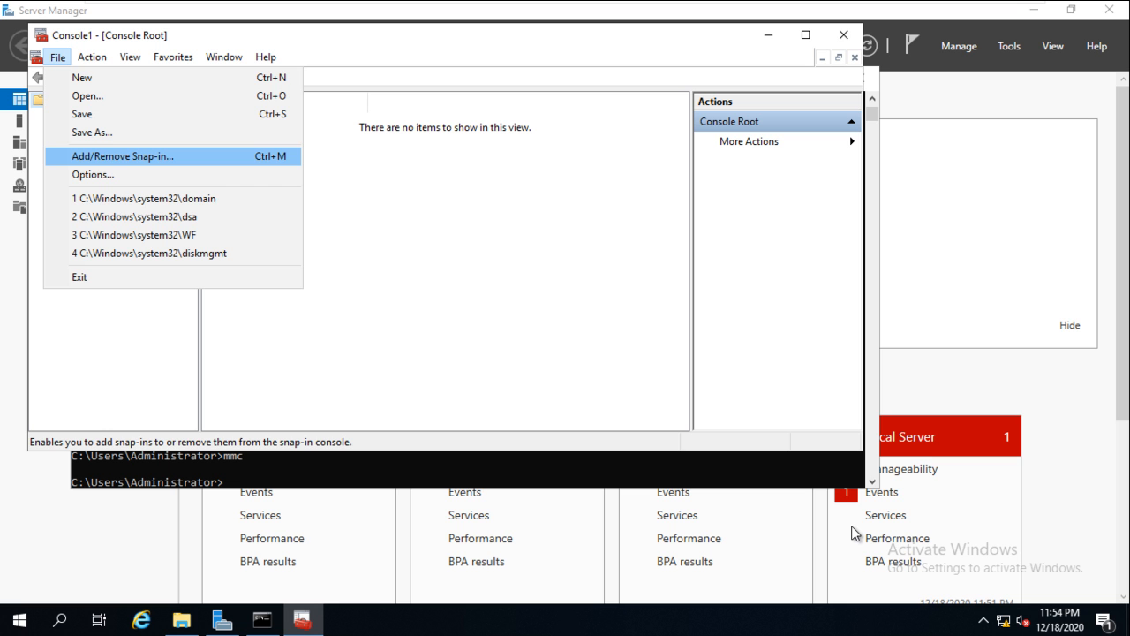
{"action": "key", "text": "Escape"}
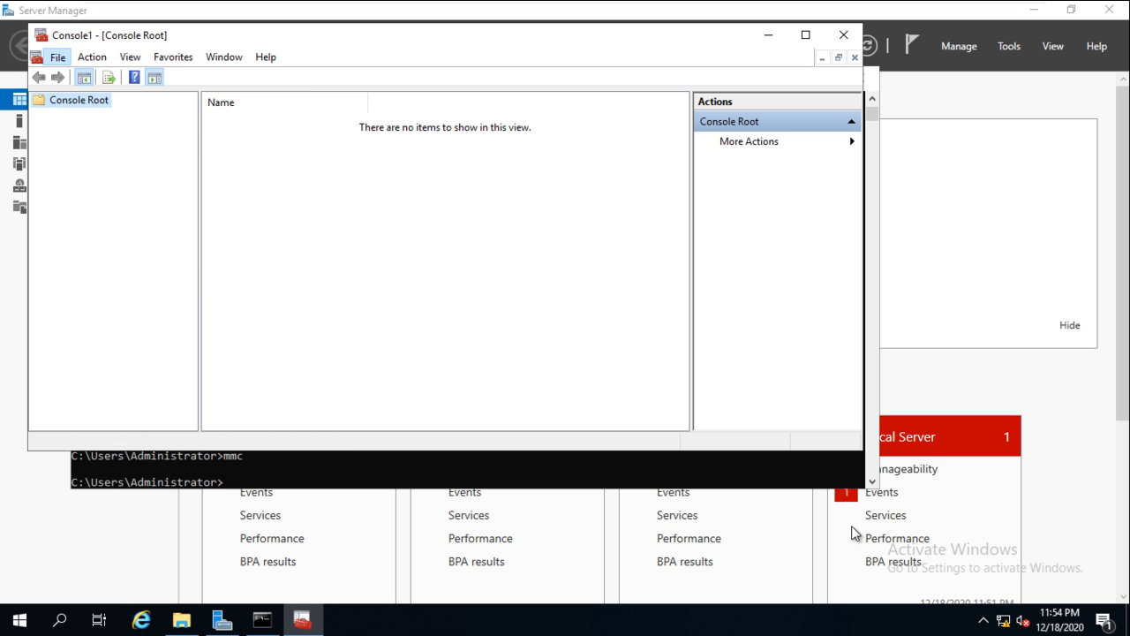
{"action": "key", "text": "ctrl+m"}
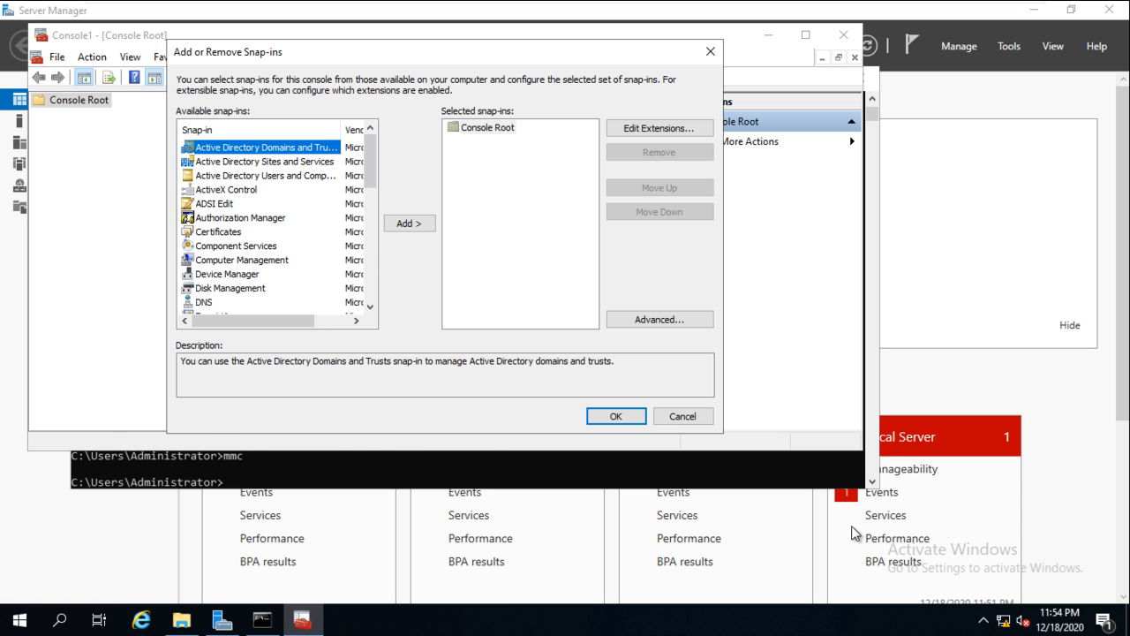
- Return to Command Prompt and type 'regsvr32'
{"action": "key", "text": "alt+Tab"}
{"action": "key", "text": "Return"}
{"action": "key", "text": "Return"}
{"action": "type", "text": "reg"}
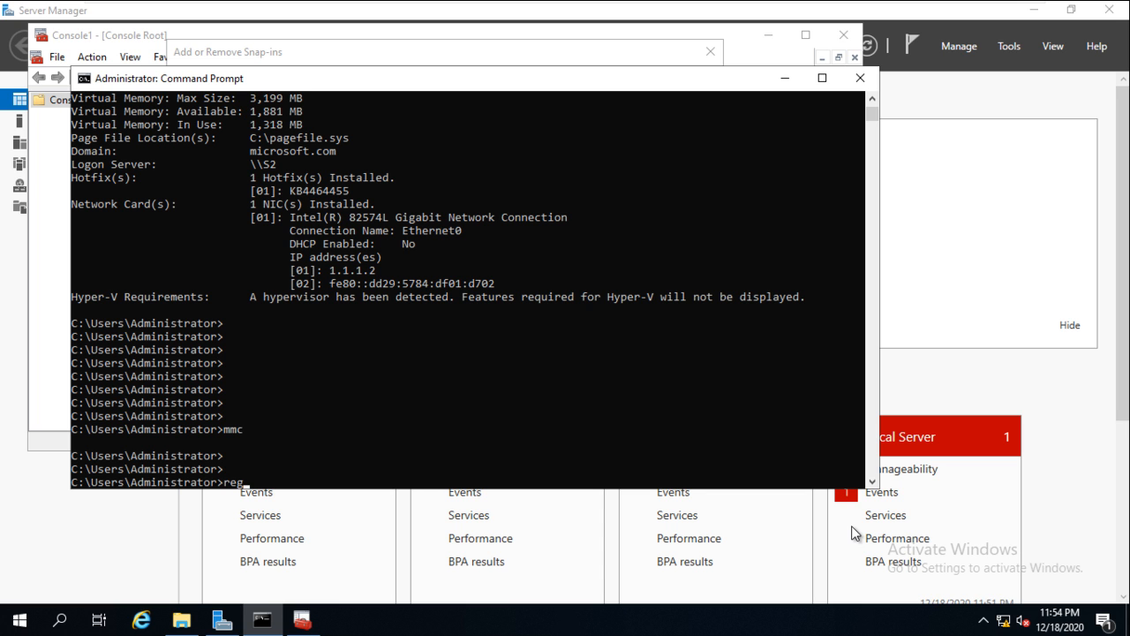
{"action": "type", "text": "svr32 schmgmt"}
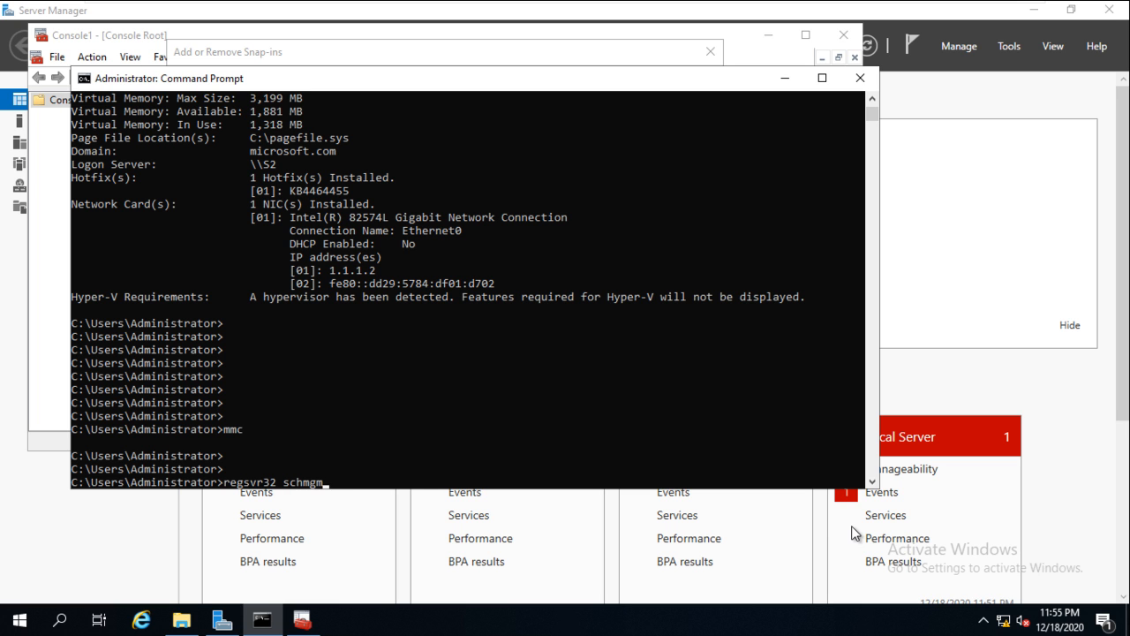
- Run 'regsvr32 schmmgmt.dll' to register the schema DLL and dismiss the success message
{"action": "key", "text": "BackSpace"}
{"action": "key", "text": "BackSpace"}
{"action": "key", "text": "BackSpace"}
{"action": "type", "text": "mgmt.dll"}
{"action": "key", "text": "Return"}
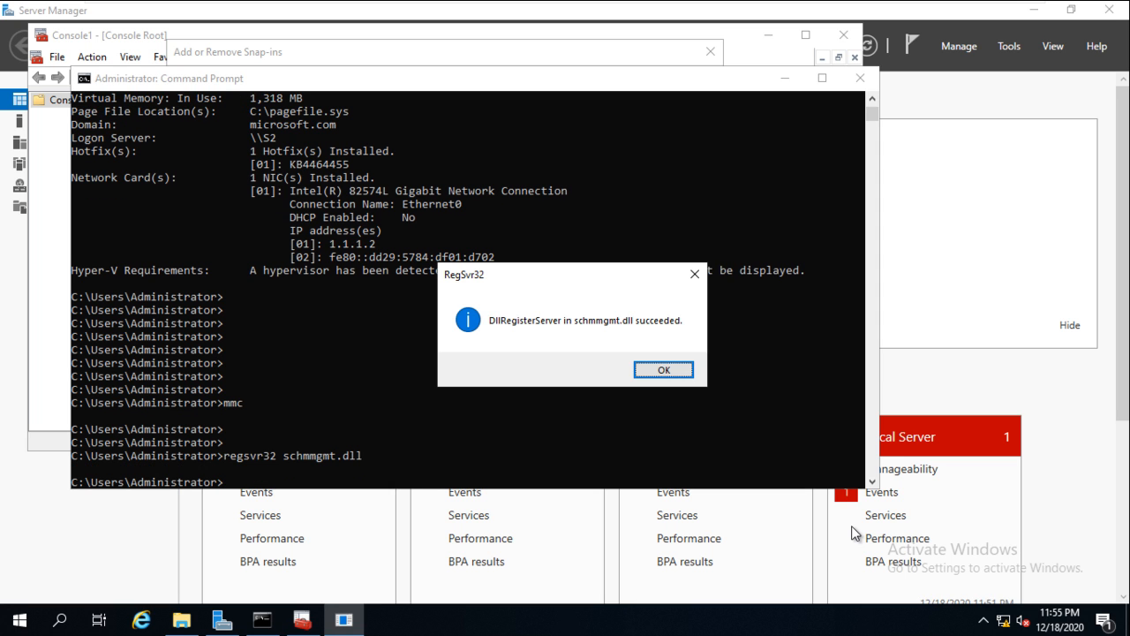
{"action": "key", "text": "Return"}
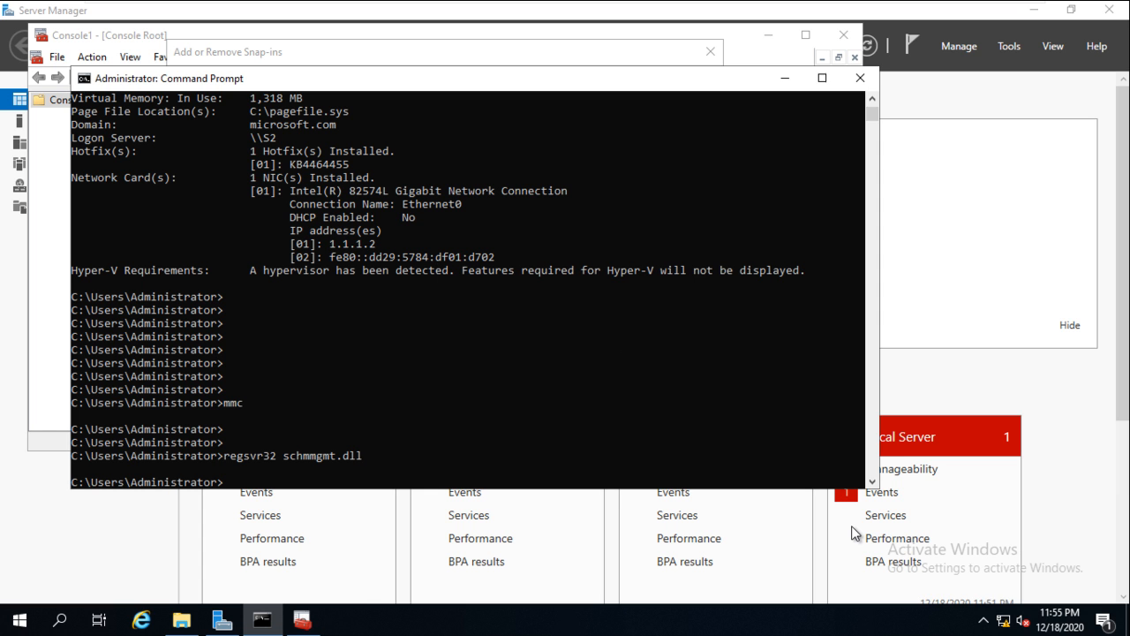
- Minimize Command Prompt and reopen File > Add/Remove Snap-in to refresh the snap-in list
{"action": "left_click", "coordinate": [784, 78]}
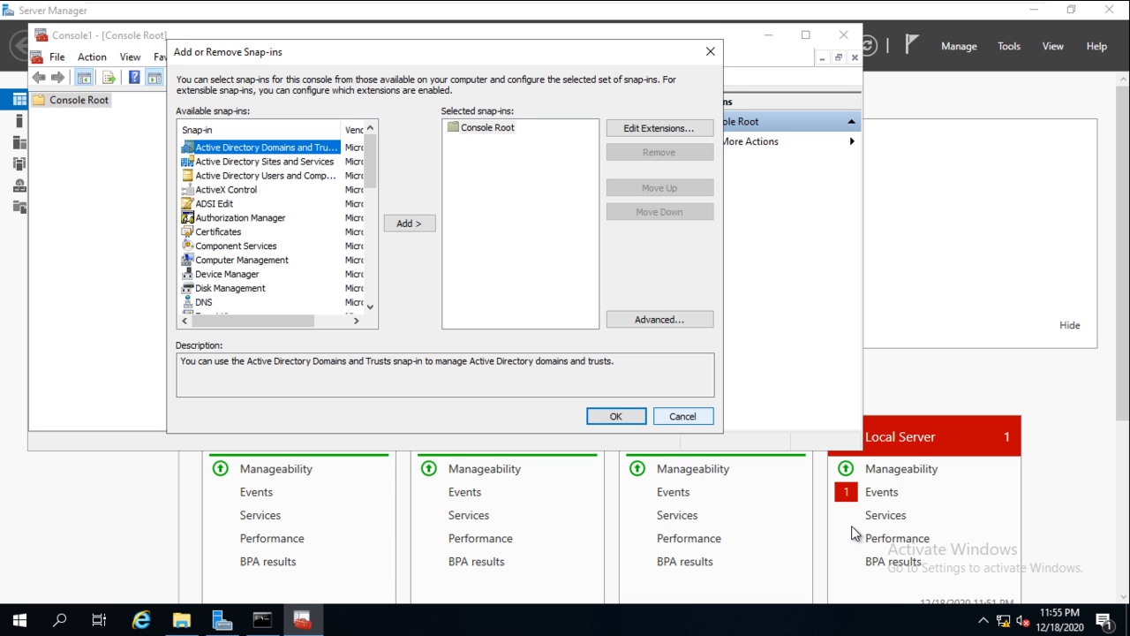
{"action": "key", "text": "Escape"}
{"action": "key", "text": "alt"}
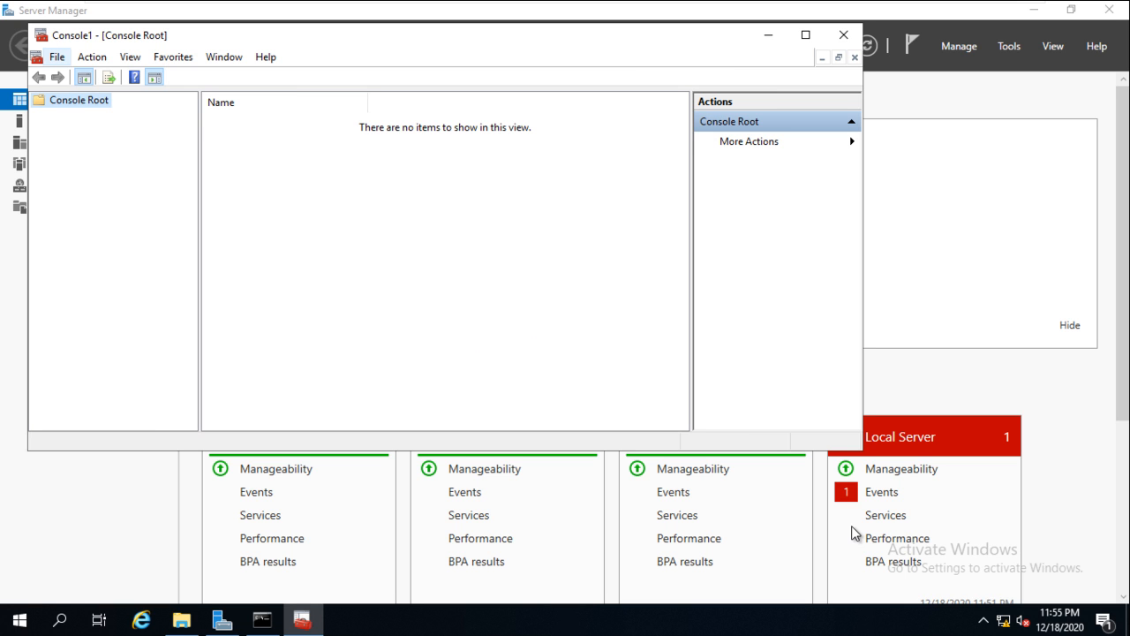
{"action": "key", "text": "f"}
{"action": "key", "text": "Down"}
{"action": "key", "text": "Down"}
{"action": "key", "text": "Down"}
{"action": "key", "text": "Down"}
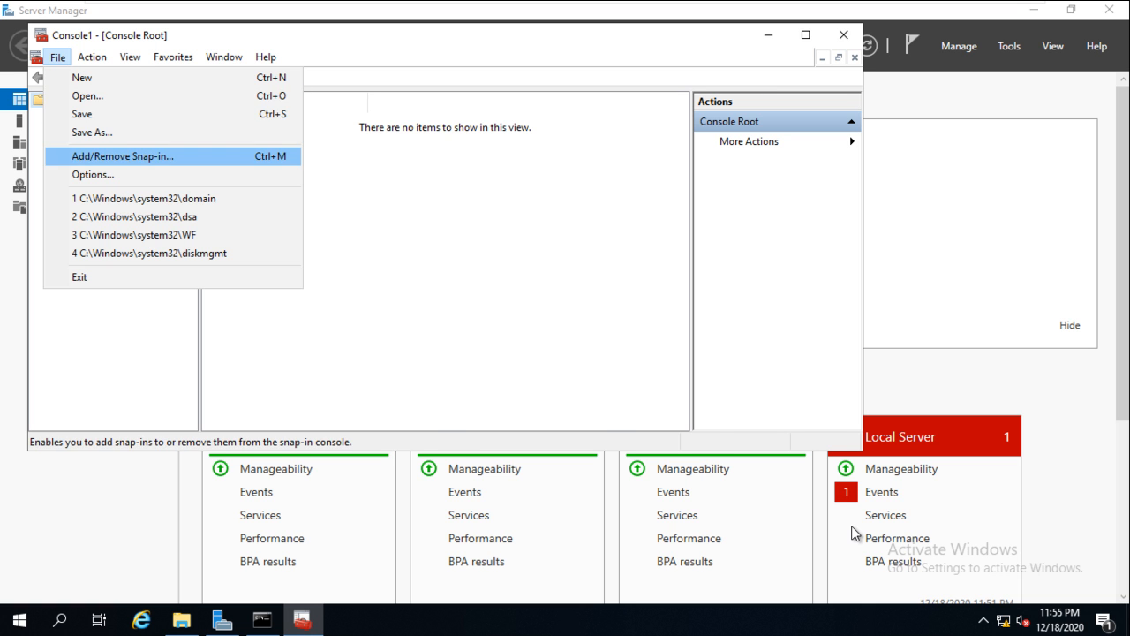
{"action": "key", "text": "Return"}
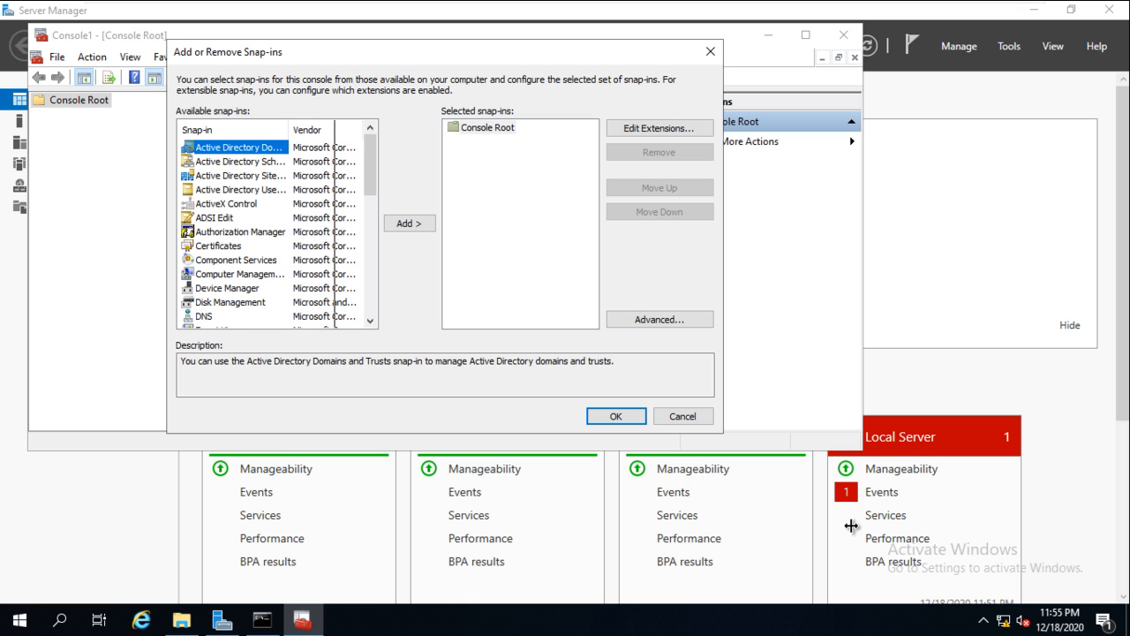
- Add the Active Directory Schema snap-in to Console1 and select its node
{"action": "key", "text": "Return"}
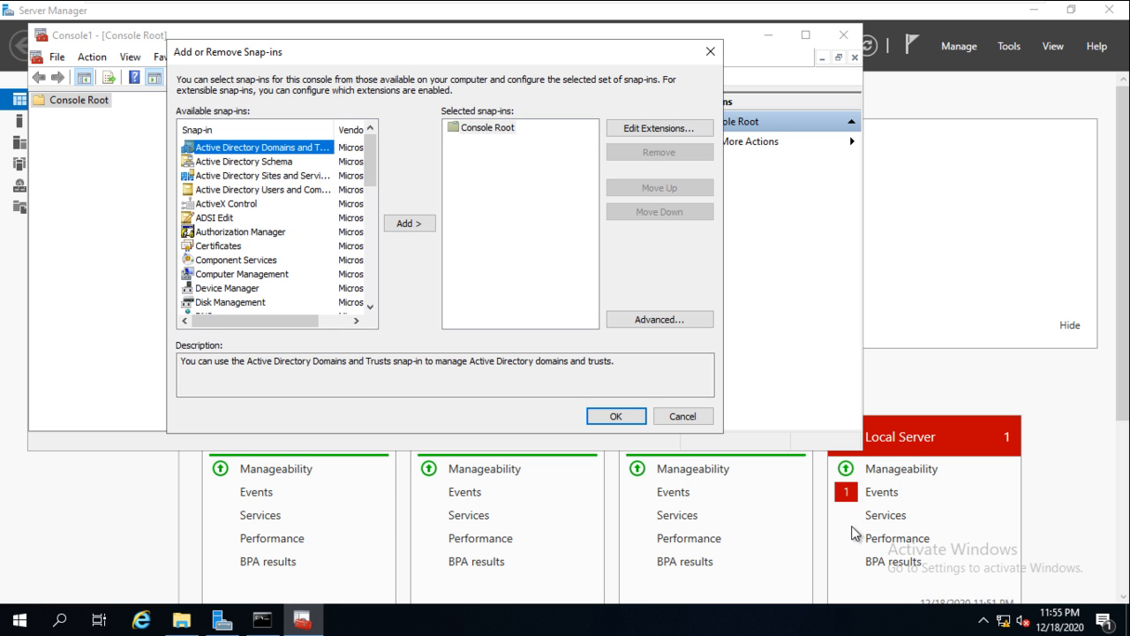
{"action": "key", "text": "Down"}
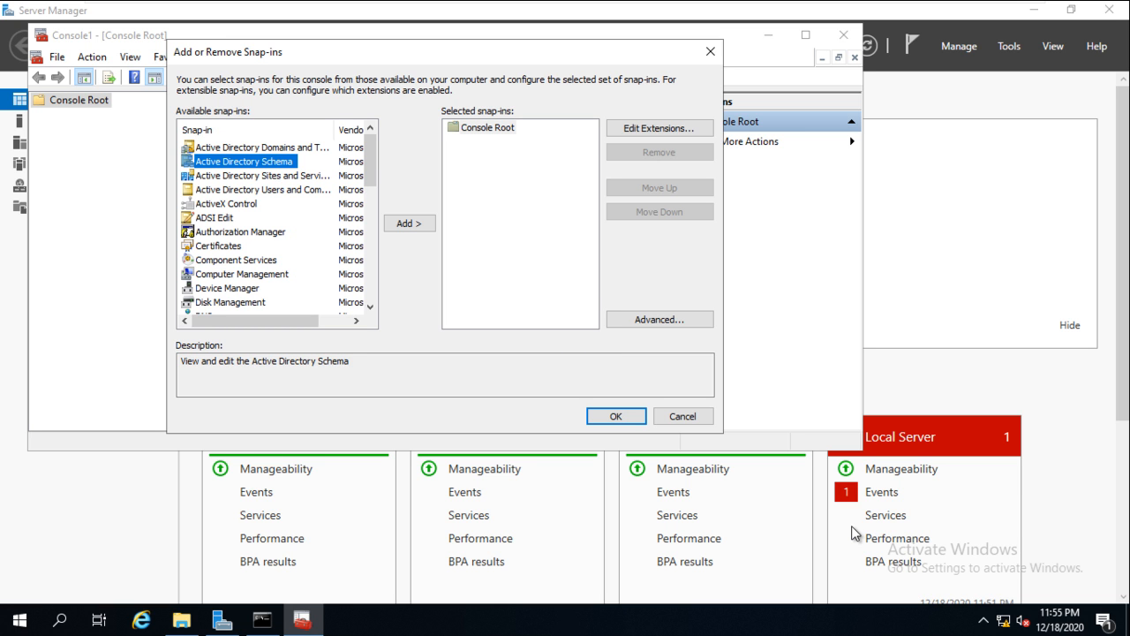
{"action": "key", "text": "Tab"}
{"action": "key", "text": "Return"}
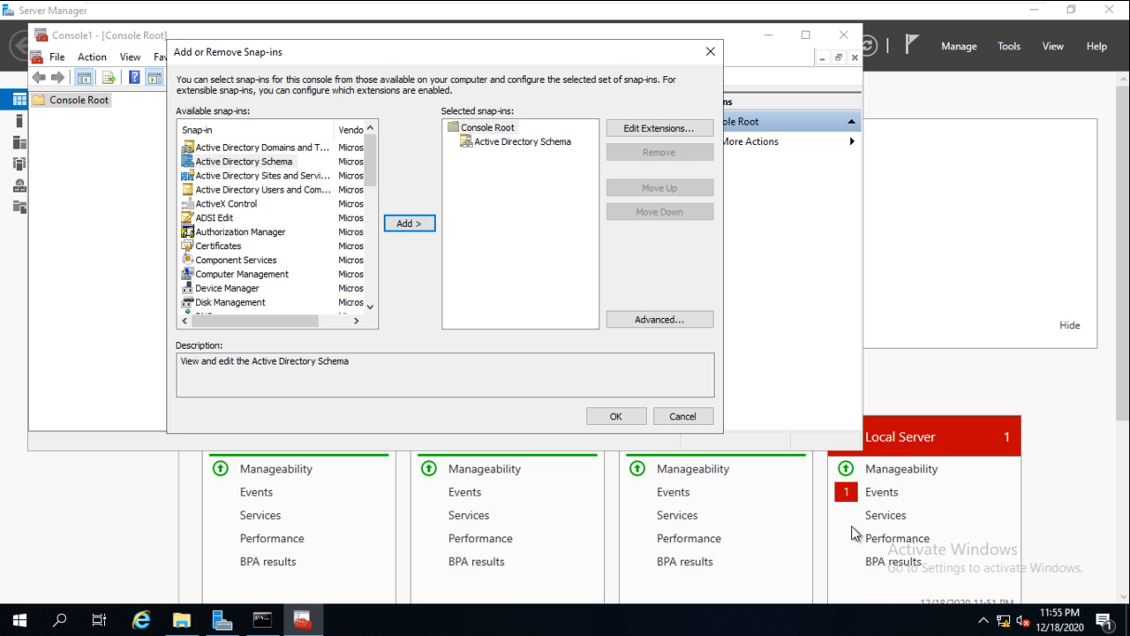
{"action": "key", "text": "Return"}
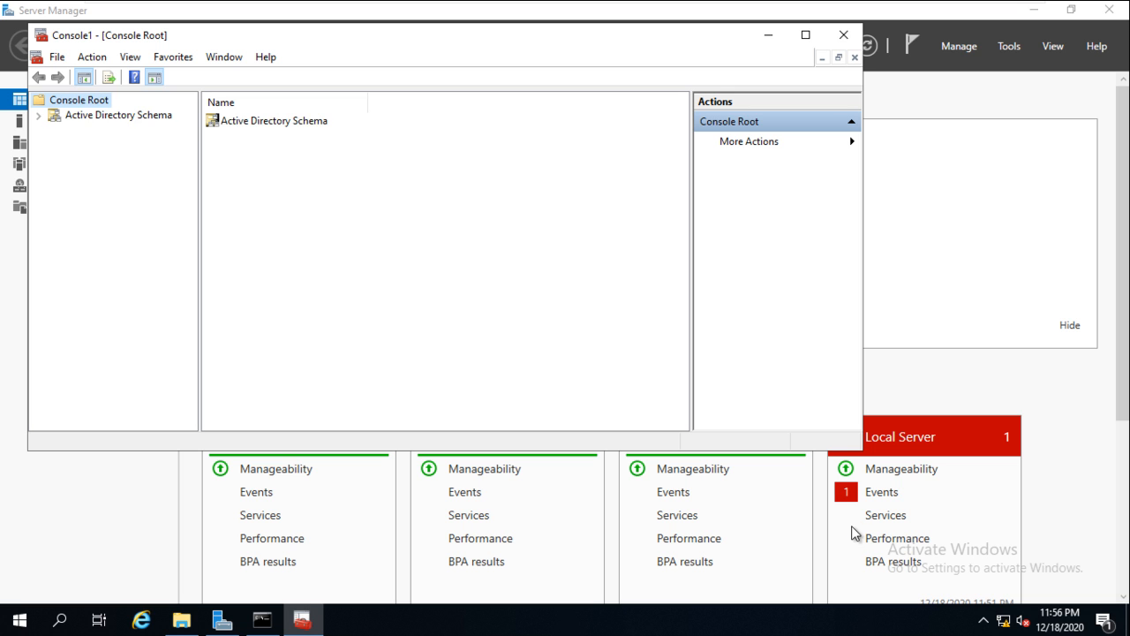
{"action": "key", "text": "Down"}
- Expand Active Directory Schema to show Classes and Attributes, then close Console1 without saving
{"action": "key", "text": "Right"}
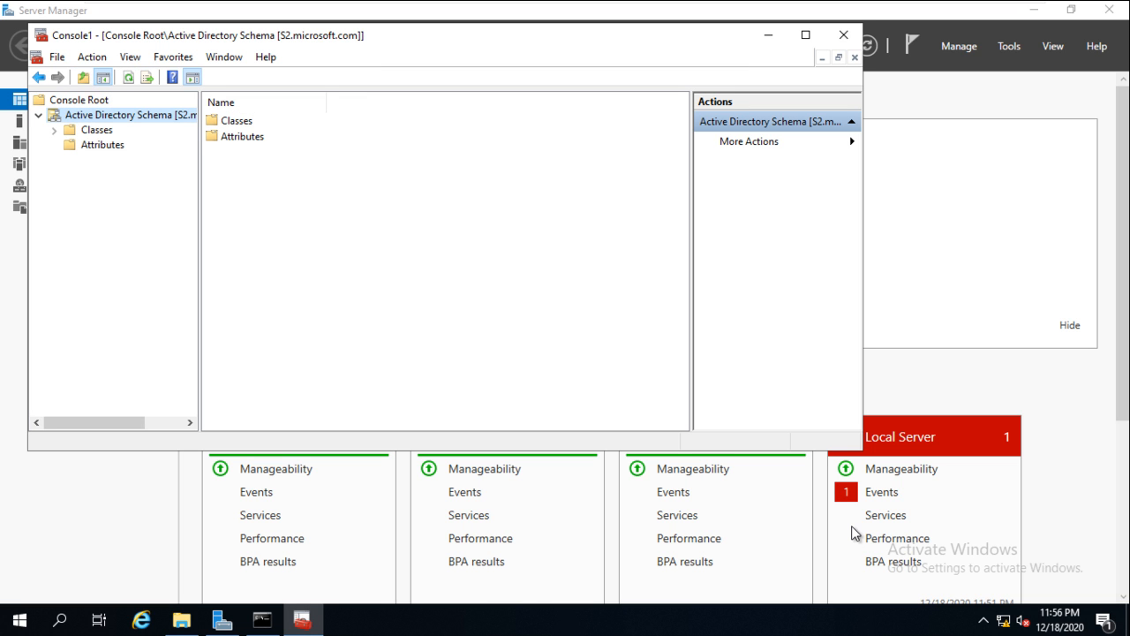
{"action": "left_click", "coordinate": [843, 35]}
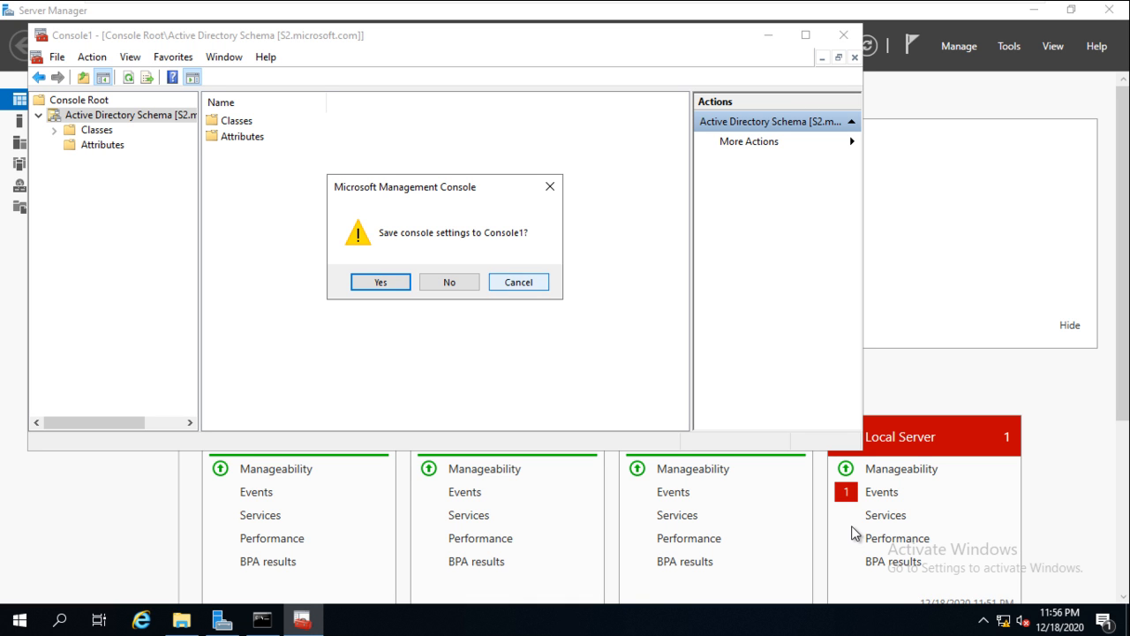
{"action": "left_click", "coordinate": [519, 282]}
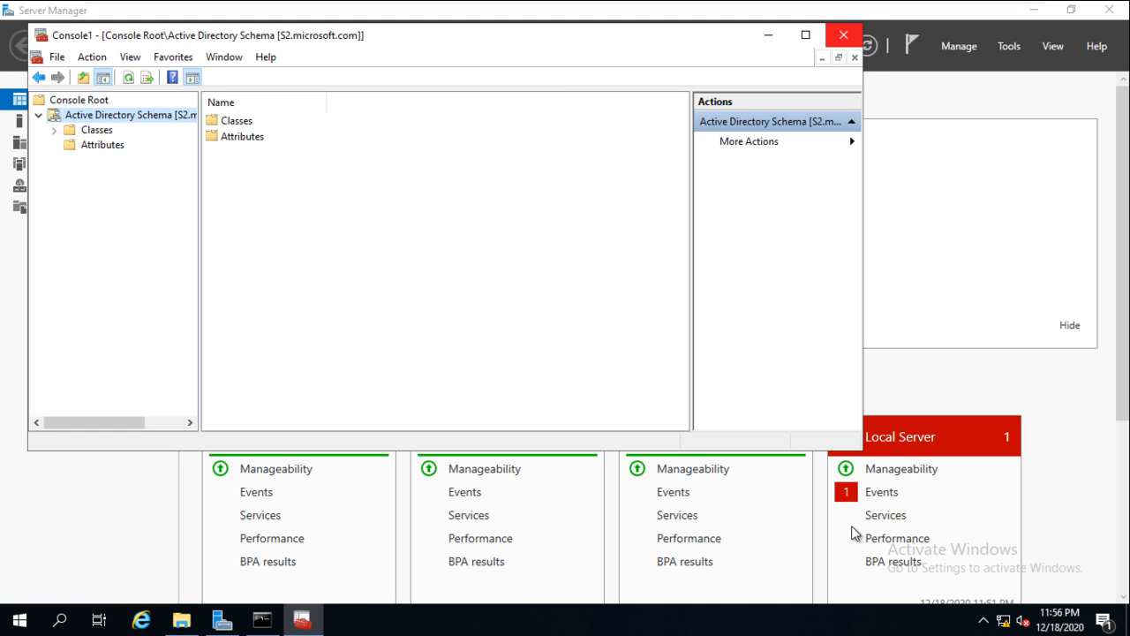
{"action": "left_click", "coordinate": [843, 34]}
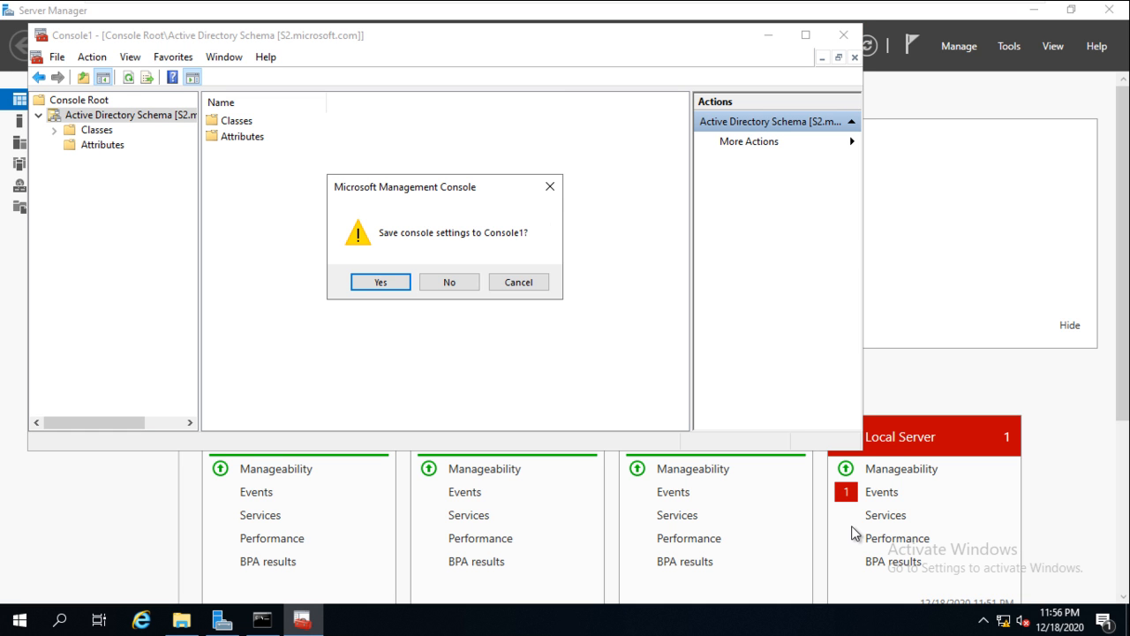
{"action": "key", "text": "n"}
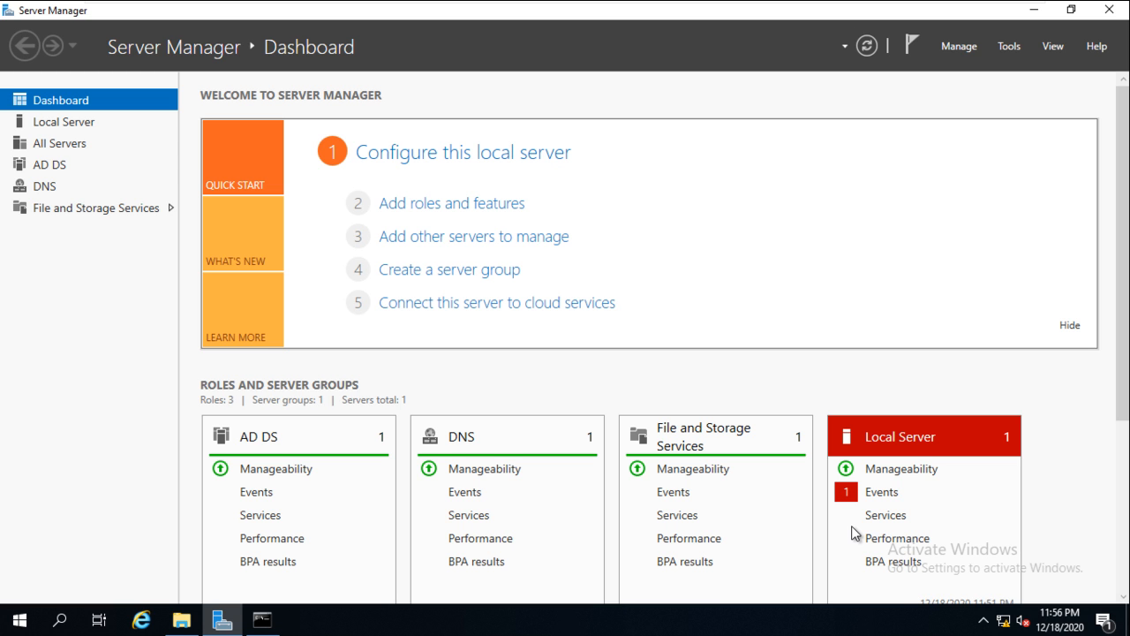
- Open Active Directory Users and Computers, check S2 under microsoft.com Domain Controllers, then close it
{"action": "left_click", "coordinate": [1009, 46]}
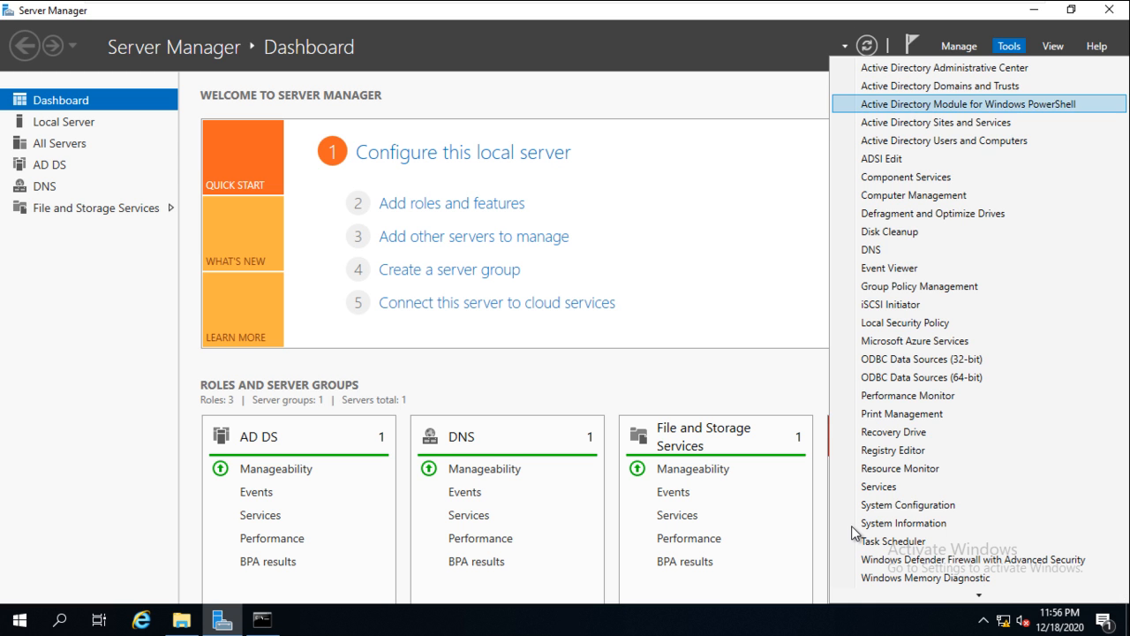
{"action": "key", "text": "Down"}
{"action": "key", "text": "Return"}
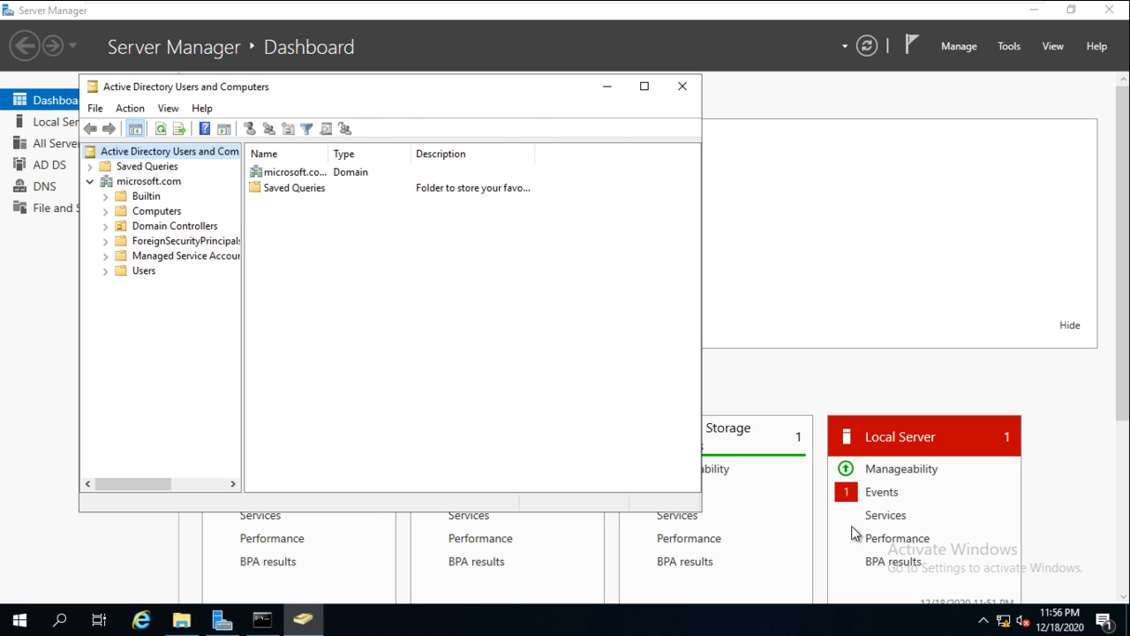
{"action": "key", "text": "Down"}
{"action": "key", "text": "Down"}
{"action": "key", "text": "Down"}
{"action": "key", "text": "Down"}
{"action": "key", "text": "Down"}
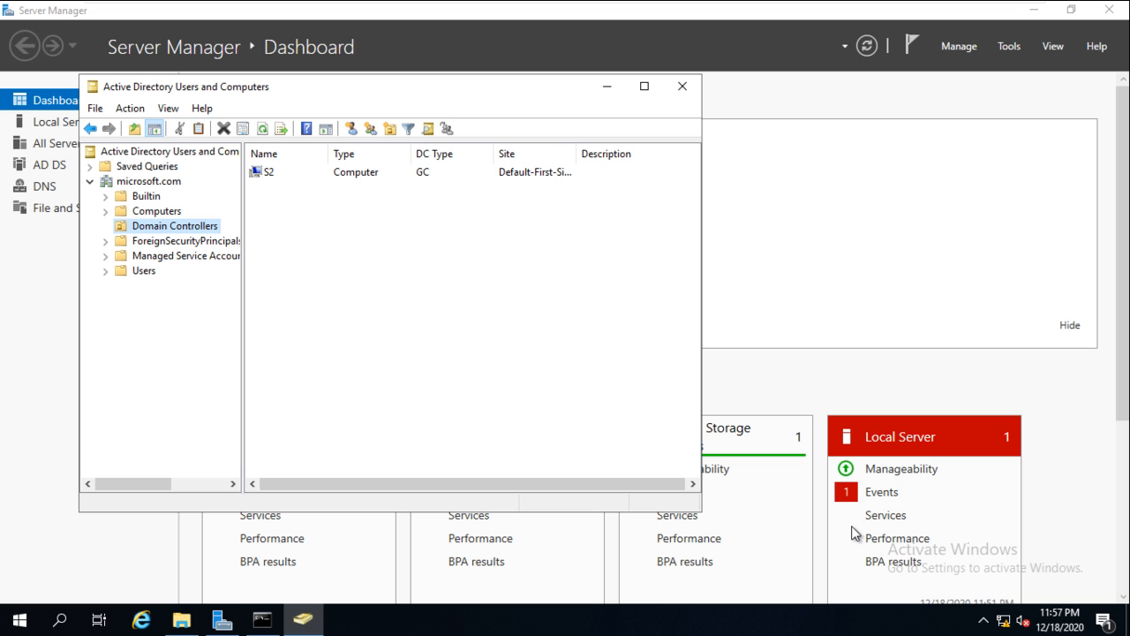
{"action": "left_click", "coordinate": [681, 86]}
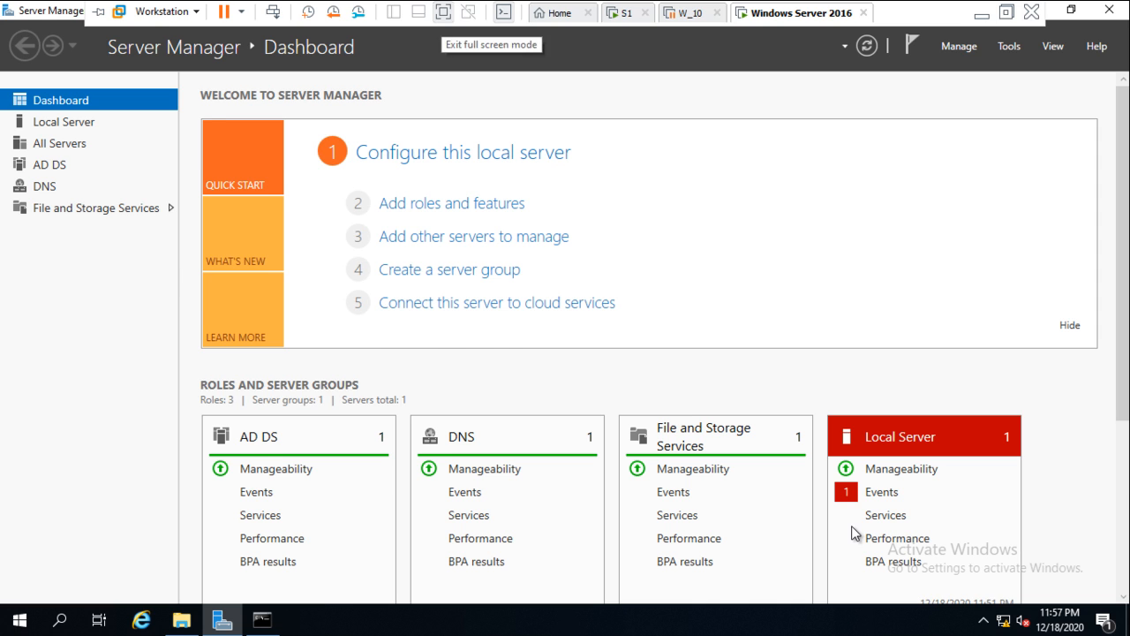
- Exit VMware full-screen mode so the Windows Server 2016 VM shows in a window
{"action": "left_click", "coordinate": [443, 12]}
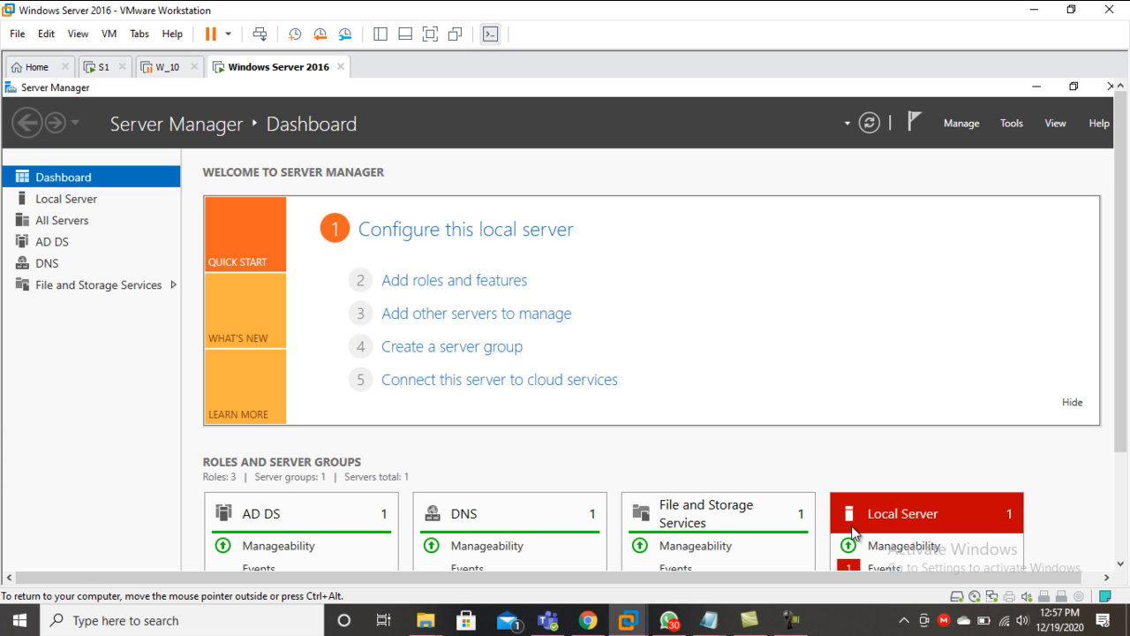
{"action": "left_click", "coordinate": [790, 619]}
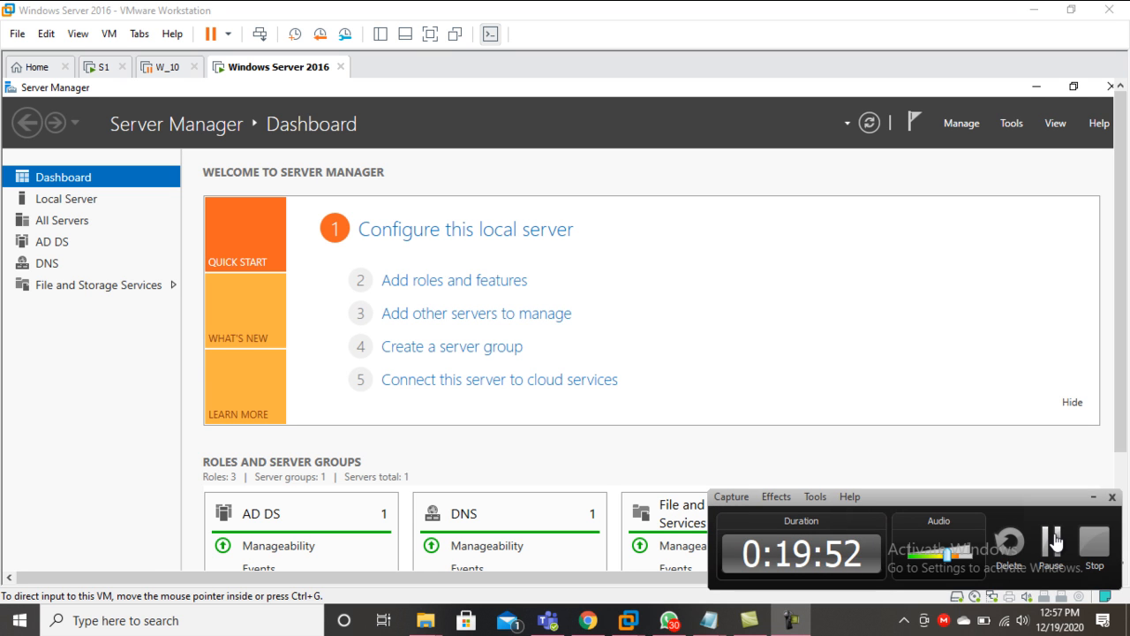